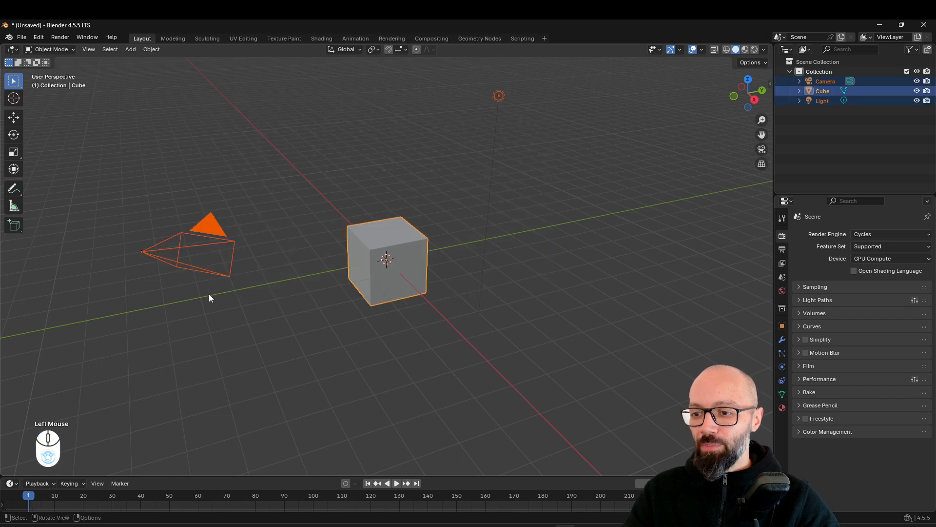
Delete the default camera, cube and light, and add a monkey mesh to the empty scene
{"action": "key", "text": "Delete"}
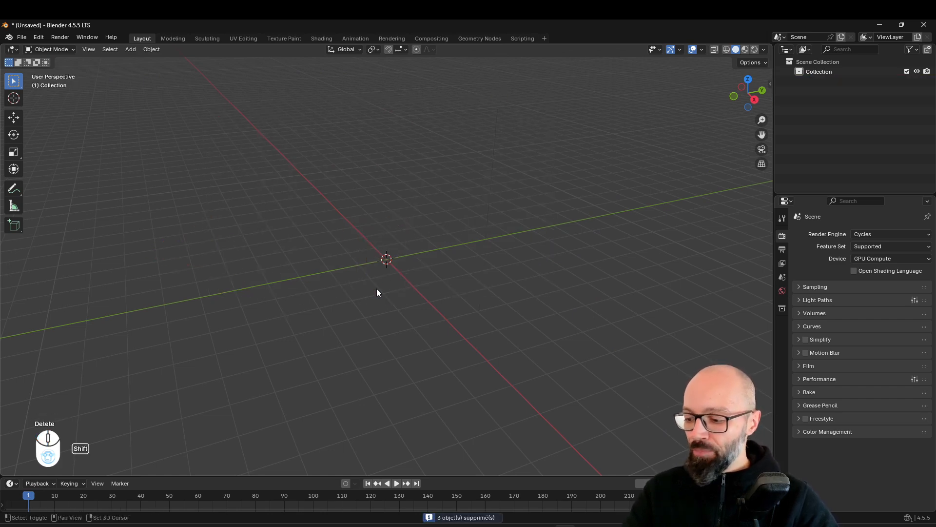
{"action": "key", "text": "shift+a"}
{"action": "mouse_move", "coordinate": [372, 305]}
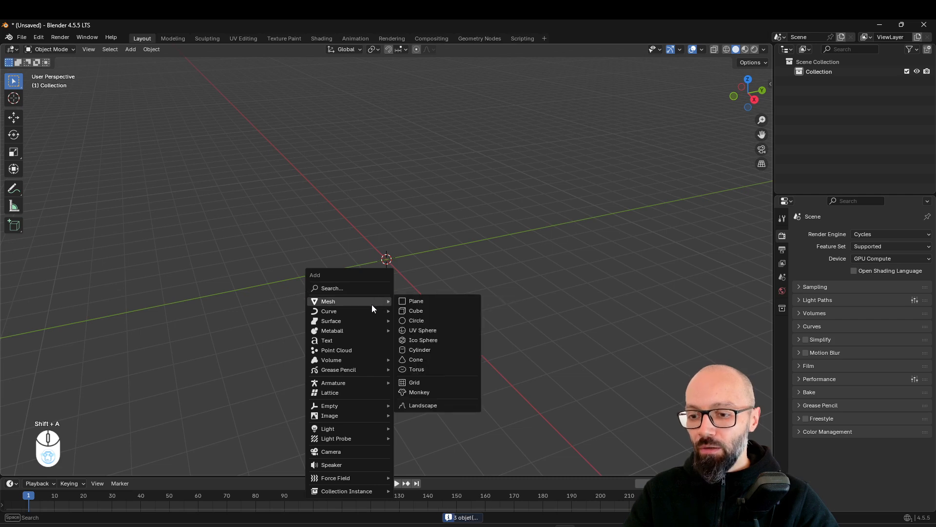
{"action": "left_click", "coordinate": [426, 393]}
{"action": "scroll", "coordinate": [341, 311], "scroll_direction": "up", "scroll_amount": 2}
{"action": "middle_click_drag", "start_coordinate": [370, 309], "coordinate": [495, 297]}
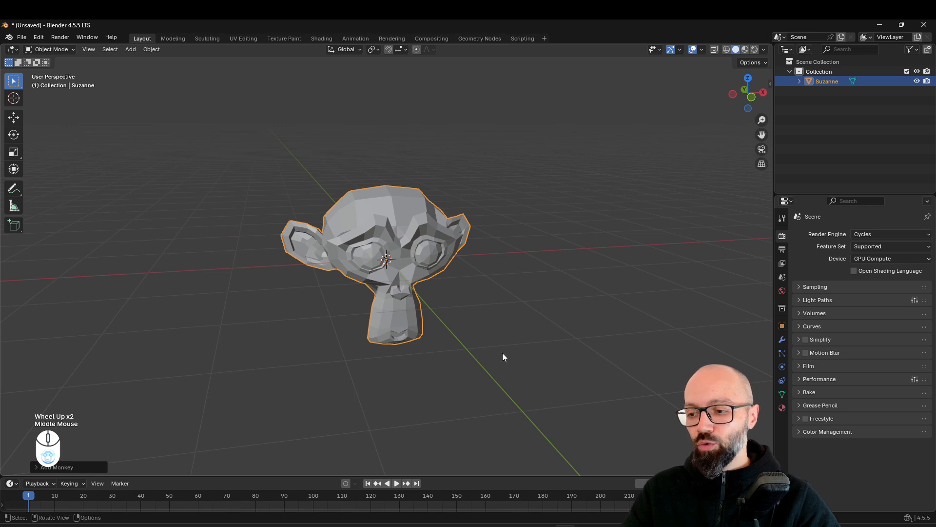
{"action": "middle_click_drag", "start_coordinate": [438, 245], "coordinate": [481, 297]}
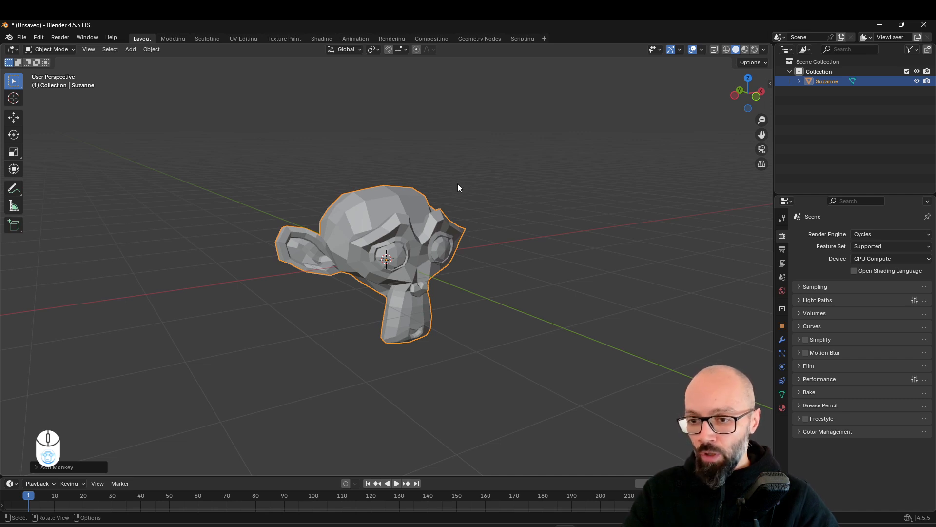
Add a level 2 subdivision surface to the monkey head and shade it smooth
{"action": "key", "text": "ctrl+2"}
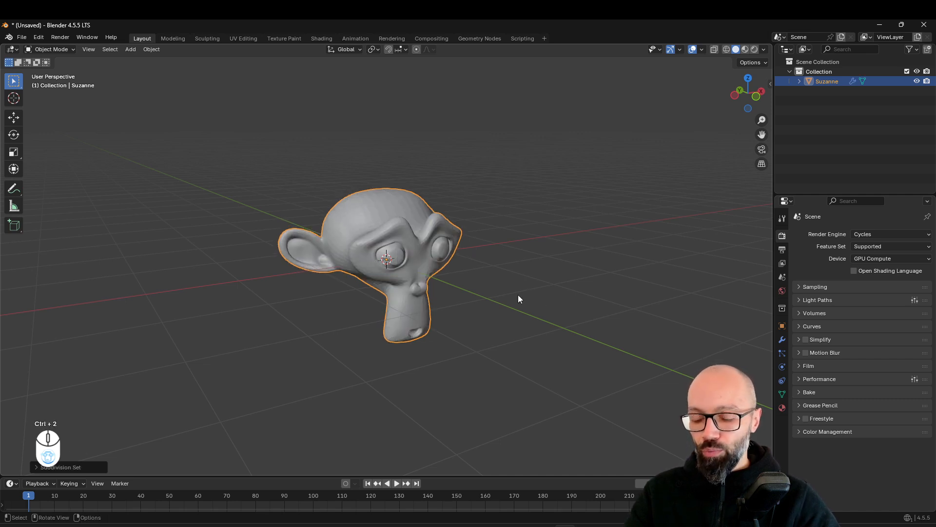
{"action": "scroll", "coordinate": [478, 226], "scroll_direction": "up", "scroll_amount": 3}
{"action": "right_click", "coordinate": [442, 180]}
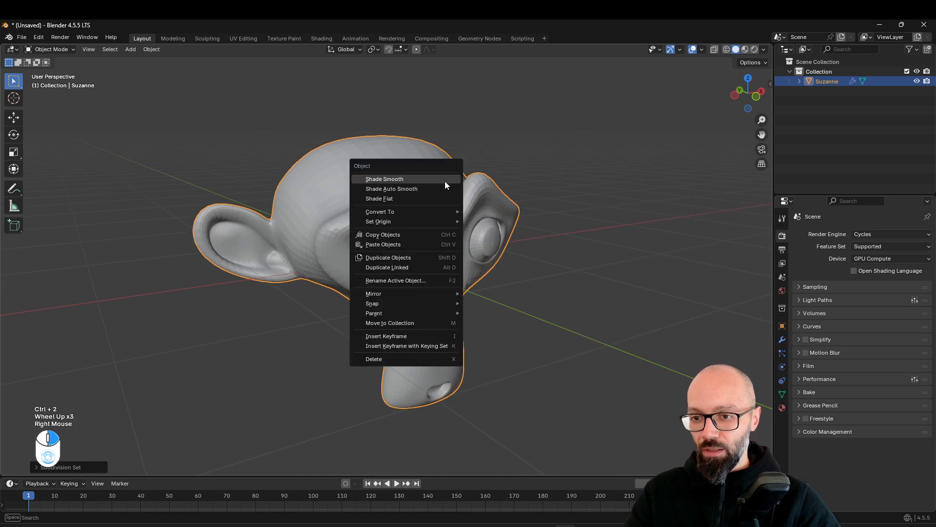
{"action": "left_click", "coordinate": [444, 176]}
{"action": "left_click", "coordinate": [556, 165]}
{"action": "middle_click_drag", "start_coordinate": [556, 164], "coordinate": [535, 196]}
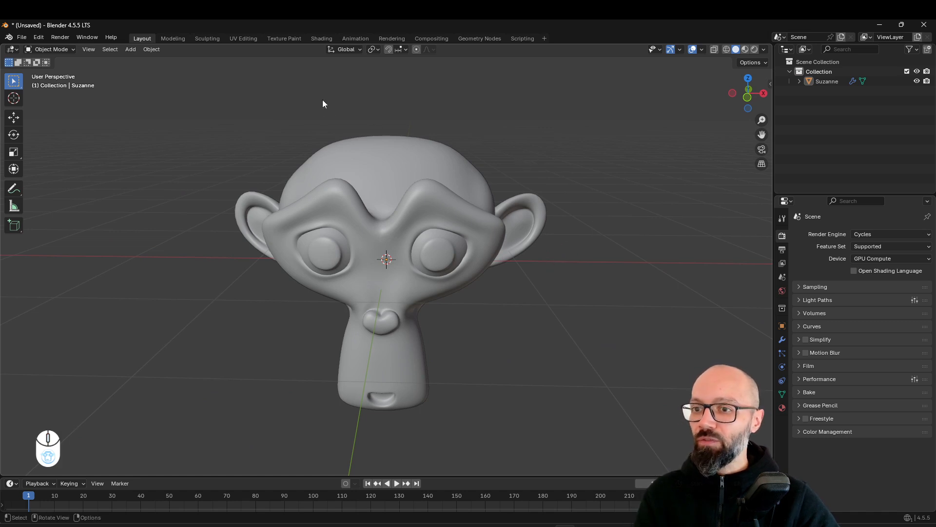
Switch to the Shading workspace and show the monkey head in rendered viewport shading
{"action": "left_click", "coordinate": [321, 39]}
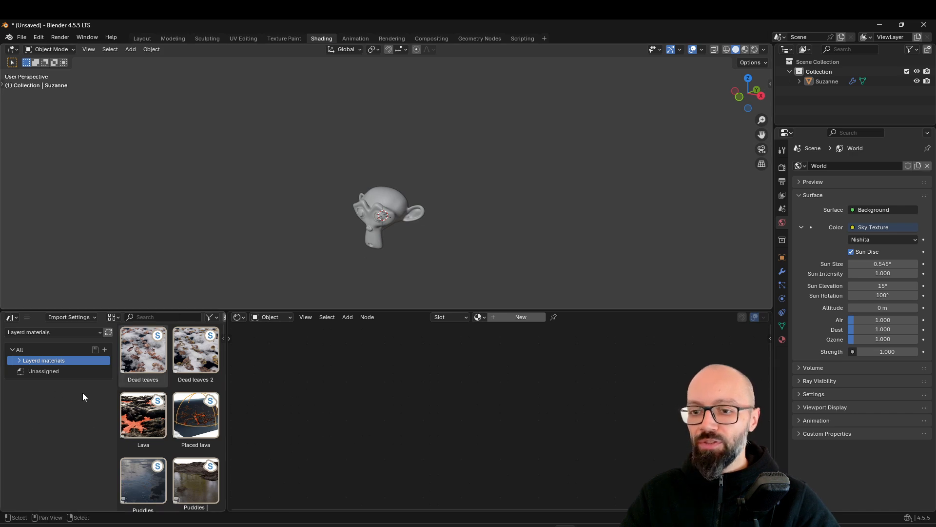
{"action": "left_click", "coordinate": [755, 50]}
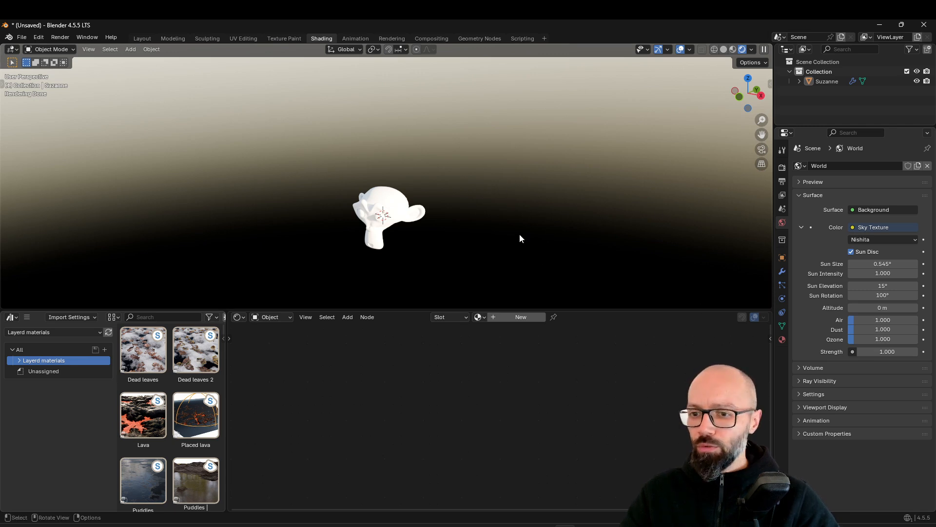
{"action": "scroll", "coordinate": [450, 238], "scroll_direction": "up", "scroll_amount": 4}
{"action": "middle_click_drag", "start_coordinate": [449, 237], "coordinate": [500, 168], "text": "shift"}
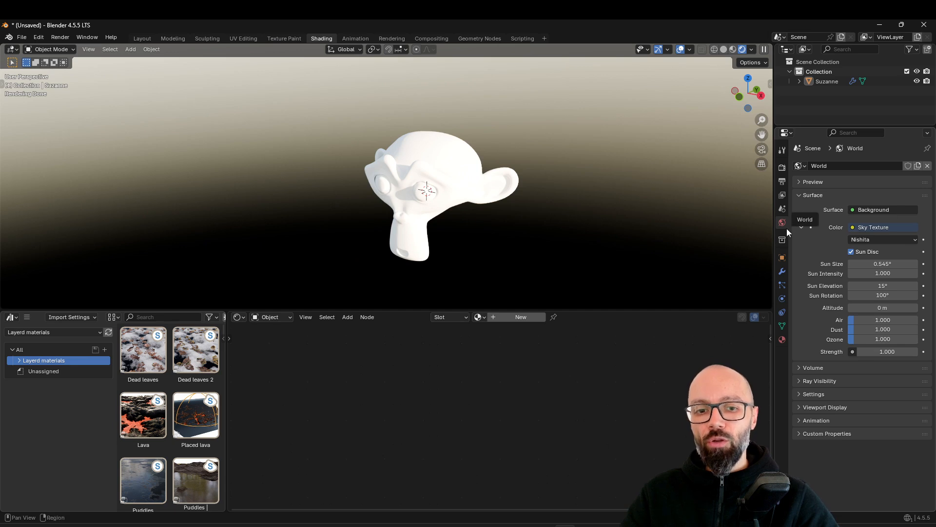
{"action": "left_click", "coordinate": [852, 225]}
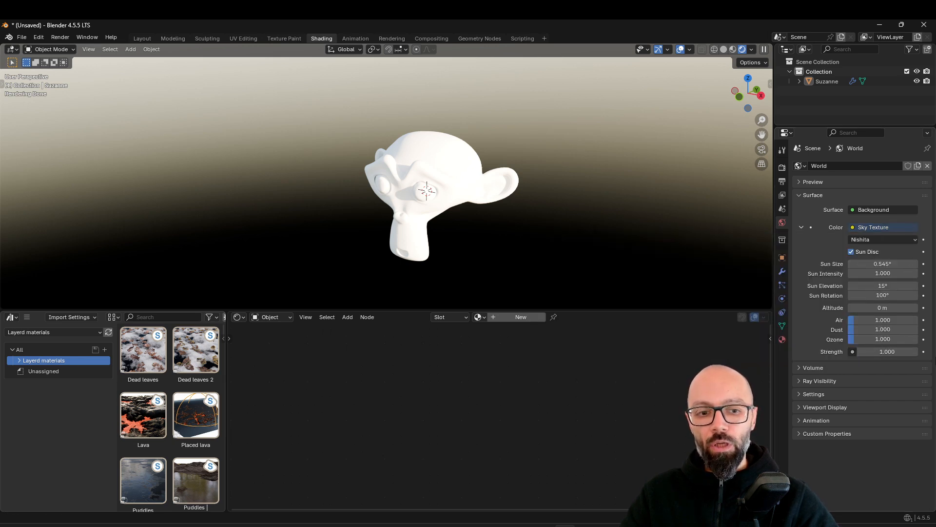
{"action": "middle_click_drag", "start_coordinate": [589, 248], "coordinate": [607, 252]}
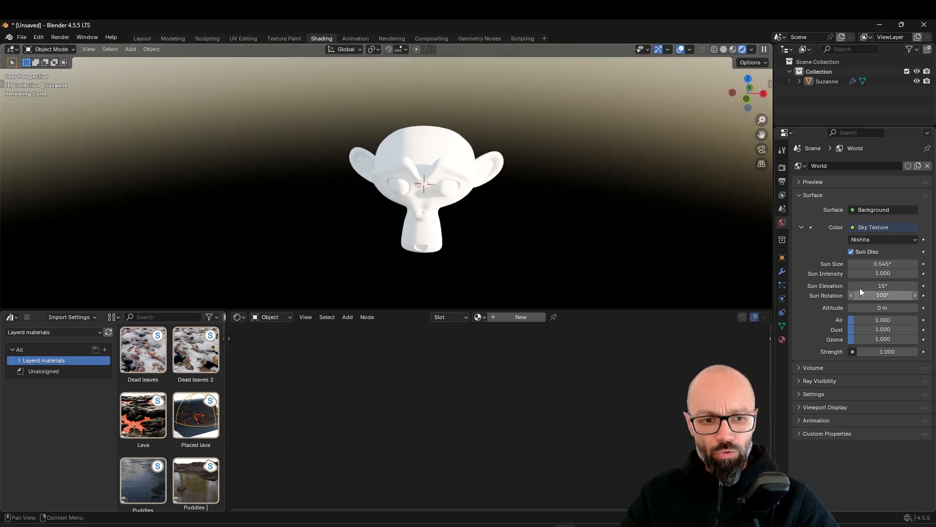
Set the world sky texture's sun intensity to 0.4 and the background strength to 0.4
{"action": "double_click", "coordinate": [889, 296]}
{"action": "key", "text": "Return"}
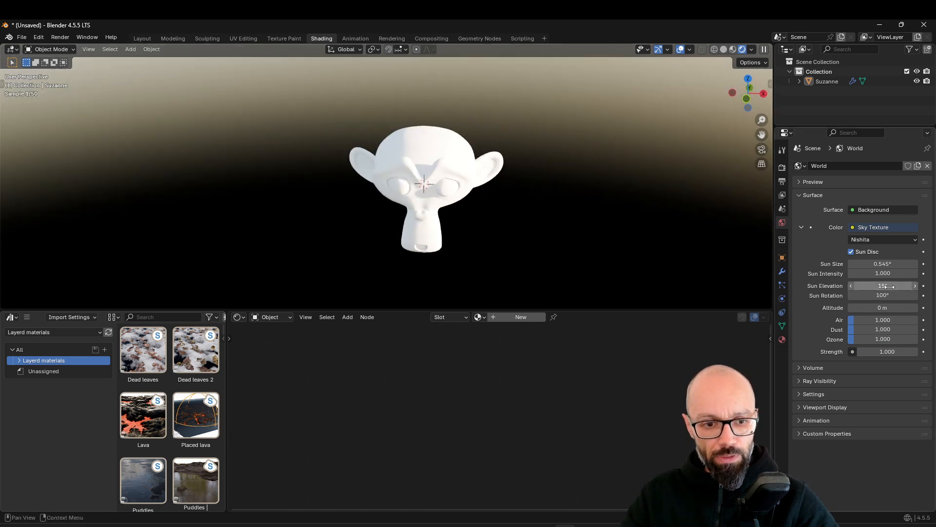
{"action": "double_click", "coordinate": [891, 273]}
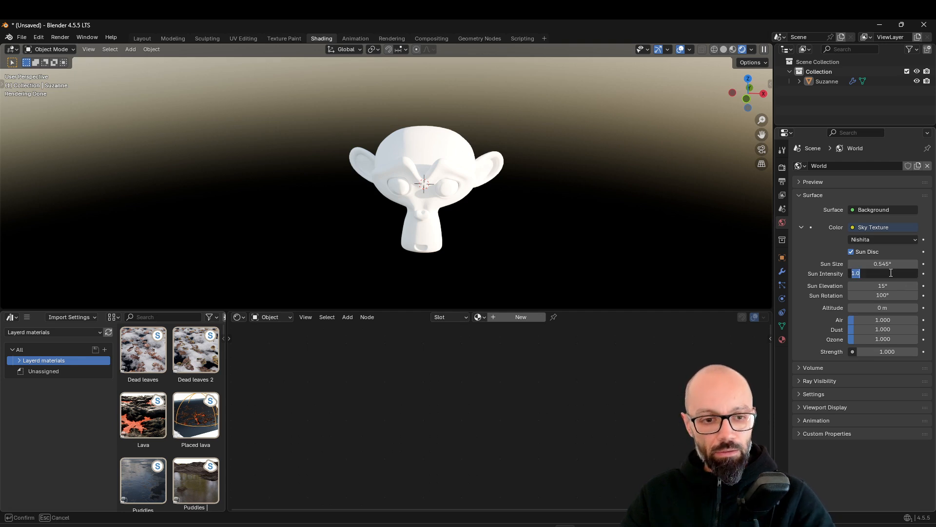
{"action": "type", "text": "0.4"}
{"action": "key", "text": "Return"}
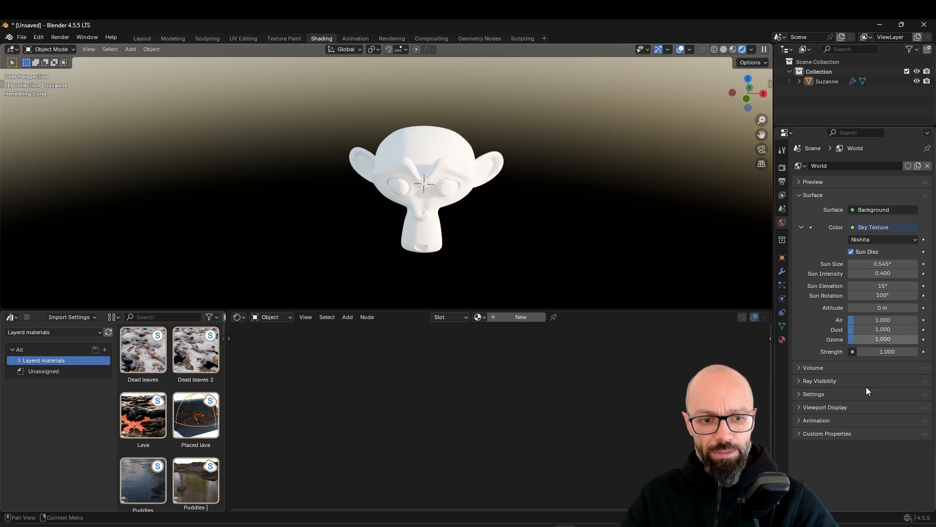
{"action": "left_click", "coordinate": [890, 351]}
{"action": "type", "text": "0.4"}
{"action": "key", "text": "Return"}
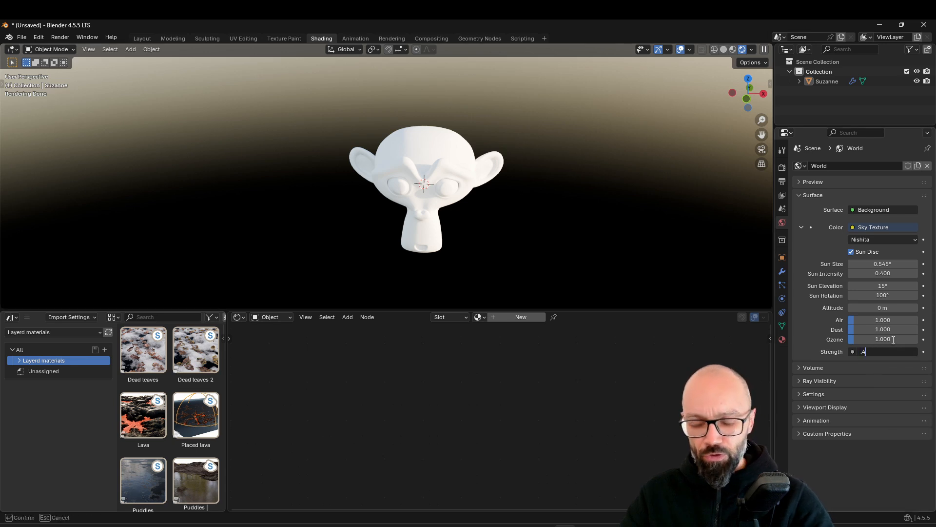
Set the sky texture's sun rotation to 114° to relight the monkey's face
{"action": "scroll", "coordinate": [668, 188], "scroll_direction": "up", "scroll_amount": 4}
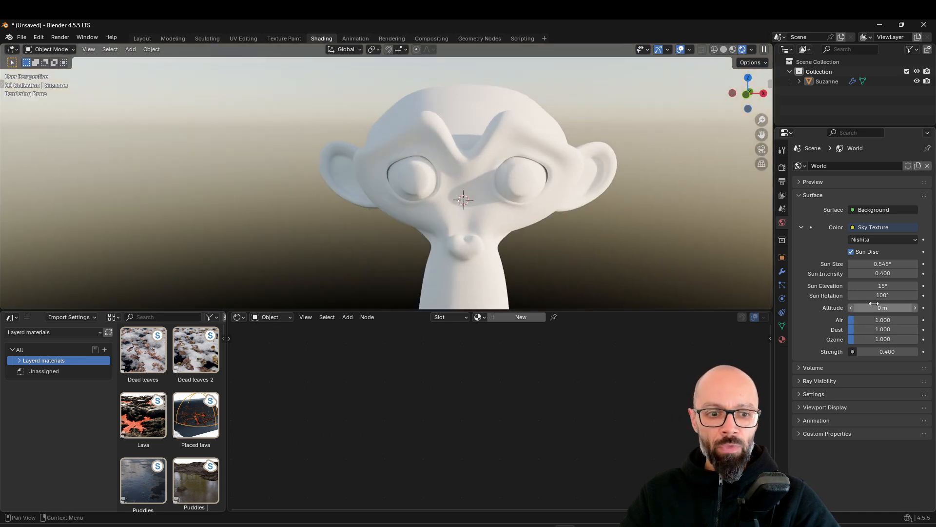
{"action": "left_click_drag", "start_coordinate": [878, 295], "coordinate": [894, 295]}
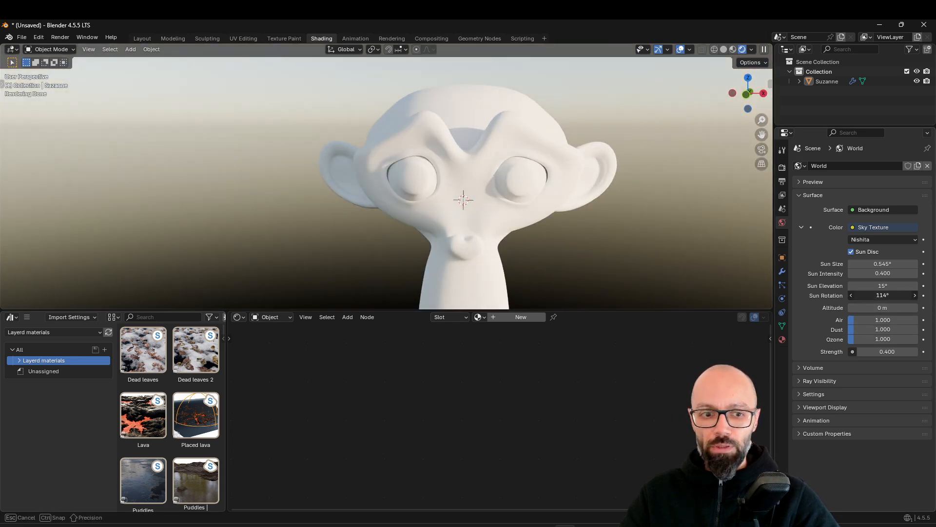
{"action": "scroll", "coordinate": [585, 192], "scroll_direction": "down", "scroll_amount": 3}
{"action": "scroll", "coordinate": [560, 197], "scroll_direction": "down", "scroll_amount": 2}
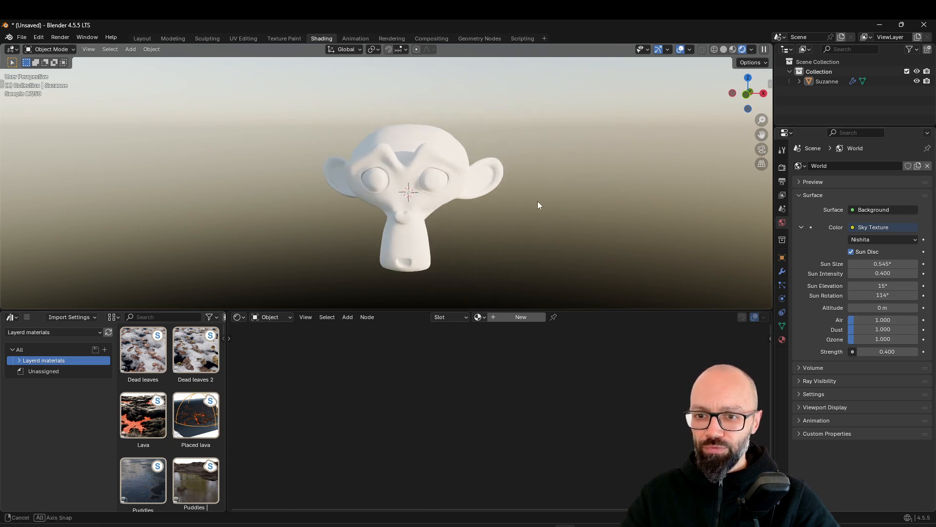
Keep Cycles as the render engine and enable the transparent film background
{"action": "left_click", "coordinate": [782, 168]}
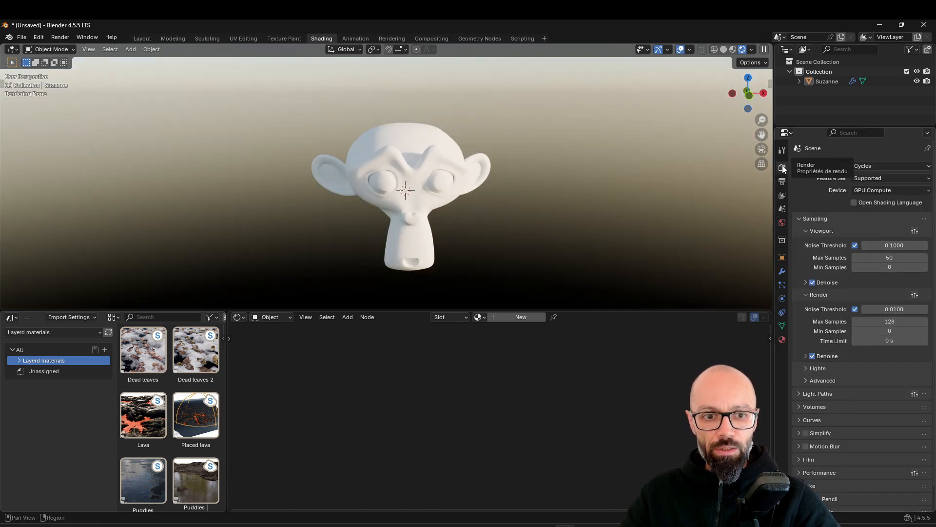
{"action": "left_click", "coordinate": [866, 176]}
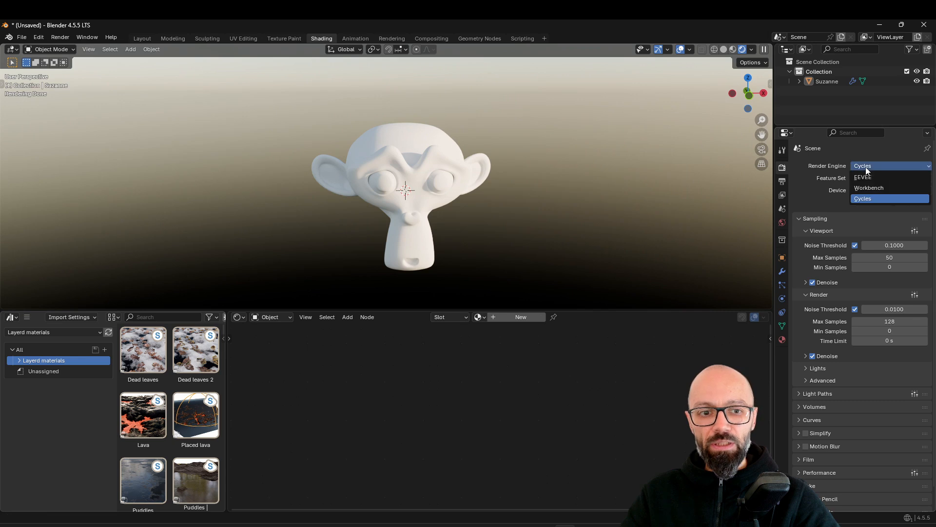
{"action": "left_click", "coordinate": [867, 193]}
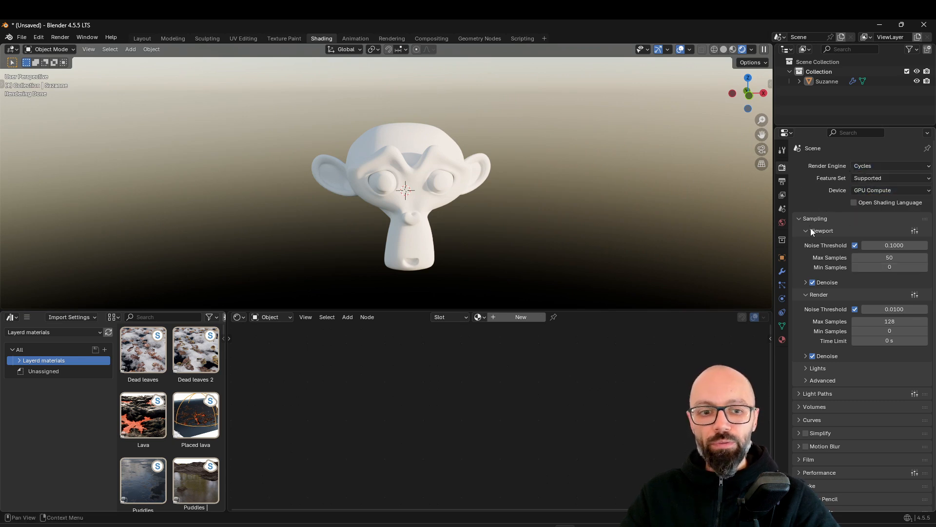
{"action": "scroll", "coordinate": [824, 341], "scroll_direction": "down", "scroll_amount": 2}
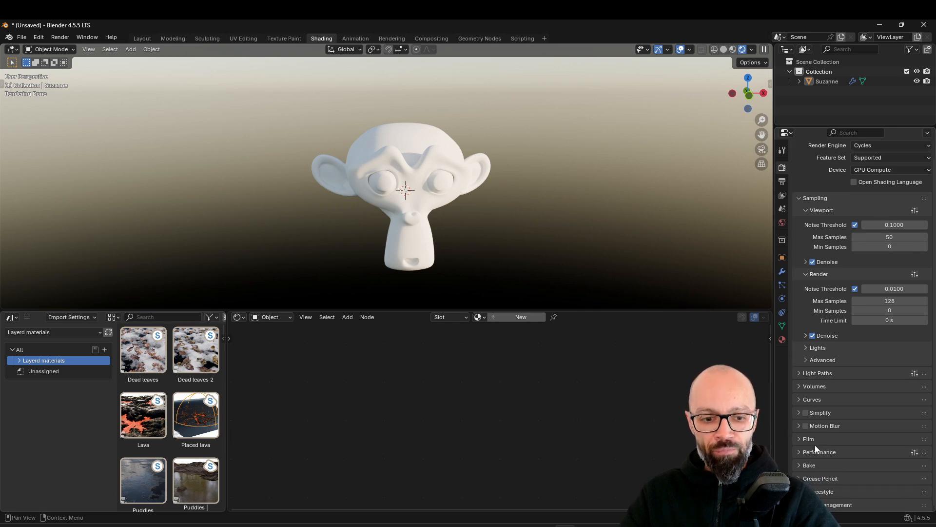
{"action": "left_click", "coordinate": [805, 439]}
{"action": "scroll", "coordinate": [835, 456], "scroll_direction": "down", "scroll_amount": 5}
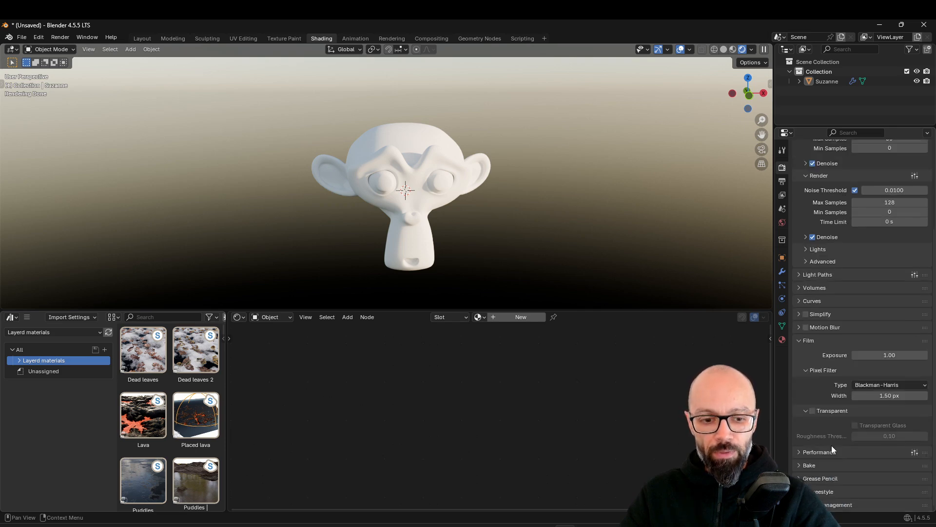
{"action": "left_click", "coordinate": [813, 411]}
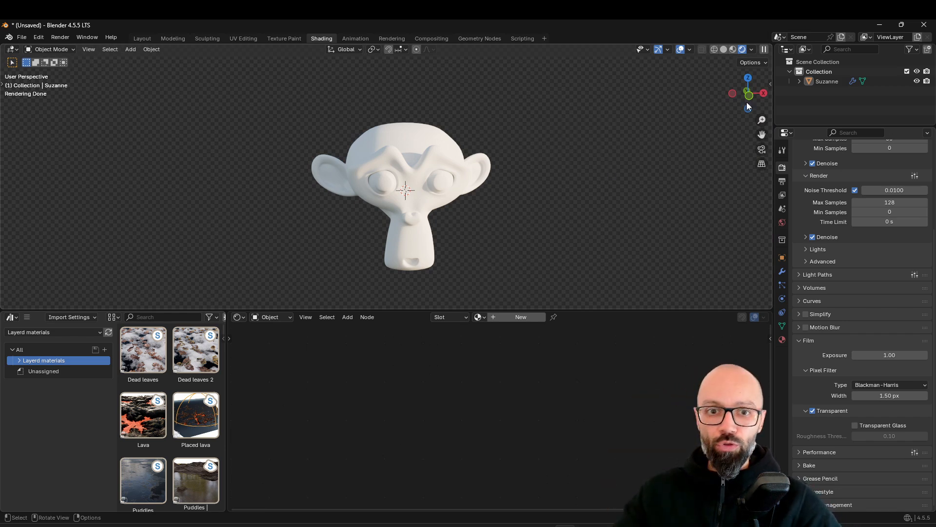
Assign the existing material named Material to the monkey head and darken its base color to black
{"action": "left_click", "coordinate": [385, 169]}
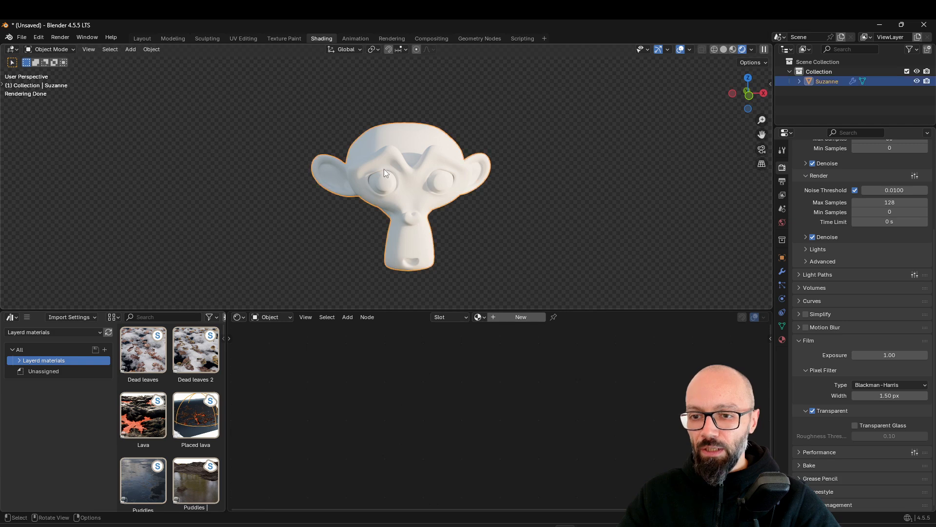
{"action": "left_click", "coordinate": [480, 318]}
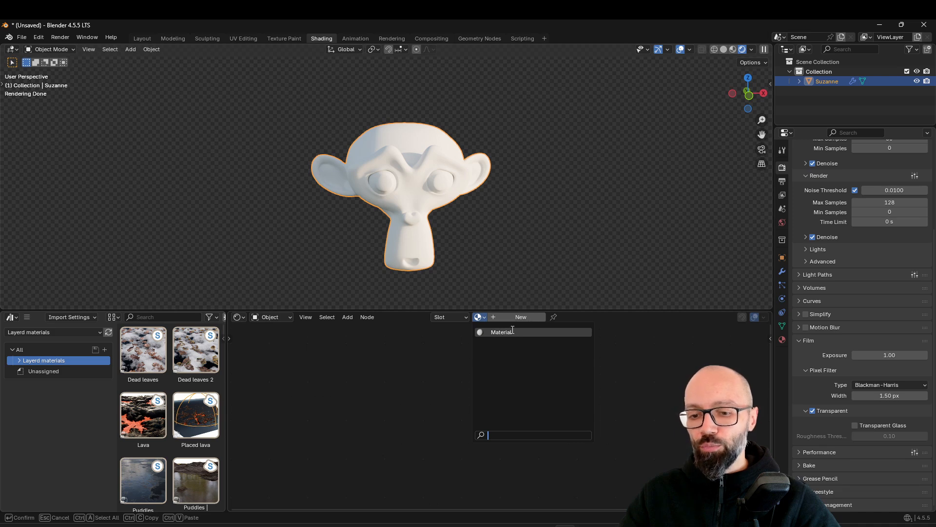
{"action": "left_click", "coordinate": [505, 333]}
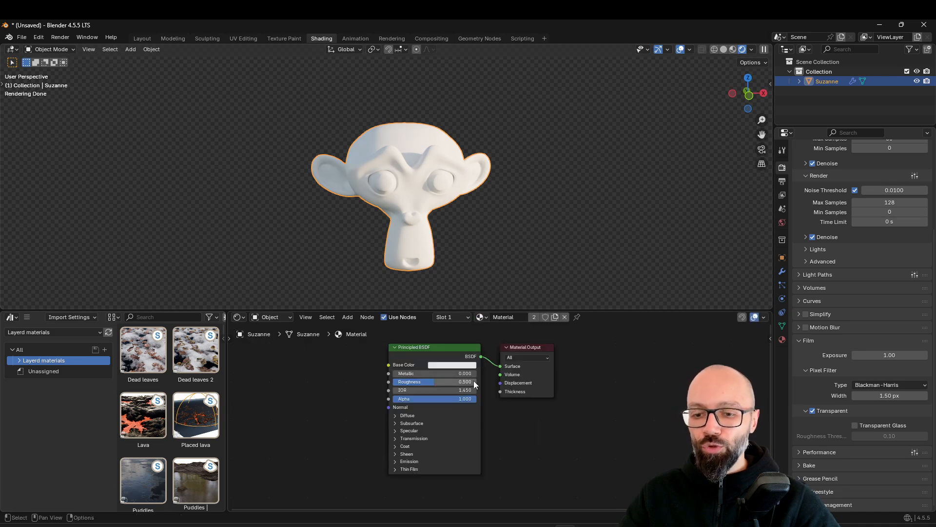
{"action": "left_click", "coordinate": [442, 371]}
{"action": "left_click", "coordinate": [447, 365]}
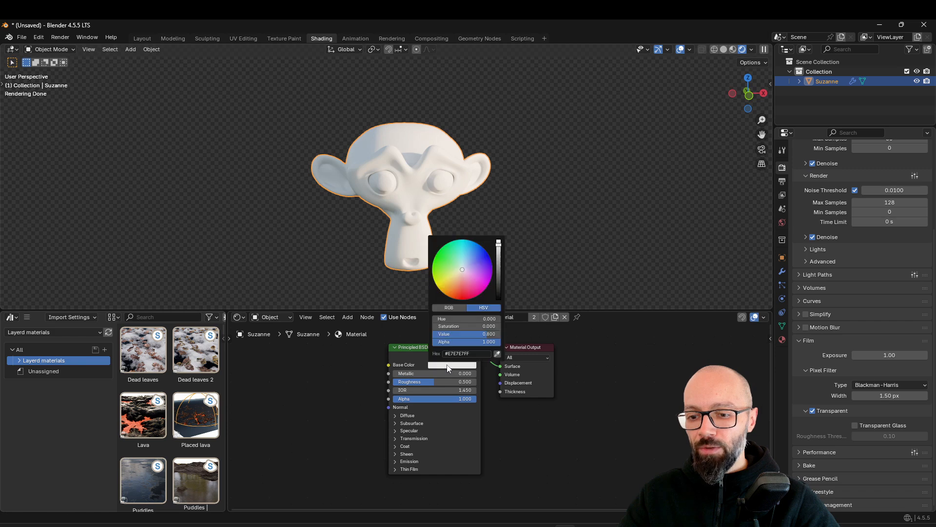
{"action": "left_click_drag", "start_coordinate": [499, 265], "coordinate": [499, 299]}
{"action": "left_click", "coordinate": [551, 199]}
{"action": "middle_click_drag", "start_coordinate": [551, 199], "coordinate": [578, 231]}
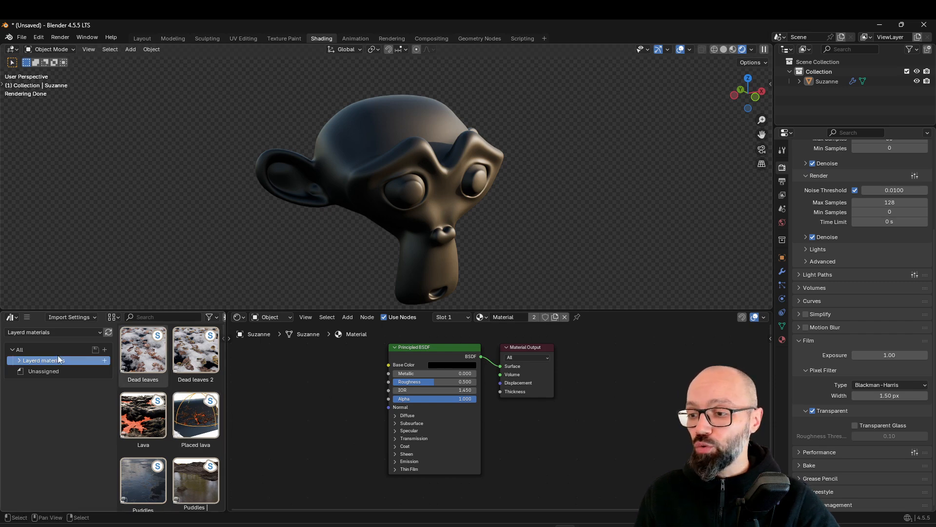
Insert the Dust layer from the Layerd materials library's Objects and surfaces category between the Principled BSDF and the Material Output
{"action": "left_click", "coordinate": [20, 361]}
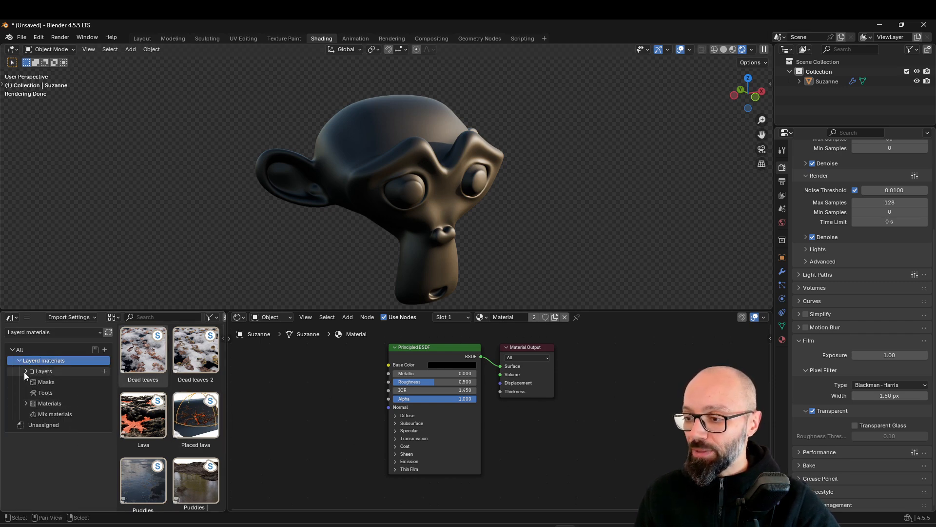
{"action": "left_click", "coordinate": [26, 371]}
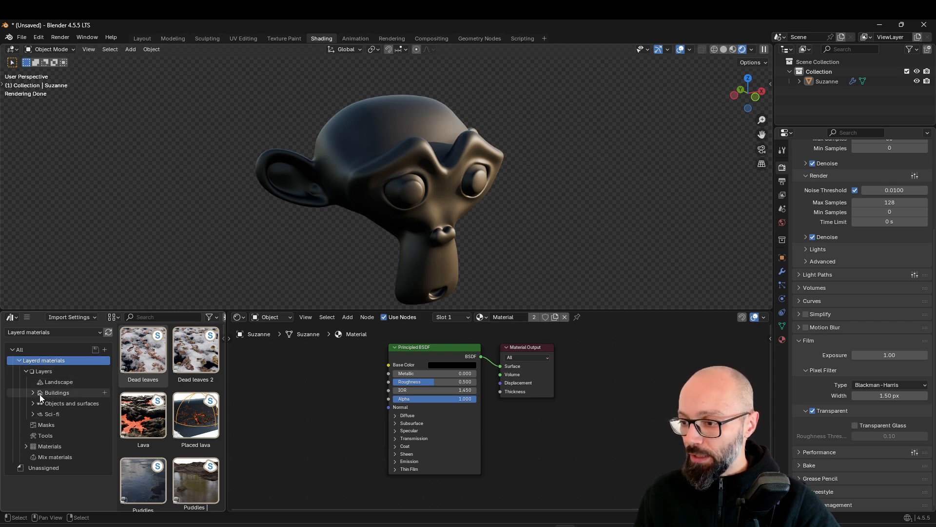
{"action": "left_click", "coordinate": [31, 416]}
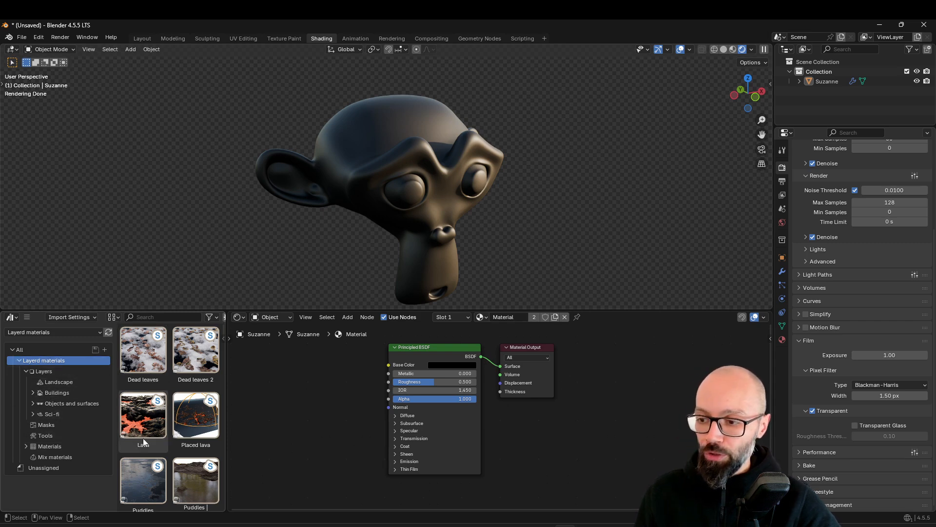
{"action": "left_click", "coordinate": [48, 403]}
{"action": "scroll", "coordinate": [170, 385], "scroll_direction": "down", "scroll_amount": 8}
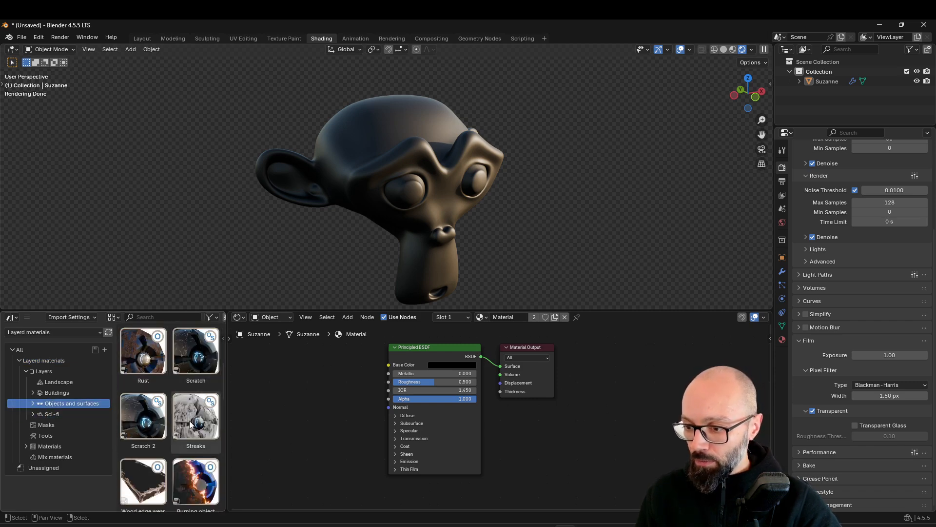
{"action": "scroll", "coordinate": [202, 417], "scroll_direction": "down", "scroll_amount": 5}
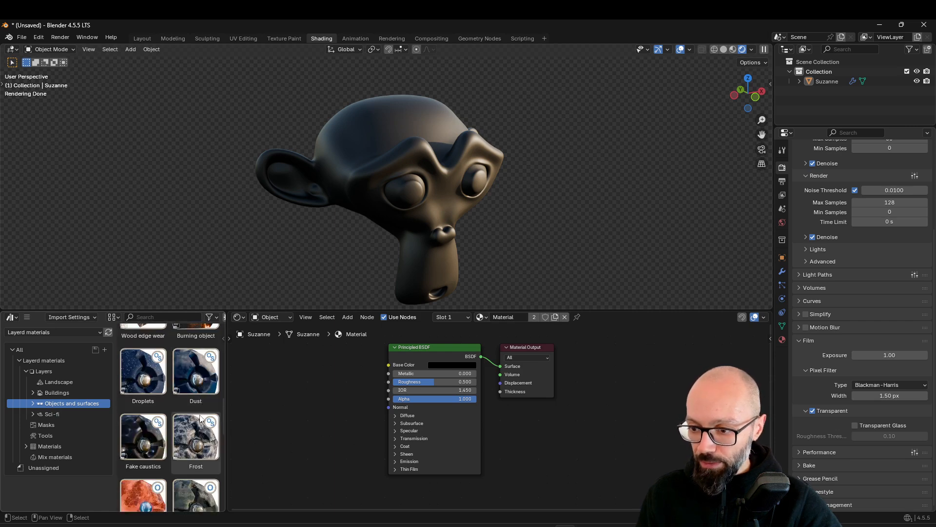
{"action": "left_click_drag", "start_coordinate": [200, 372], "coordinate": [535, 405]}
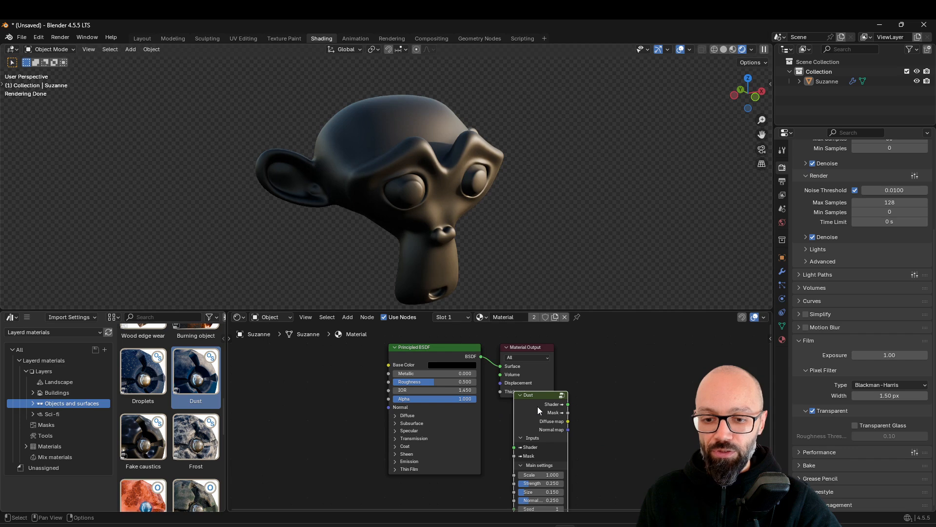
{"action": "left_click", "coordinate": [514, 355]}
Examine the Dust node's settings and its effect on the monkey head from several angles and close up
{"action": "middle_click_drag", "start_coordinate": [459, 273], "coordinate": [305, 189]}
{"action": "middle_click_drag", "start_coordinate": [445, 140], "coordinate": [436, 210]}
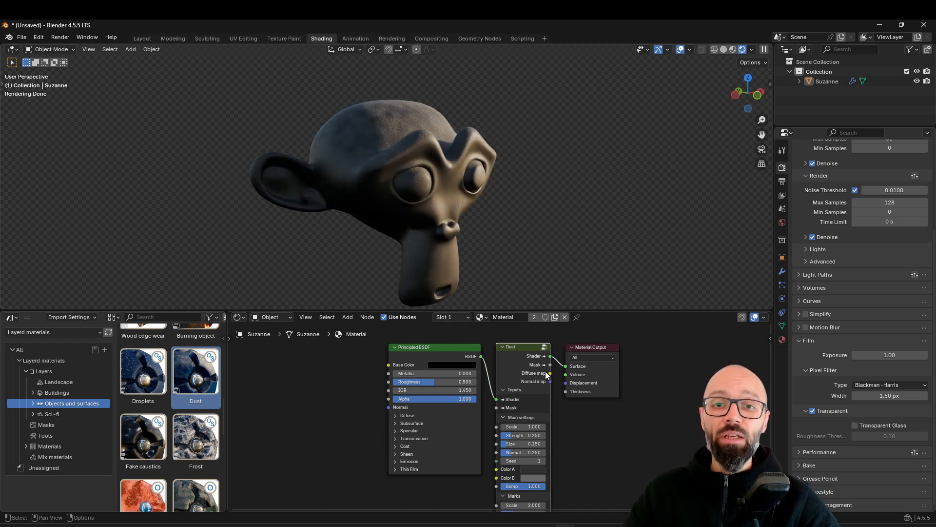
{"action": "mouse_move", "coordinate": [528, 363]}
{"action": "left_mouse_down"}
{"action": "mouse_move", "coordinate": [519, 373]}
{"action": "mouse_move", "coordinate": [529, 360]}
{"action": "left_mouse_up"}
{"action": "middle_click_drag", "start_coordinate": [600, 422], "coordinate": [511, 374]}
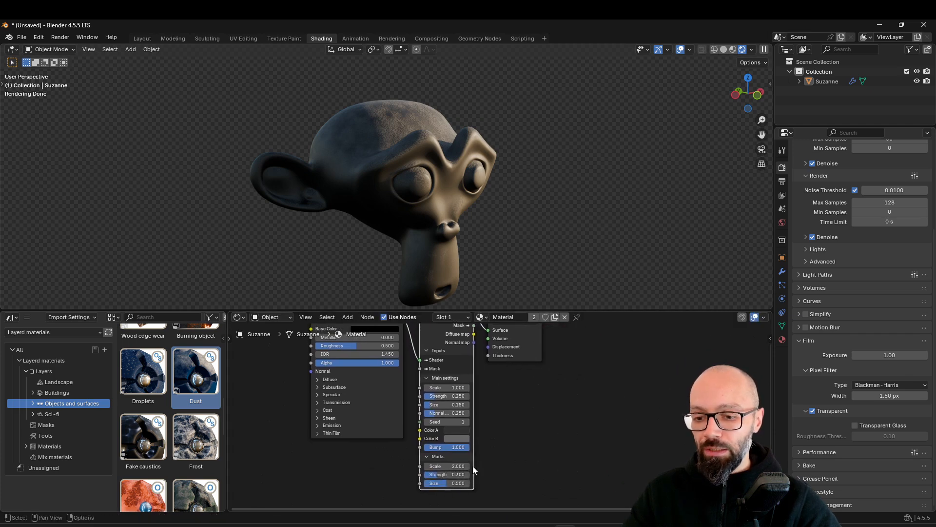
{"action": "middle_click_drag", "start_coordinate": [473, 469], "coordinate": [464, 477]}
{"action": "middle_click_drag", "start_coordinate": [498, 224], "coordinate": [453, 233]}
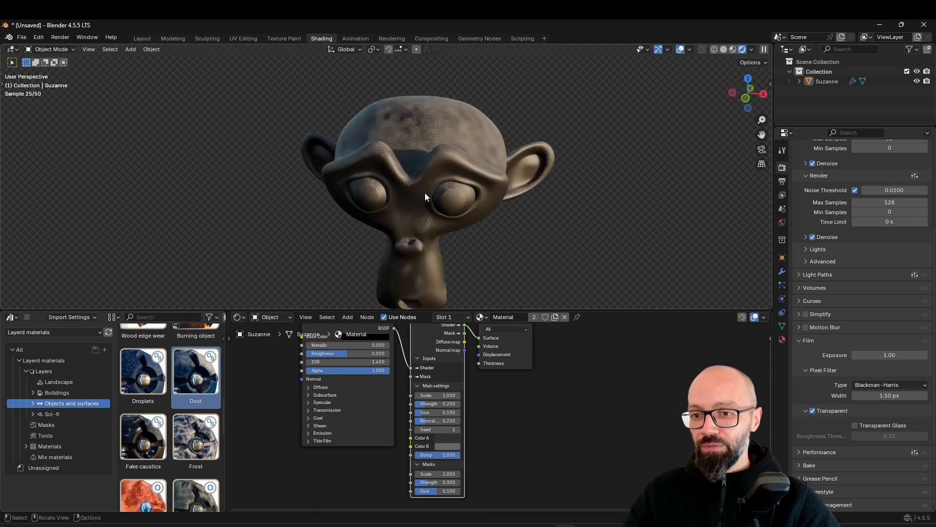
{"action": "middle_click_drag", "start_coordinate": [554, 218], "coordinate": [503, 206]}
{"action": "scroll", "coordinate": [503, 207], "scroll_direction": "up", "scroll_amount": 3}
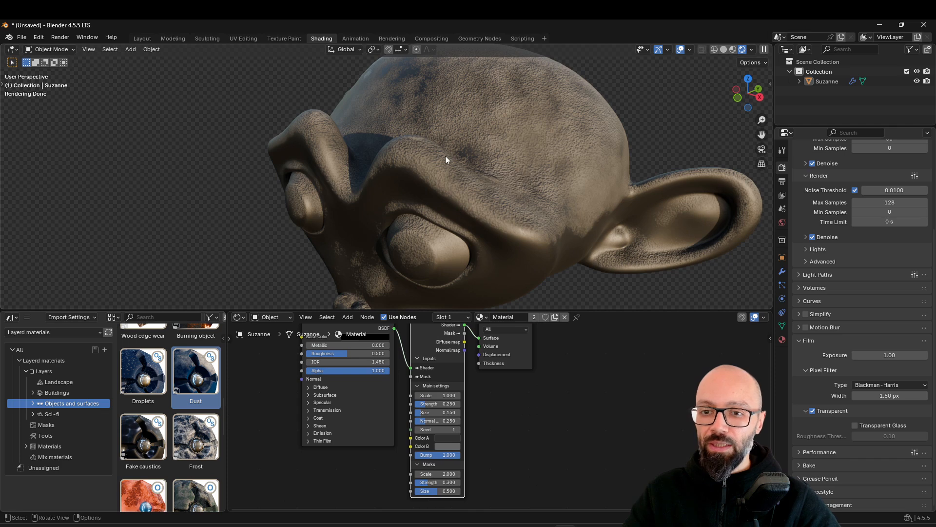
{"action": "scroll", "coordinate": [537, 154], "scroll_direction": "down", "scroll_amount": 4}
{"action": "middle_click_drag", "start_coordinate": [374, 239], "coordinate": [425, 222]}
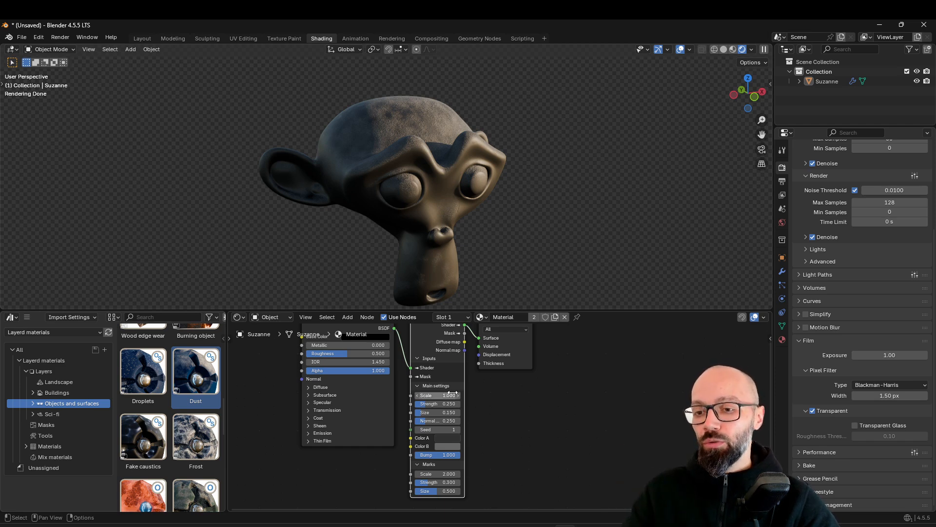
Delete the Dust node and reconnect the Principled BSDF directly to the Material Output's Surface input
{"action": "middle_click_drag", "start_coordinate": [435, 366], "coordinate": [434, 386]}
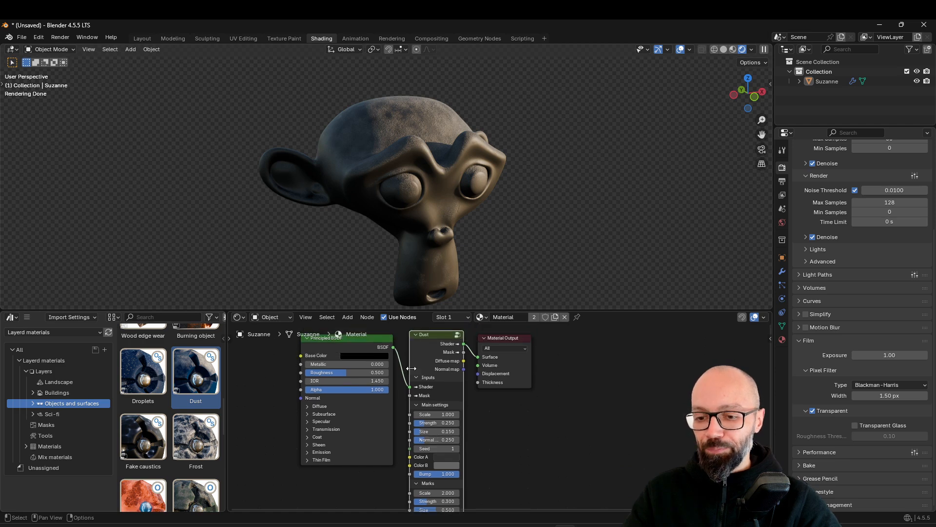
{"action": "key", "text": "x"}
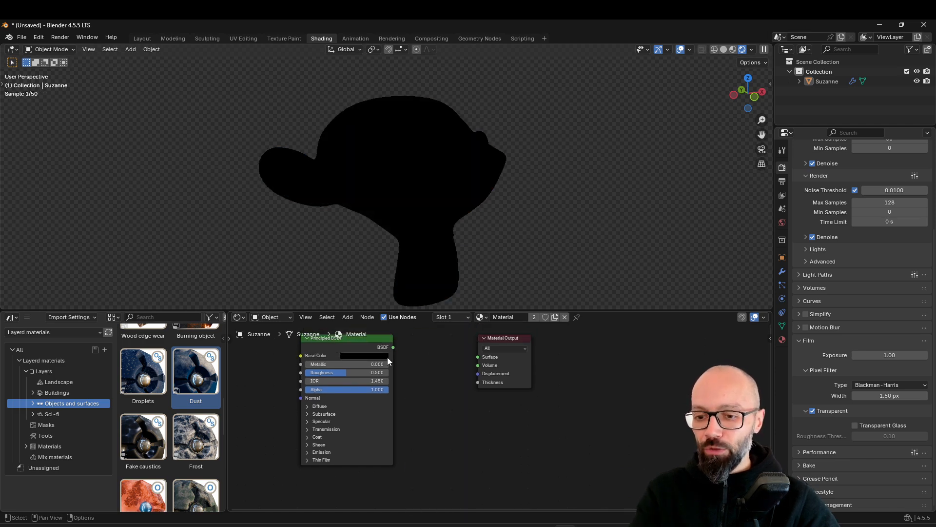
{"action": "left_click_drag", "start_coordinate": [393, 346], "coordinate": [511, 360]}
{"action": "left_click_drag", "start_coordinate": [479, 359], "coordinate": [479, 359]}
Move the Principled BSDF closer to the Material Output and add a Noise Texture node in the free space left of it
{"action": "left_click_drag", "start_coordinate": [343, 339], "coordinate": [413, 342]}
{"action": "middle_click_drag", "start_coordinate": [391, 385], "coordinate": [489, 377]}
{"action": "scroll", "coordinate": [504, 416], "scroll_direction": "down", "scroll_amount": 4}
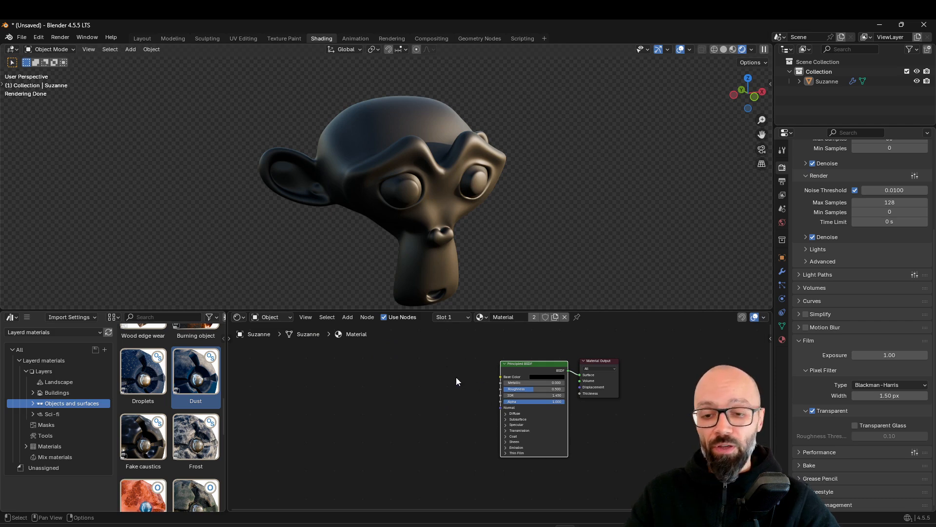
{"action": "middle_click_drag", "start_coordinate": [445, 375], "coordinate": [456, 385]}
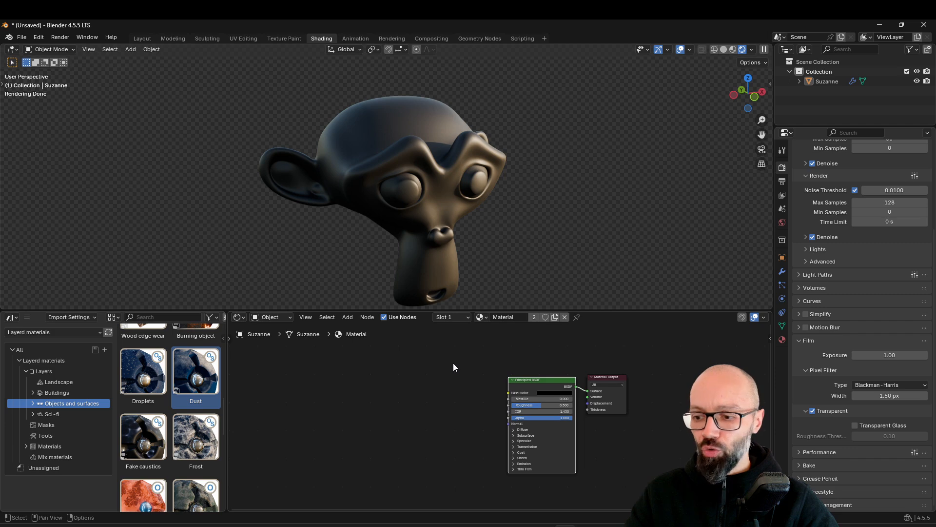
{"action": "key", "text": "shift+a"}
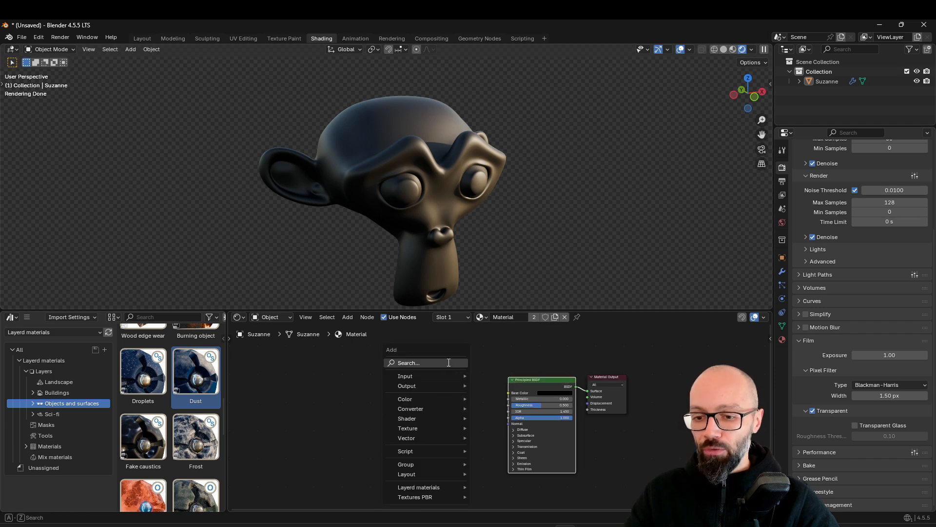
{"action": "left_click", "coordinate": [452, 362]}
{"action": "type", "text": "noise"}
{"action": "key", "text": "Return"}
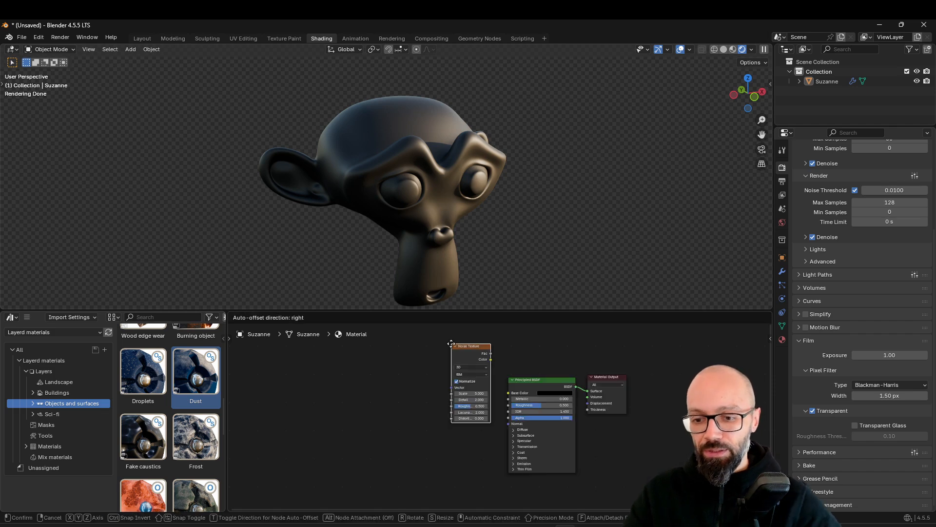
{"action": "left_click", "coordinate": [332, 364]}
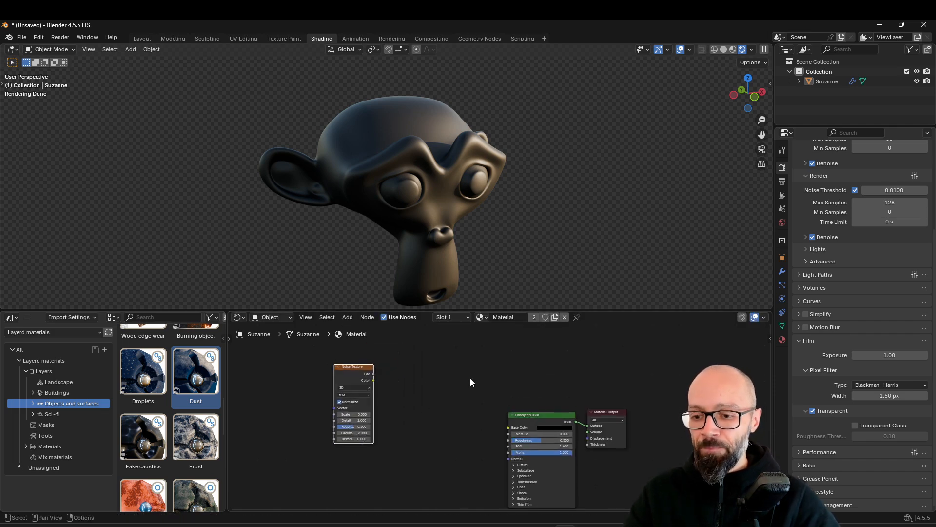
{"action": "middle_click_drag", "start_coordinate": [427, 378], "coordinate": [466, 383]}
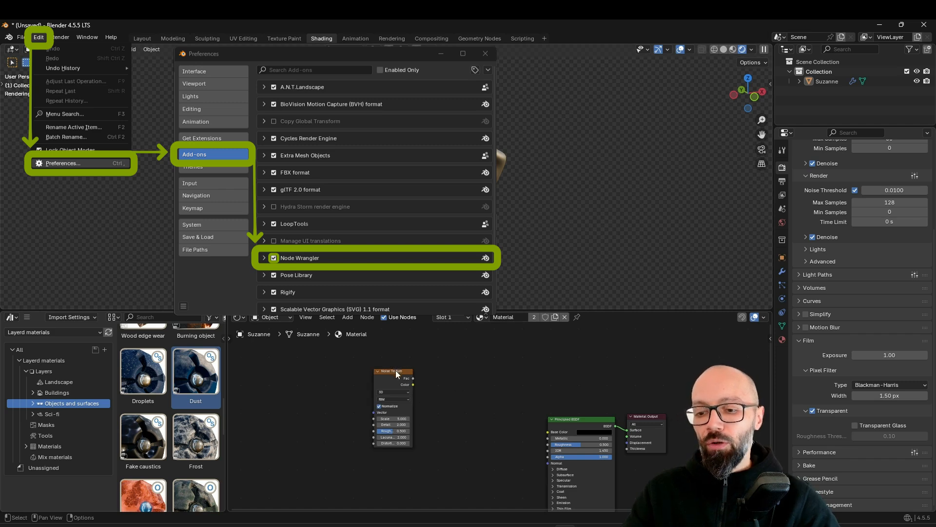
Add Texture Coordinate and Mapping nodes to the Noise Texture and feed the Mapping vector from the Object coordinates
{"action": "left_click_drag", "start_coordinate": [398, 371], "coordinate": [366, 359]}
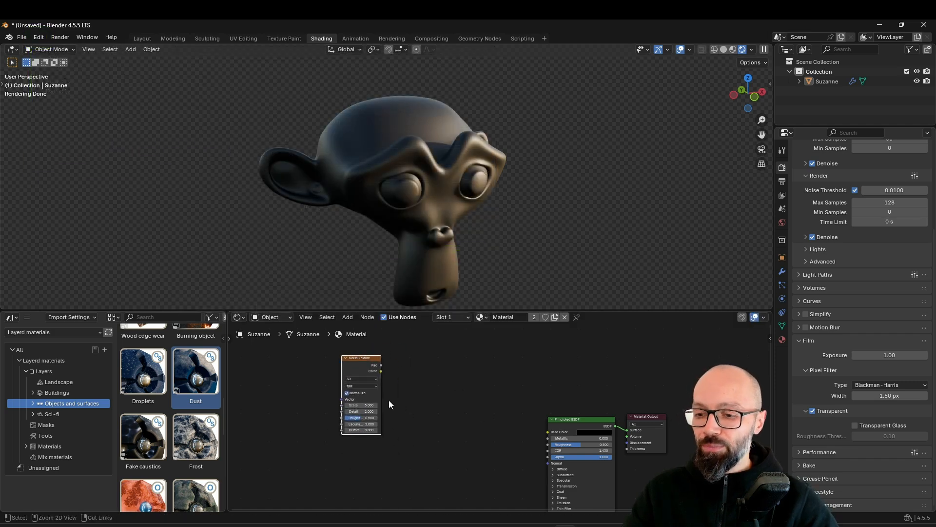
{"action": "key", "text": "ctrl+t"}
{"action": "middle_click_drag", "start_coordinate": [389, 400], "coordinate": [411, 419]}
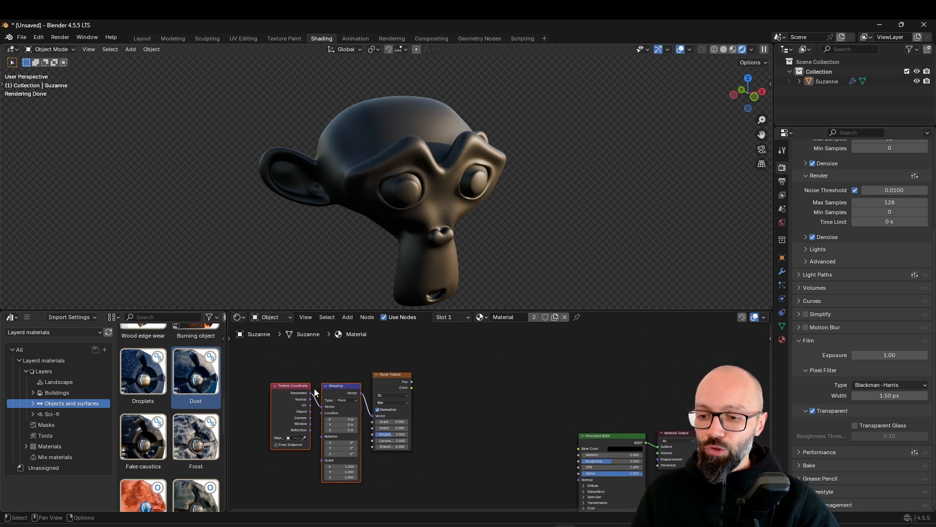
{"action": "scroll", "coordinate": [376, 382], "scroll_direction": "up", "scroll_amount": 3}
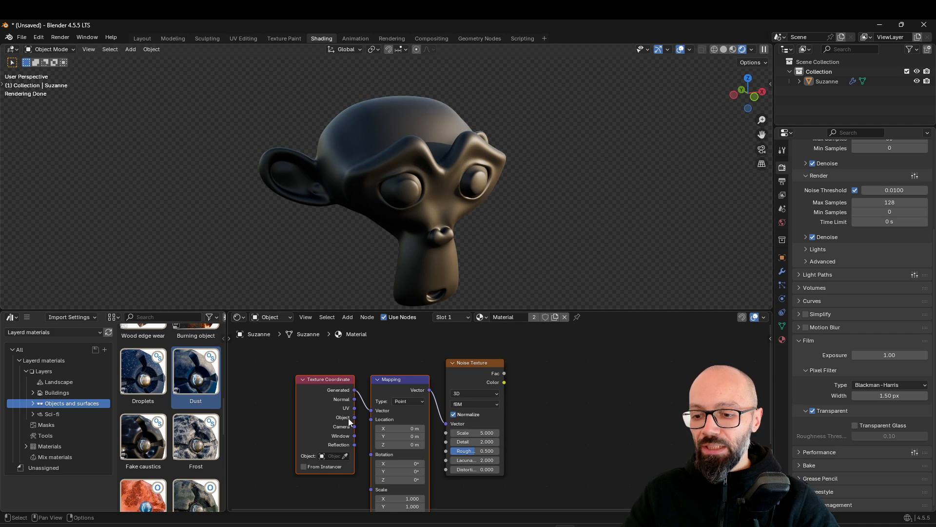
{"action": "left_click_drag", "start_coordinate": [461, 363], "coordinate": [456, 378]}
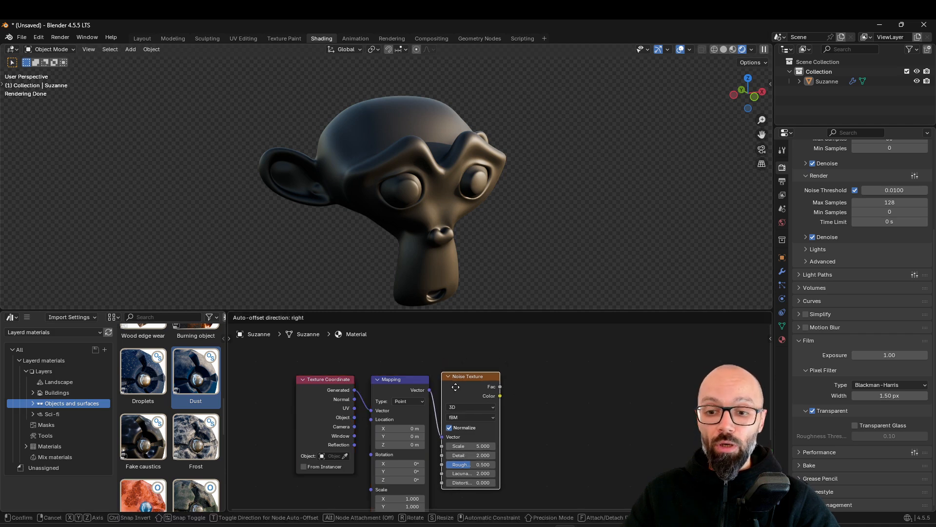
{"action": "mouse_move", "coordinate": [354, 417]}
{"action": "left_mouse_down"}
{"action": "mouse_move", "coordinate": [372, 386]}
{"action": "mouse_move", "coordinate": [368, 413]}
{"action": "left_mouse_up"}
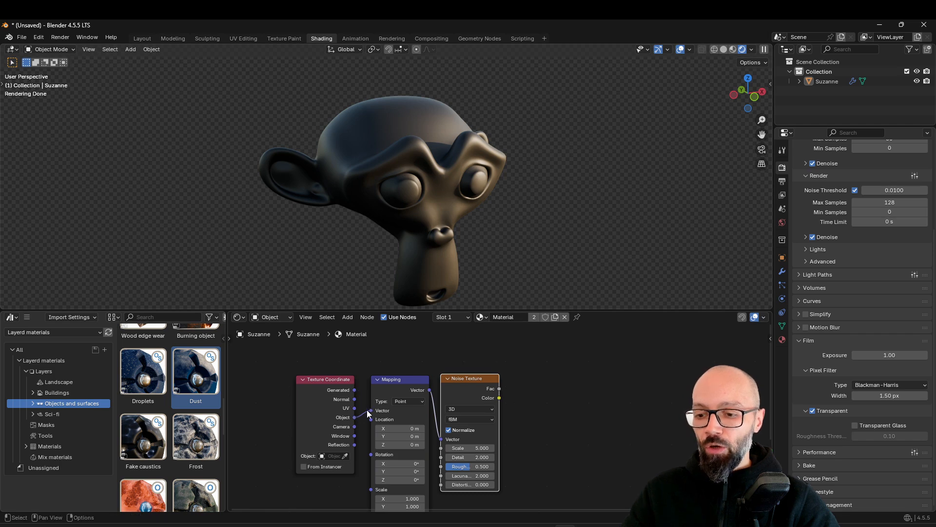
{"action": "left_click", "coordinate": [330, 402]}
{"action": "left_click", "coordinate": [509, 386]}
{"action": "middle_click_drag", "start_coordinate": [508, 386], "coordinate": [431, 382]}
{"action": "left_click_drag", "start_coordinate": [251, 402], "coordinate": [255, 408]}
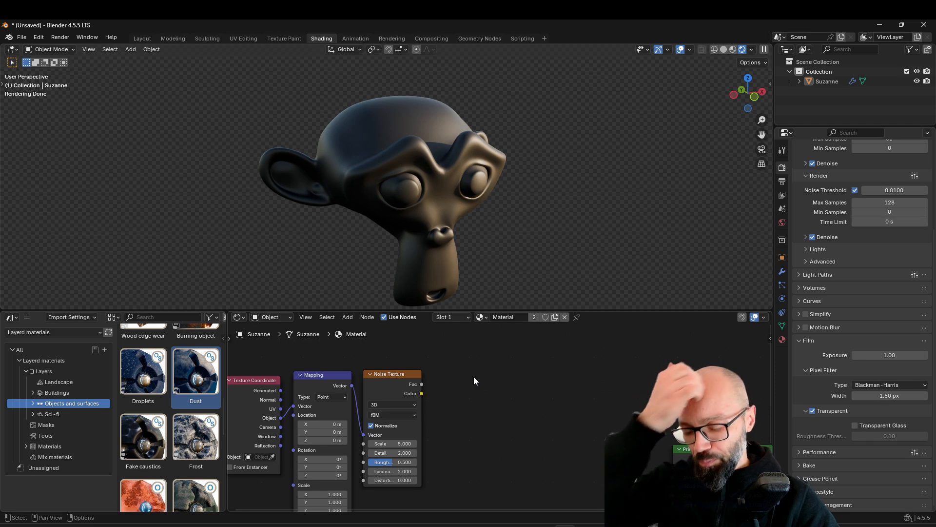
{"action": "scroll", "coordinate": [474, 385], "scroll_direction": "down", "scroll_amount": 3}
{"action": "scroll", "coordinate": [565, 444], "scroll_direction": "up", "scroll_amount": 3}
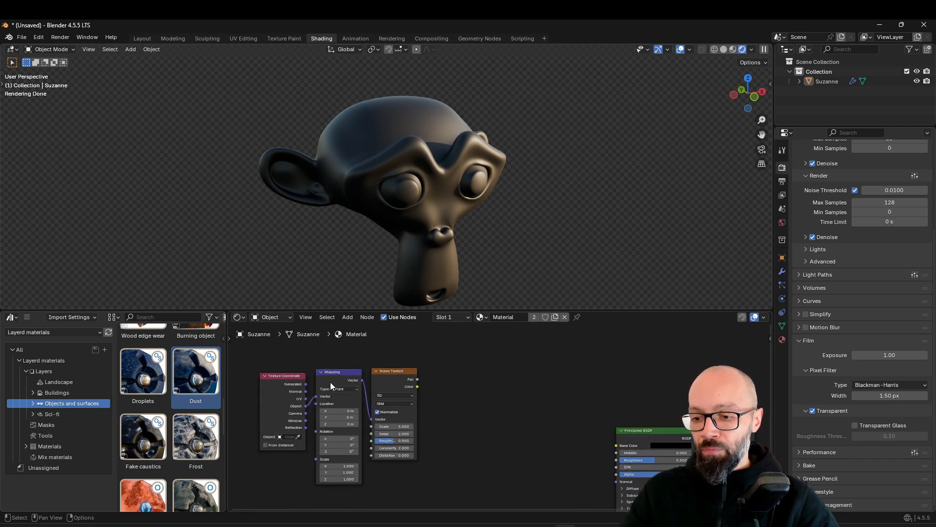
{"action": "left_click", "coordinate": [335, 372]}
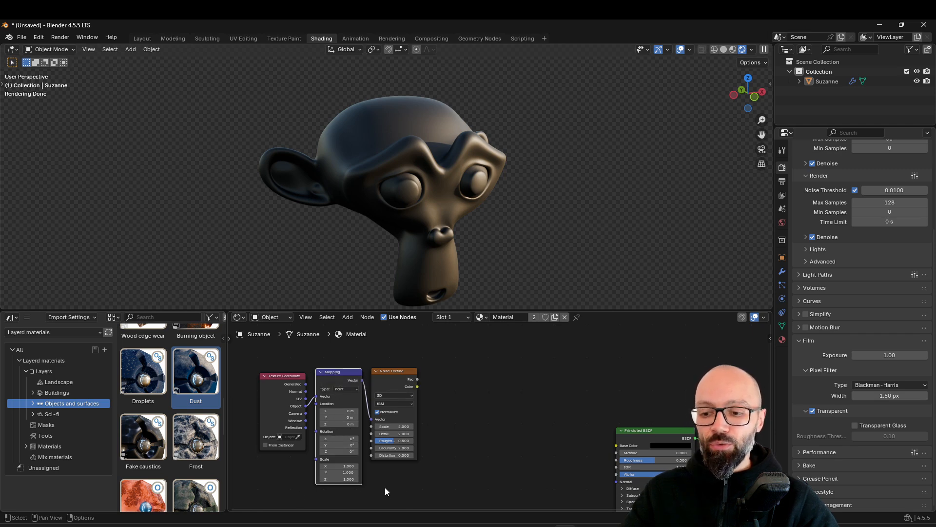
{"action": "middle_click_drag", "start_coordinate": [427, 450], "coordinate": [418, 449]}
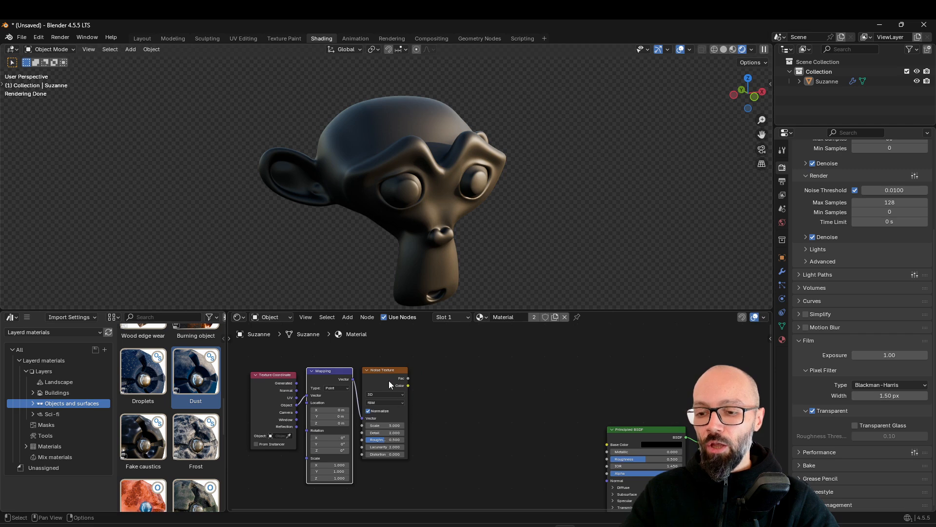
Shift the Noise Texture node slightly and reposition the Principled BSDF node farther from the Material Output to make room between them
{"action": "left_click_drag", "start_coordinate": [389, 381], "coordinate": [396, 385]}
{"action": "middle_click_drag", "start_coordinate": [523, 394], "coordinate": [480, 394]}
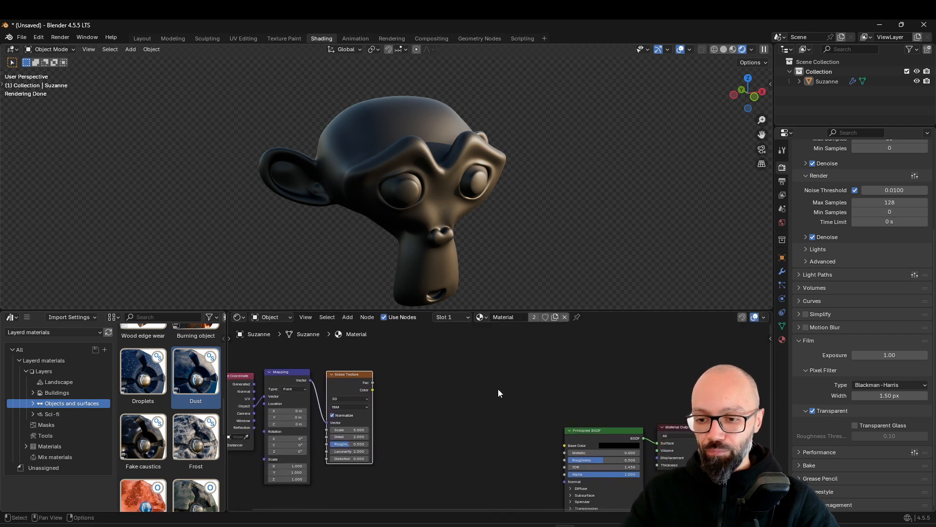
{"action": "mouse_move", "coordinate": [622, 446]}
{"action": "left_mouse_down"}
{"action": "mouse_move", "coordinate": [604, 446]}
{"action": "mouse_move", "coordinate": [610, 451]}
{"action": "left_mouse_up"}
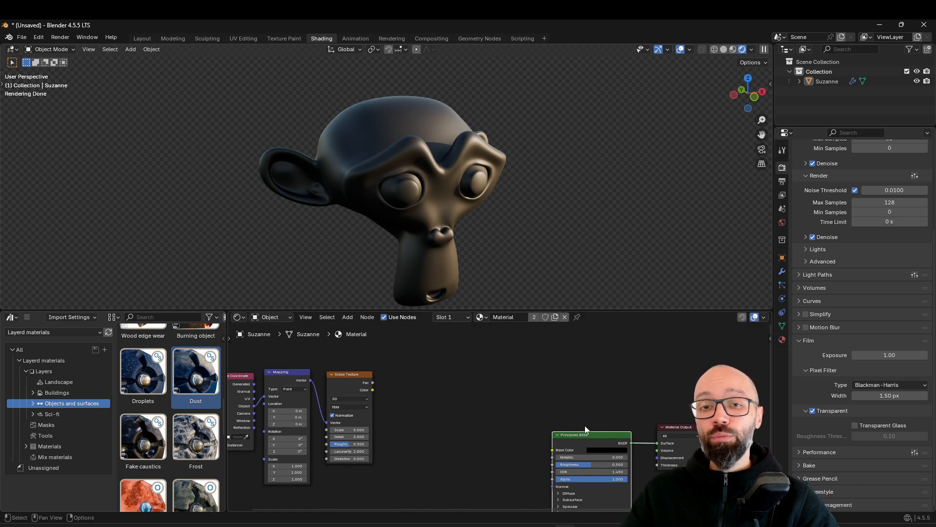
{"action": "middle_click_drag", "start_coordinate": [589, 401], "coordinate": [561, 378]}
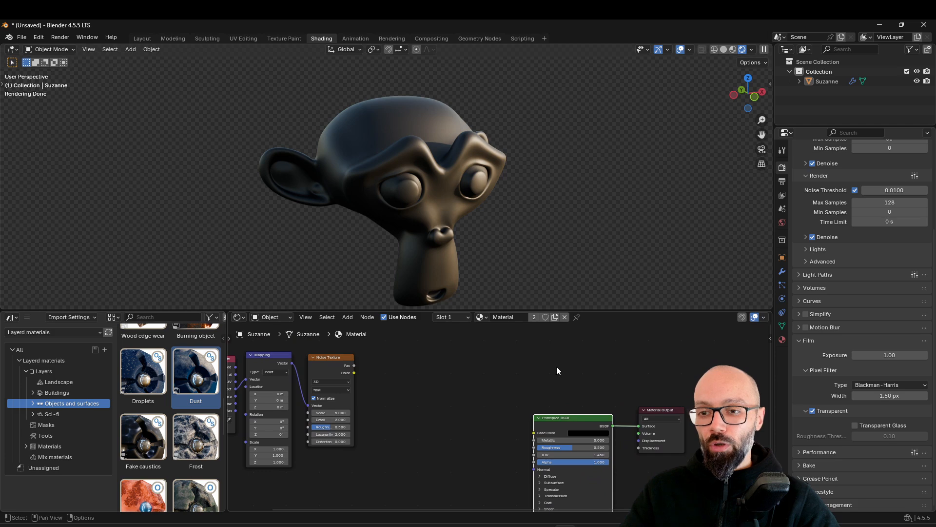
{"action": "left_click_drag", "start_coordinate": [560, 417], "coordinate": [569, 397]}
{"action": "middle_click_drag", "start_coordinate": [600, 401], "coordinate": [599, 394]}
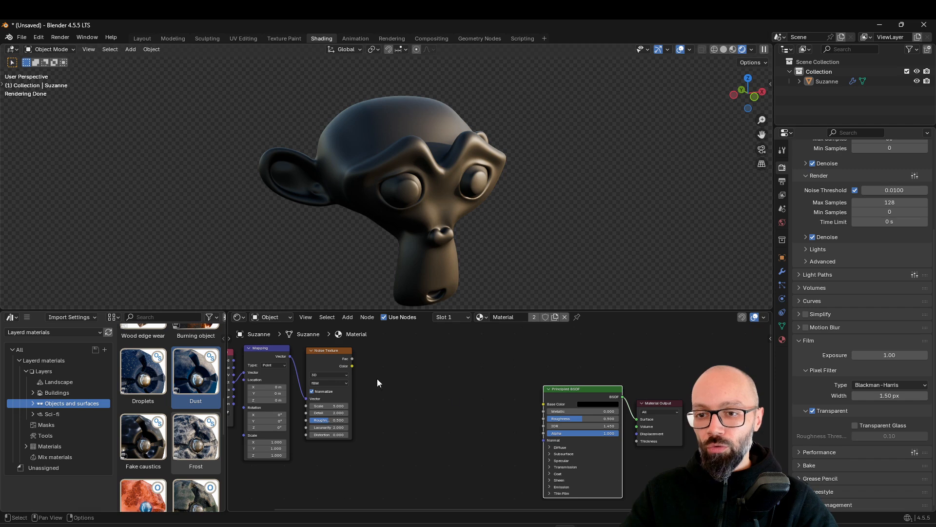
{"action": "left_click_drag", "start_coordinate": [578, 390], "coordinate": [561, 412]}
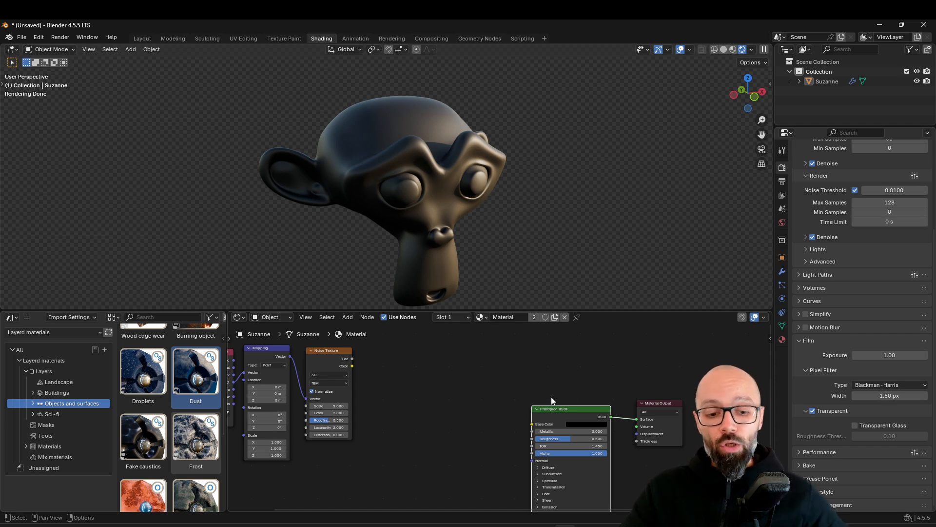
{"action": "left_click_drag", "start_coordinate": [603, 419], "coordinate": [586, 425]}
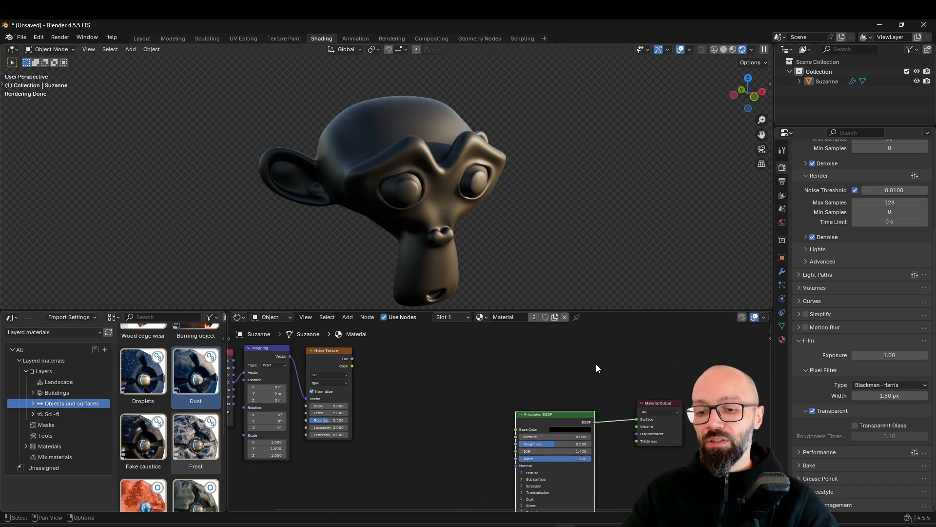
Duplicate the black Principled BSDF, place the copy above the original, and reset the copy to its default settings
{"action": "middle_click_drag", "start_coordinate": [616, 415], "coordinate": [617, 439]}
{"action": "key", "text": "shift+d"}
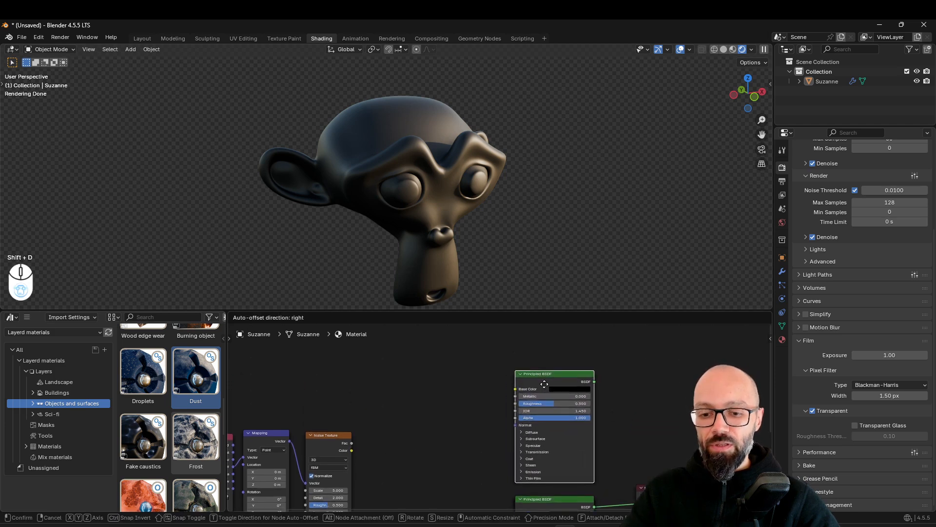
{"action": "left_click", "coordinate": [543, 383]}
{"action": "middle_click_drag", "start_coordinate": [569, 410], "coordinate": [568, 393]}
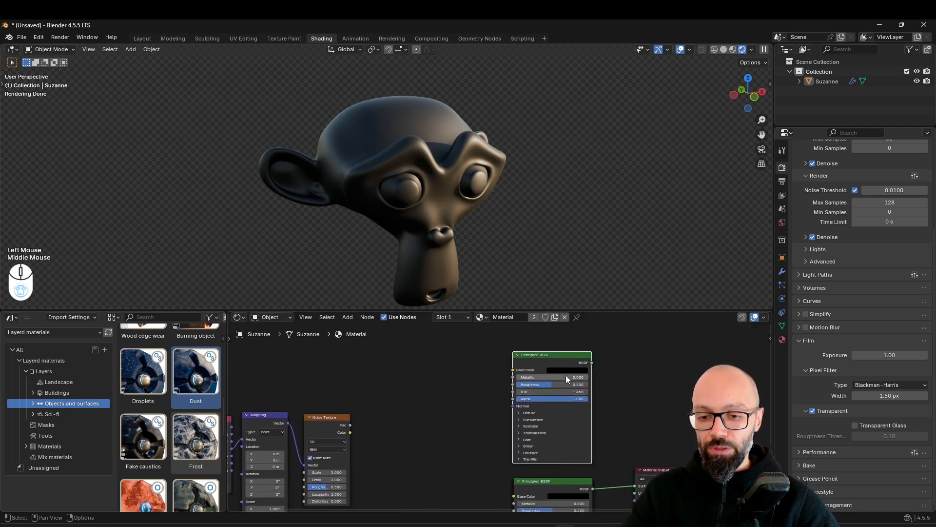
{"action": "key", "text": "BackSpace"}
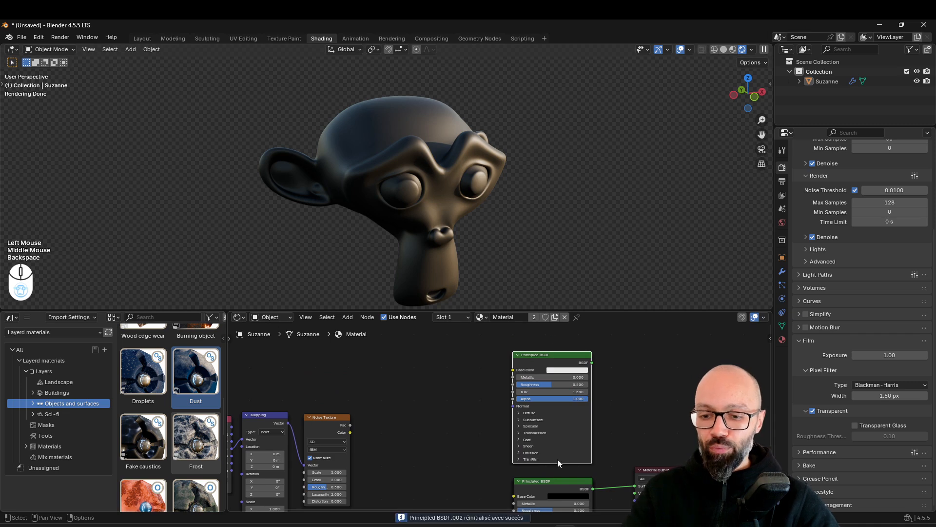
Move the Material Output farther from the shaders and combine the white and black Principled BSDFs with a Mix Shader feeding it
{"action": "scroll", "coordinate": [599, 455], "scroll_direction": "down", "scroll_amount": 1}
{"action": "left_click_drag", "start_coordinate": [648, 465], "coordinate": [708, 415]}
{"action": "middle_click_drag", "start_coordinate": [600, 466], "coordinate": [540, 453]}
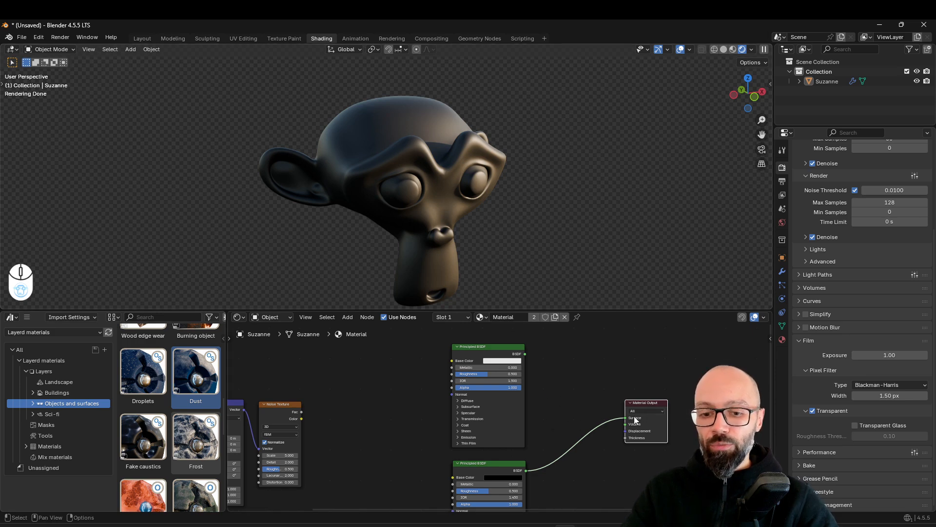
{"action": "middle_click_drag", "start_coordinate": [592, 411], "coordinate": [606, 402]}
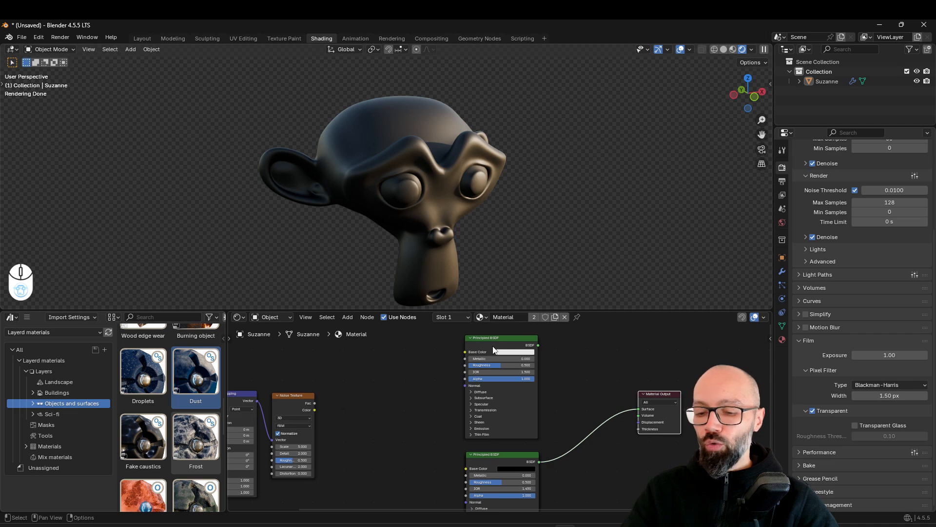
{"action": "right_click_drag", "start_coordinate": [498, 345], "coordinate": [512, 463], "text": "ctrl+shift"}
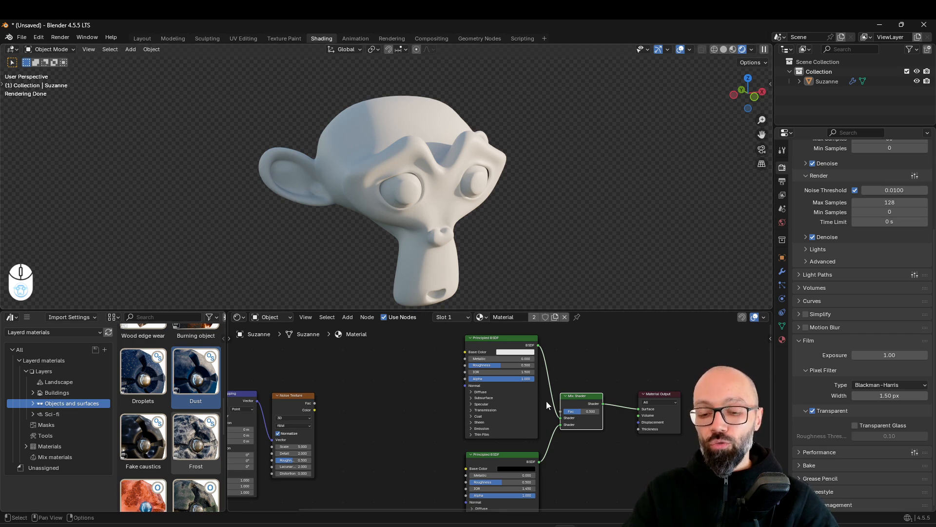
Try a different Fac on the Mix Shader and set it back to 0.5
{"action": "left_click_drag", "start_coordinate": [584, 413], "coordinate": [628, 412]}
{"action": "left_click", "coordinate": [580, 412]}
{"action": "type", "text": ".5"}
{"action": "key", "text": "Return"}
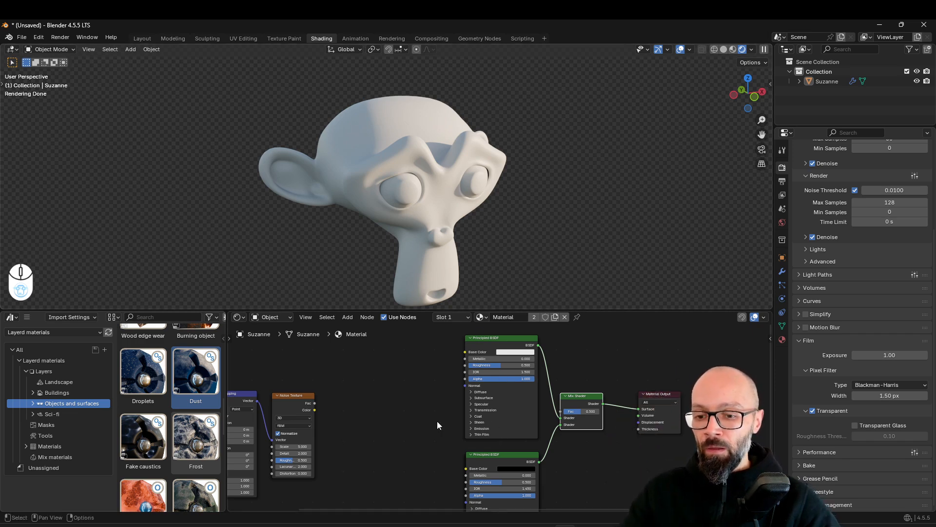
Move the white Principled BSDF slightly higher and shift the Texture Coordinate node up and away from the Mapping node
{"action": "scroll", "coordinate": [404, 408], "scroll_direction": "down", "scroll_amount": 3}
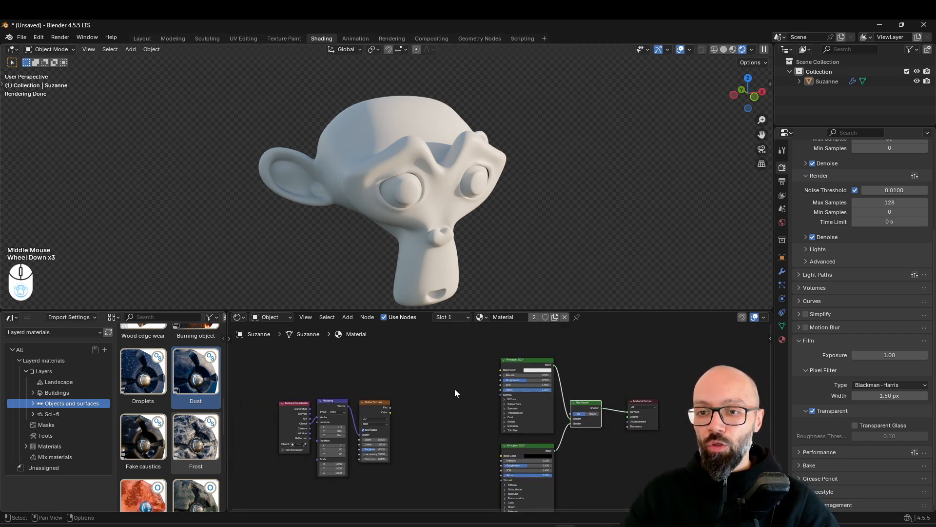
{"action": "left_click_drag", "start_coordinate": [526, 365], "coordinate": [526, 359]}
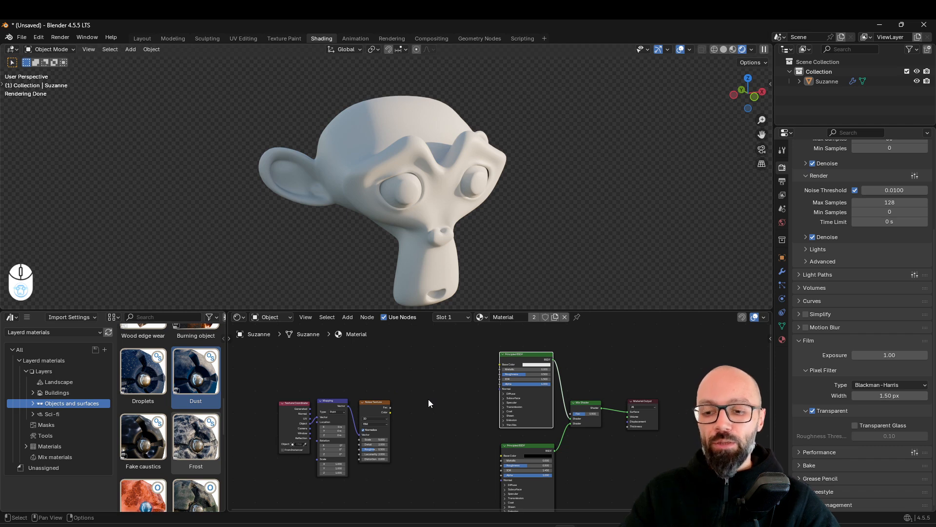
{"action": "left_click_drag", "start_coordinate": [280, 428], "coordinate": [269, 392]}
{"action": "left_click_drag", "start_coordinate": [269, 392], "coordinate": [270, 393]}
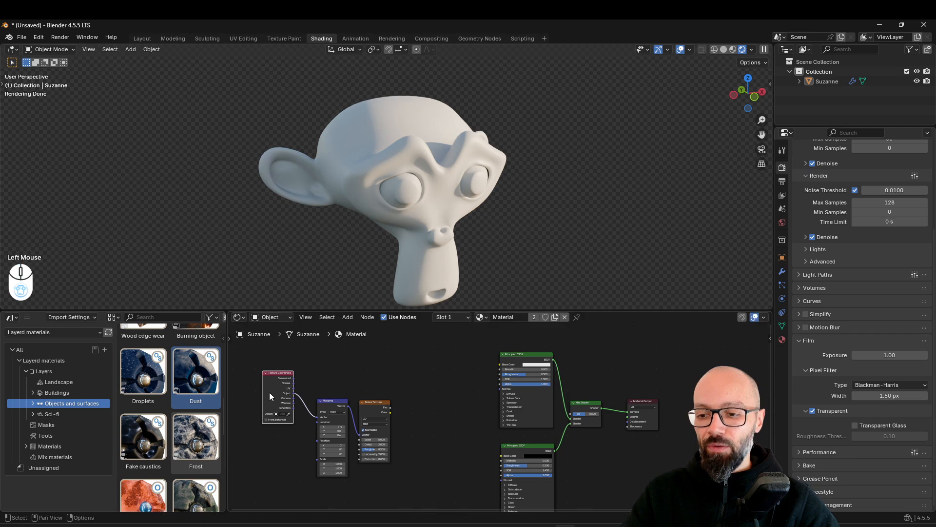
Move the Texture Coordinate node farther from Mapping, preview its Normal output on the monkey head, and inspect it from several angles
{"action": "middle_click_drag", "start_coordinate": [280, 395], "coordinate": [392, 447]}
{"action": "scroll", "coordinate": [510, 432], "scroll_direction": "up", "scroll_amount": 2}
{"action": "middle_click_drag", "start_coordinate": [510, 432], "coordinate": [503, 414]}
{"action": "left_click_drag", "start_coordinate": [343, 425], "coordinate": [355, 371]}
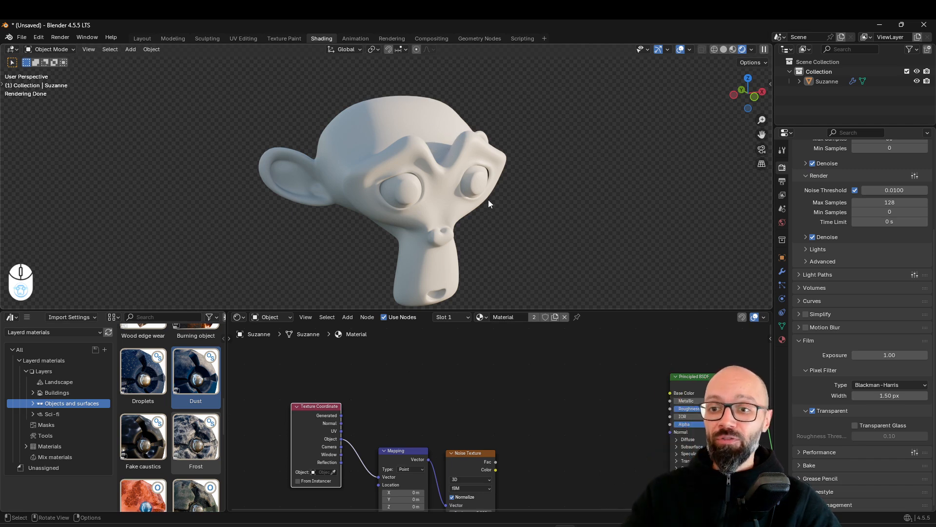
{"action": "left_click_drag", "start_coordinate": [314, 421], "coordinate": [303, 397]}
{"action": "left_click", "coordinate": [304, 397], "text": "ctrl+shift"}
{"action": "left_click", "coordinate": [305, 397], "text": "ctrl+shift"}
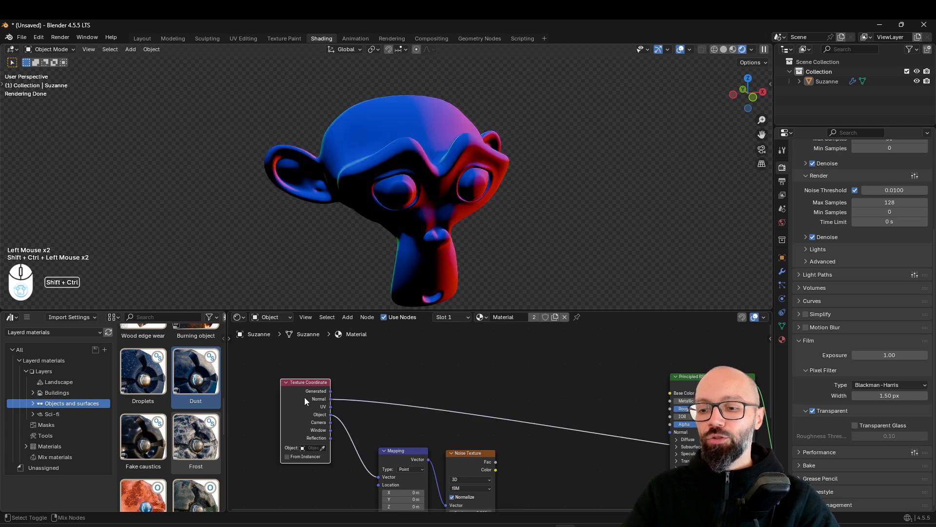
{"action": "middle_click_drag", "start_coordinate": [327, 294], "coordinate": [504, 232]}
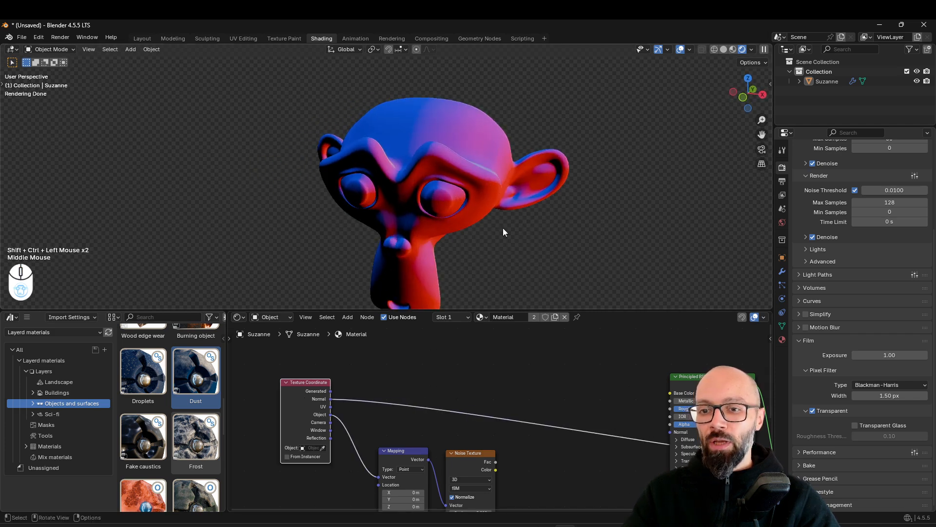
{"action": "middle_click_drag", "start_coordinate": [373, 225], "coordinate": [399, 153]}
{"action": "mouse_move", "coordinate": [484, 147]}
{"action": "middle_mouse_down"}
{"action": "mouse_move", "coordinate": [440, 165]}
{"action": "mouse_move", "coordinate": [506, 162]}
{"action": "mouse_move", "coordinate": [330, 189]}
{"action": "mouse_move", "coordinate": [368, 201]}
{"action": "mouse_move", "coordinate": [407, 191]}
{"action": "mouse_move", "coordinate": [381, 247]}
{"action": "mouse_move", "coordinate": [542, 238]}
{"action": "middle_mouse_up"}
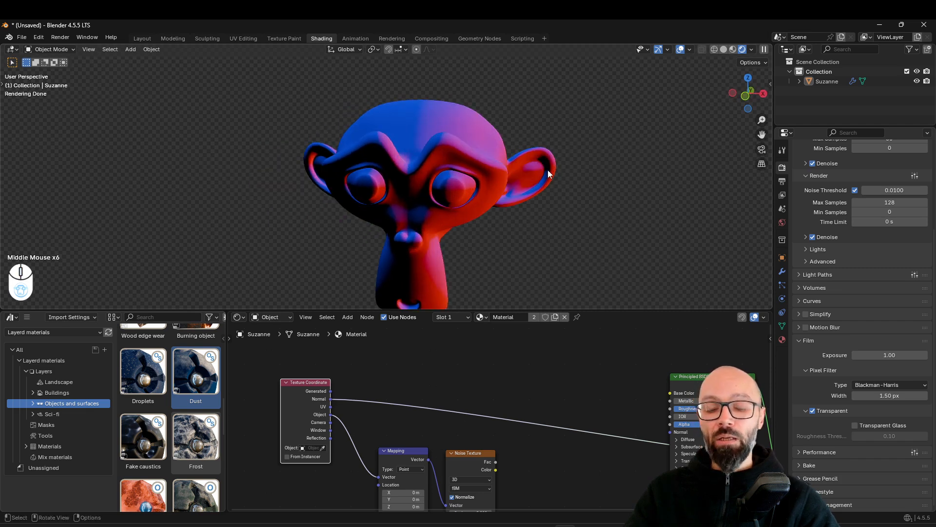
{"action": "scroll", "coordinate": [613, 205], "scroll_direction": "down", "scroll_amount": 1}
{"action": "middle_click_drag", "start_coordinate": [613, 205], "coordinate": [450, 209]}
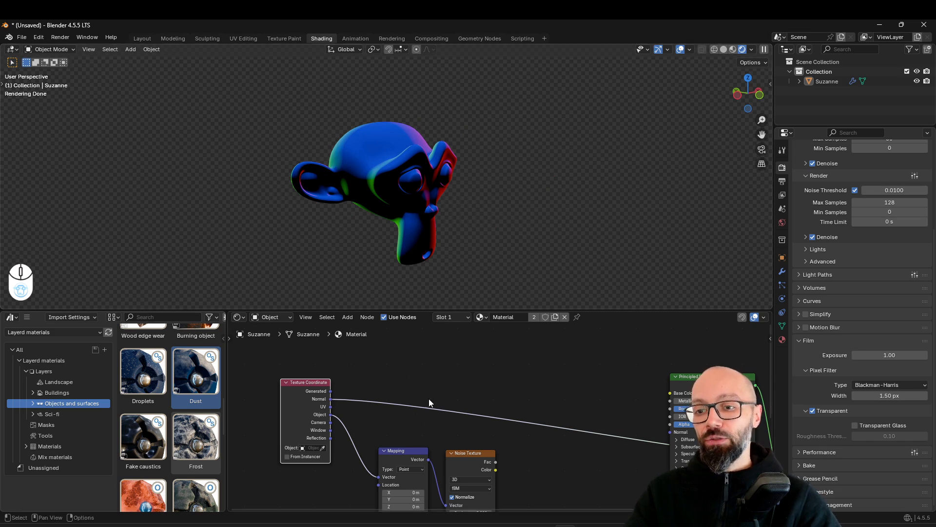
Add a Separate XYZ node and insert it on the preview link coming from the Texture Coordinate's Normal output
{"action": "middle_click_drag", "start_coordinate": [427, 416], "coordinate": [417, 415], "text": "shift"}
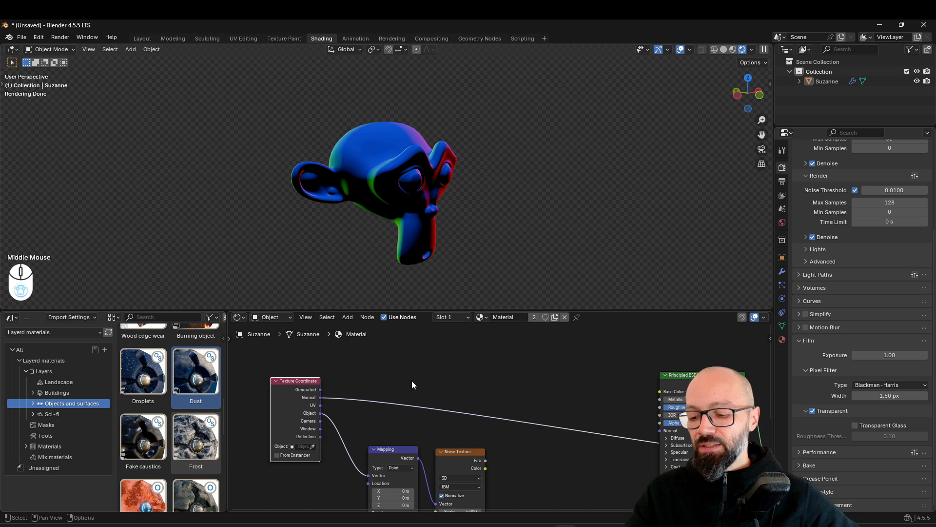
{"action": "key", "text": "shift+a"}
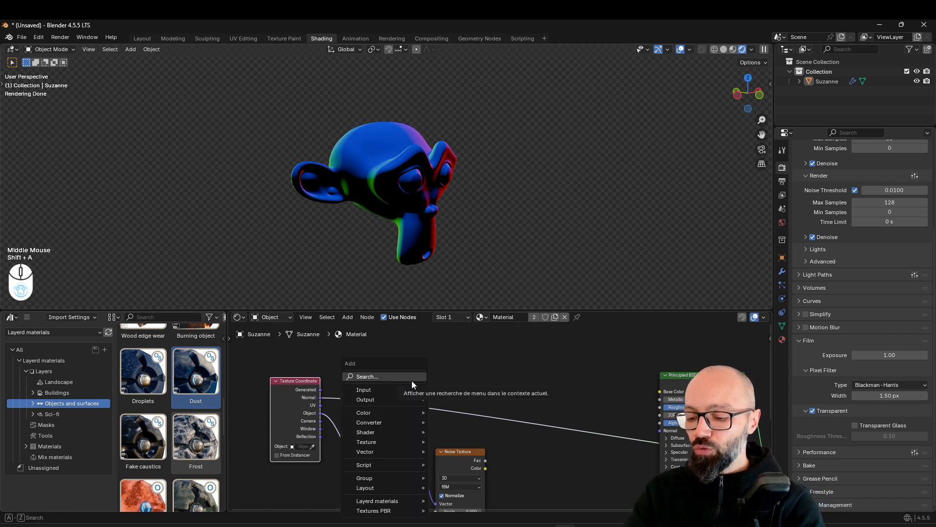
{"action": "left_click", "coordinate": [411, 378]}
{"action": "type", "text": "sept"}
{"action": "key", "text": "Return"}
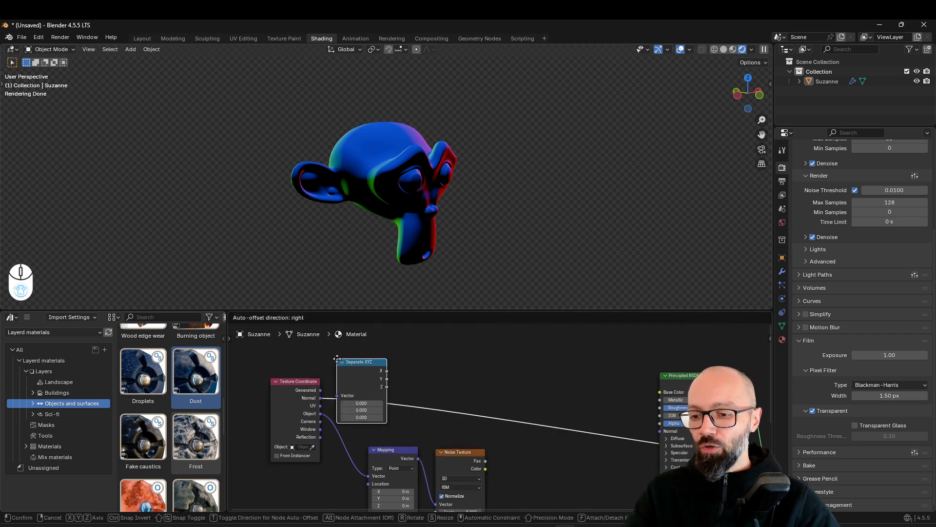
{"action": "left_click", "coordinate": [340, 362]}
{"action": "middle_click_drag", "start_coordinate": [406, 448], "coordinate": [423, 455]}
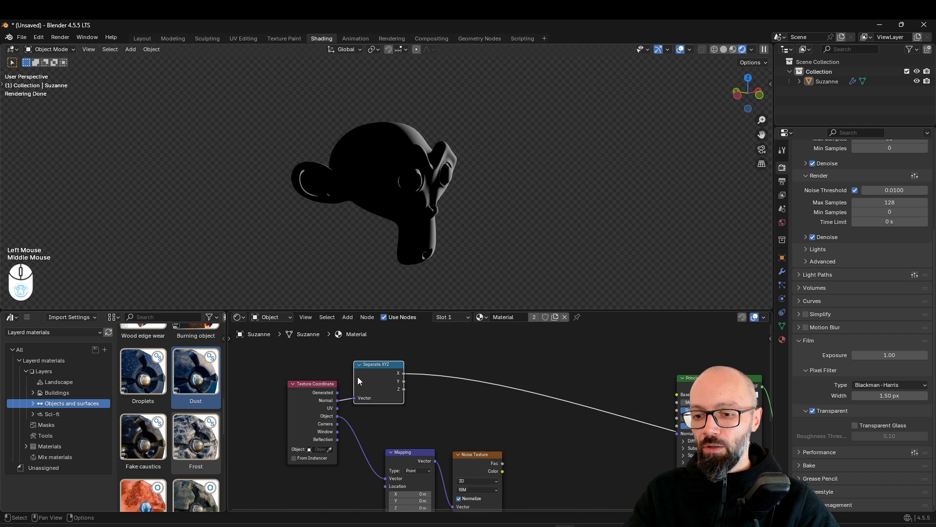
Inspect the Separate XYZ node's X output on the head, and preview its Y and Z outputs in turn, ending on Z
{"action": "scroll", "coordinate": [429, 438], "scroll_direction": "up", "scroll_amount": 2}
{"action": "middle_click_drag", "start_coordinate": [557, 150], "coordinate": [464, 175]}
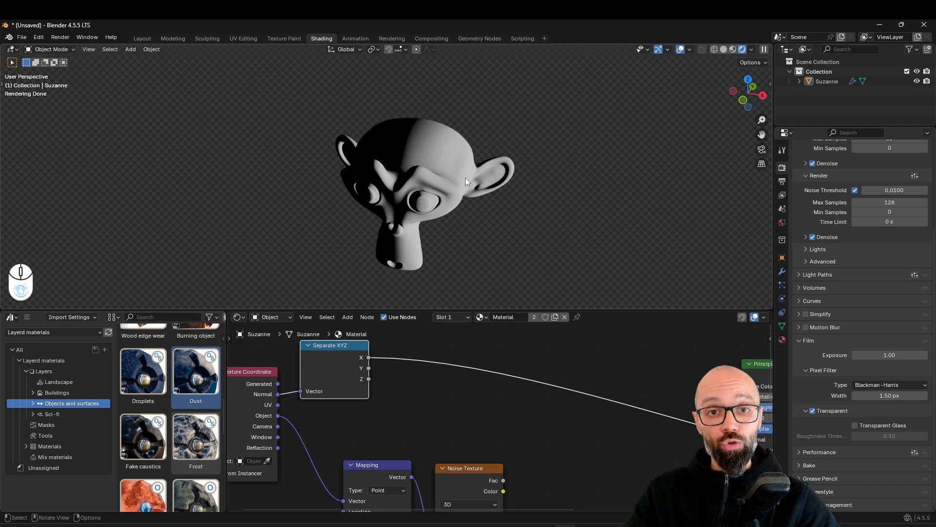
{"action": "left_click", "coordinate": [343, 365], "text": "ctrl+shift"}
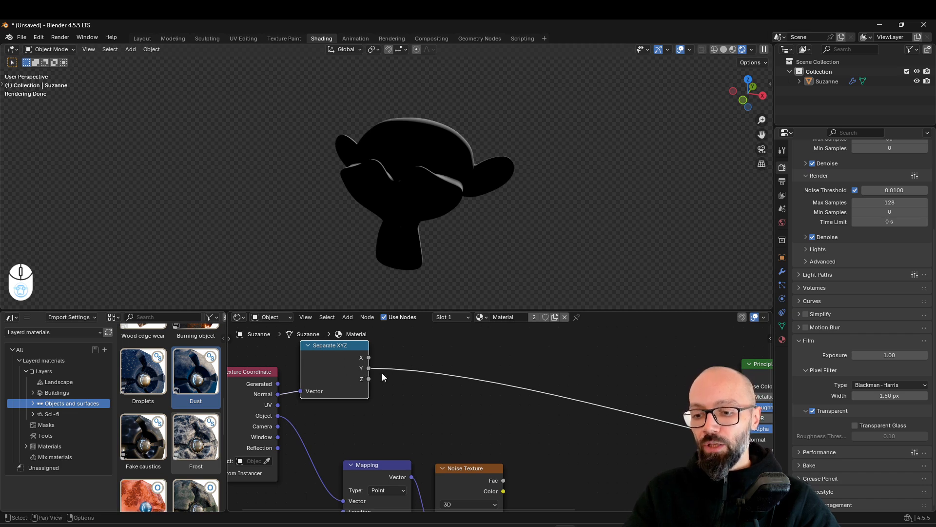
{"action": "middle_click_drag", "start_coordinate": [493, 233], "coordinate": [469, 236]}
{"action": "left_click", "coordinate": [343, 375], "text": "ctrl+shift"}
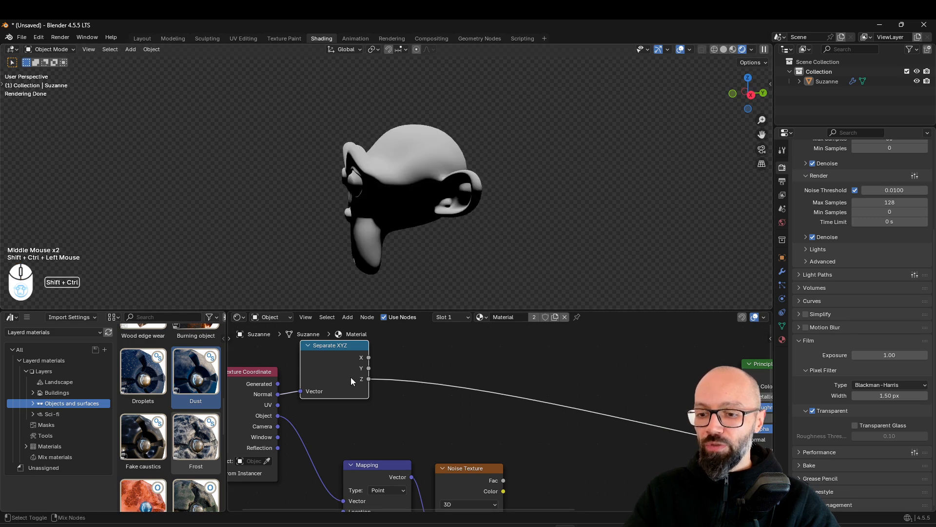
{"action": "middle_click_drag", "start_coordinate": [399, 200], "coordinate": [412, 178]}
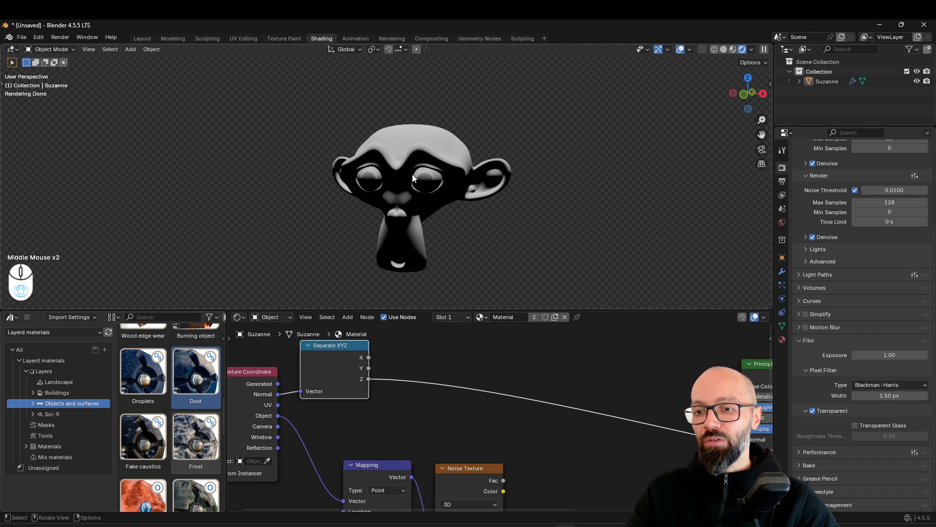
Add a Color Ramp node and insert it on the preview link after the Separate XYZ node's Z output
{"action": "middle_click_drag", "start_coordinate": [395, 410], "coordinate": [422, 413]}
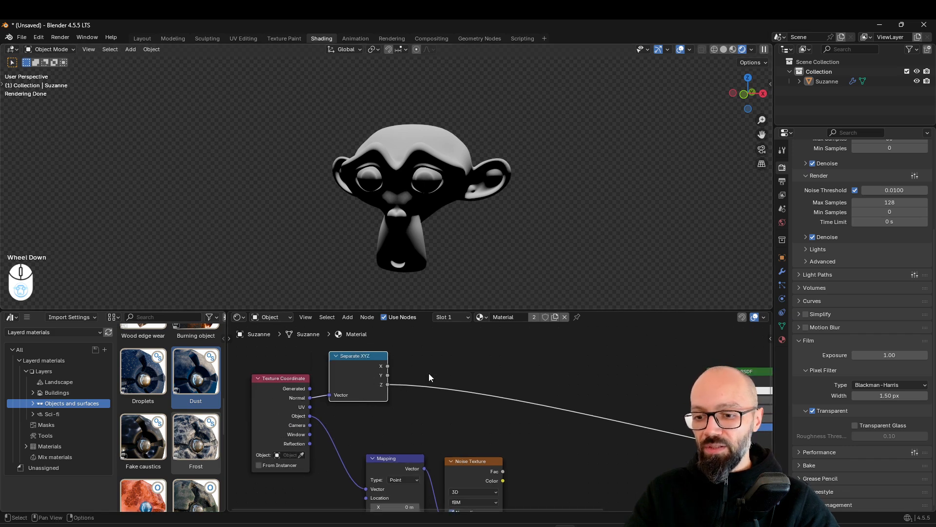
{"action": "scroll", "coordinate": [443, 409], "scroll_direction": "down", "scroll_amount": 1}
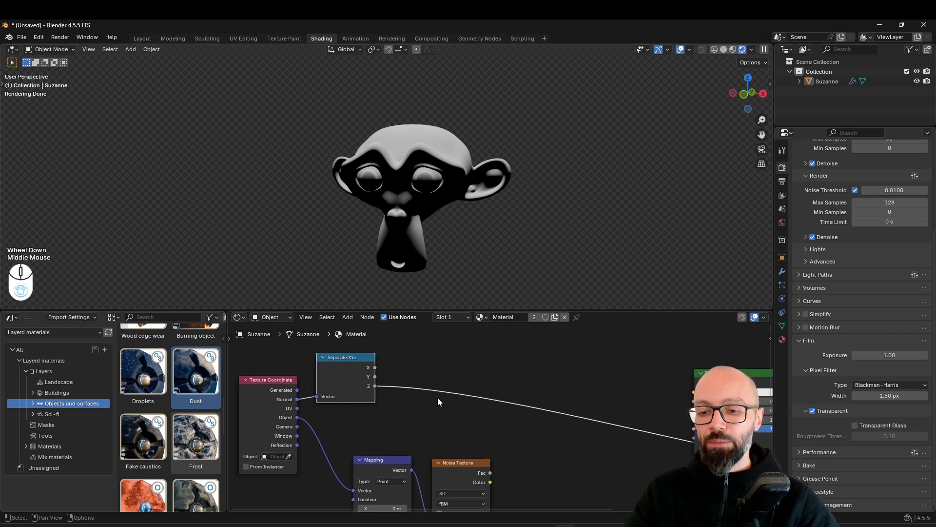
{"action": "middle_click_drag", "start_coordinate": [460, 258], "coordinate": [443, 160]}
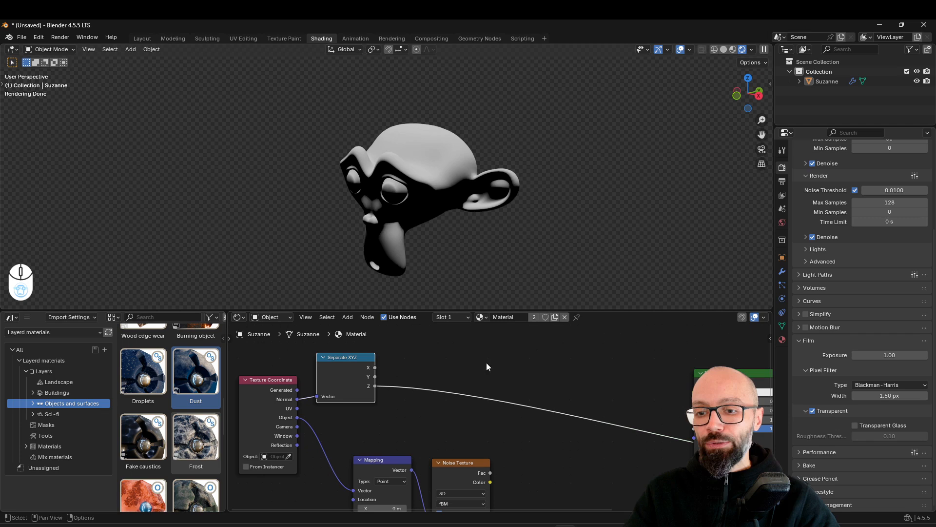
{"action": "key", "text": "shift+a"}
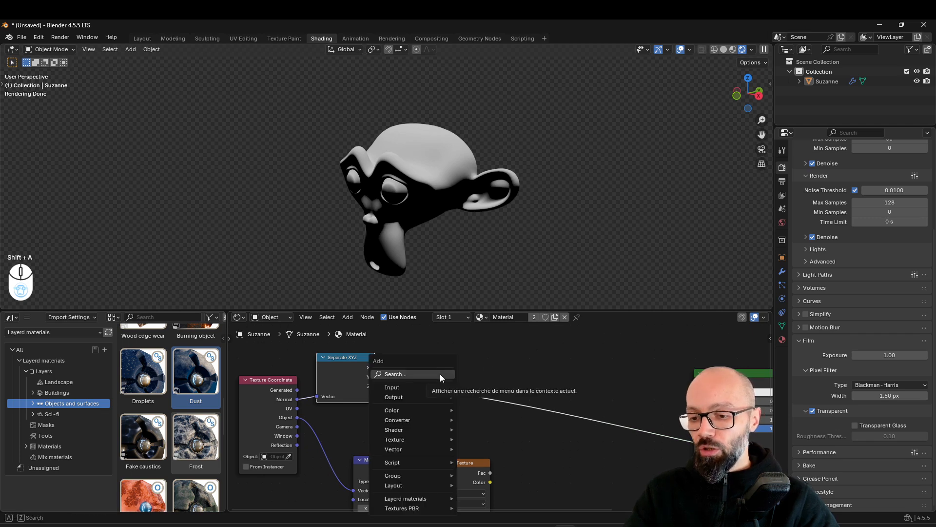
{"action": "left_click", "coordinate": [440, 374]}
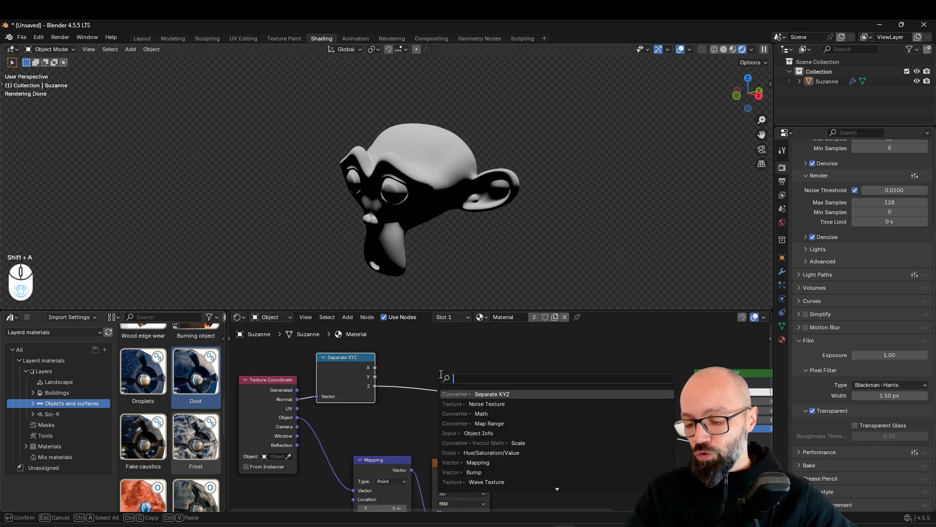
{"action": "type", "text": "color ramp"}
{"action": "key", "text": "Return"}
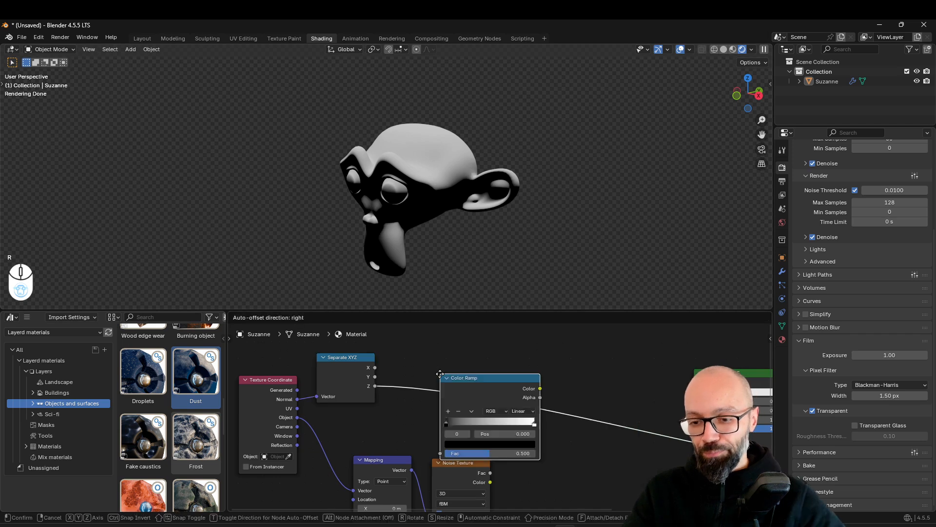
{"action": "left_click", "coordinate": [390, 358]}
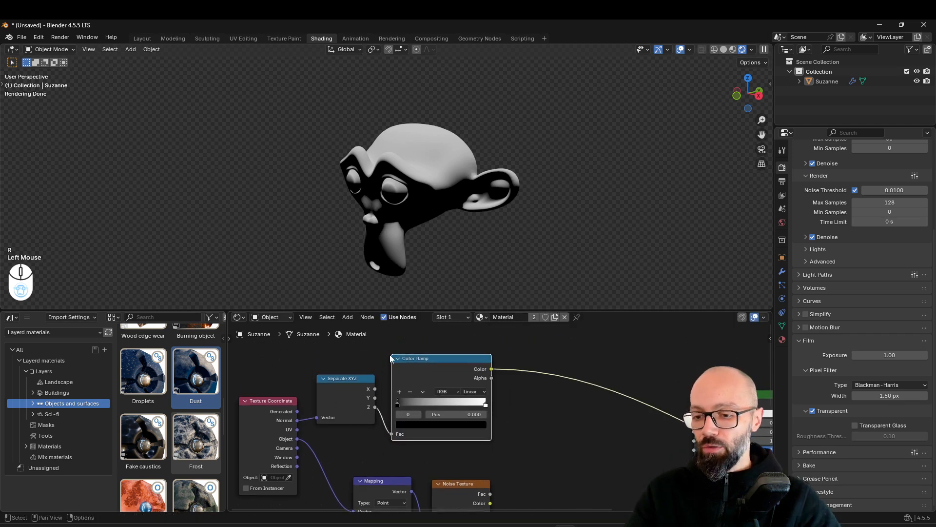
Tighten the Color Ramp's gradient by moving the black stop inward and the white stop to position 0.736, checking the head's mask
{"action": "left_click", "coordinate": [399, 403]}
{"action": "left_click_drag", "start_coordinate": [399, 404], "coordinate": [429, 411]}
{"action": "middle_click_drag", "start_coordinate": [463, 288], "coordinate": [437, 121]}
{"action": "middle_click_drag", "start_coordinate": [490, 178], "coordinate": [517, 293]}
{"action": "mouse_move", "coordinate": [486, 406]}
{"action": "left_mouse_down"}
{"action": "mouse_move", "coordinate": [436, 404]}
{"action": "mouse_move", "coordinate": [463, 403]}
{"action": "left_mouse_up"}
{"action": "middle_click_drag", "start_coordinate": [487, 175], "coordinate": [446, 166]}
{"action": "scroll", "coordinate": [431, 198], "scroll_direction": "up", "scroll_amount": 2}
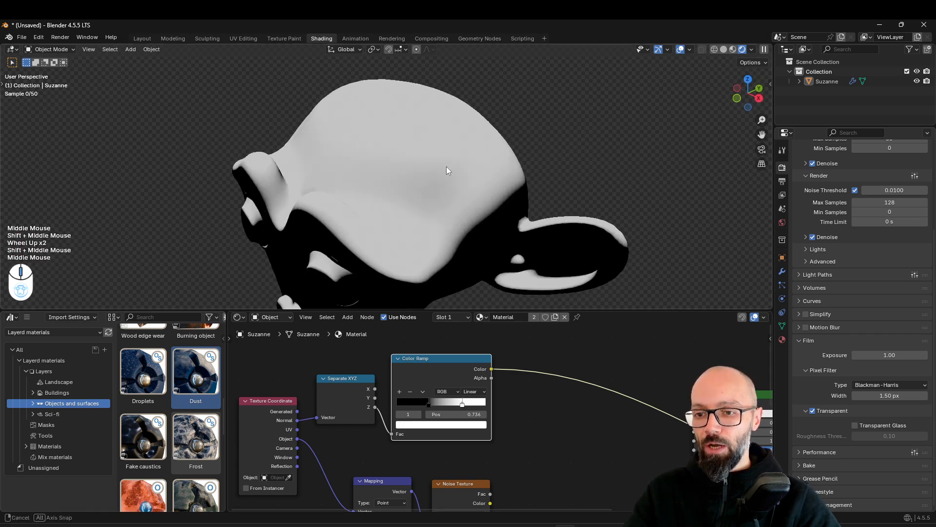
Try the Color Ramp's white stop at position 0.991, check the softer falloff on the head, and set the stop to 0.677
{"action": "left_click_drag", "start_coordinate": [462, 404], "coordinate": [505, 398]}
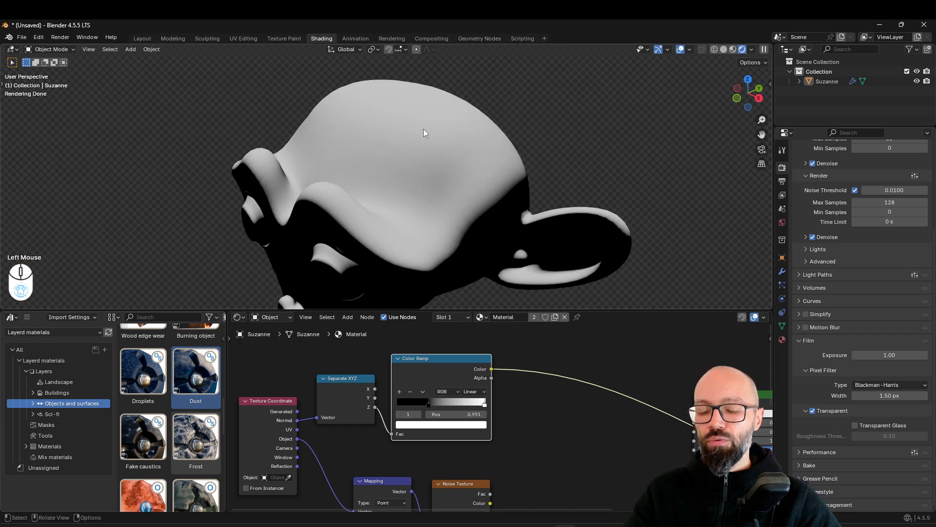
{"action": "middle_click_drag", "start_coordinate": [464, 210], "coordinate": [468, 191]}
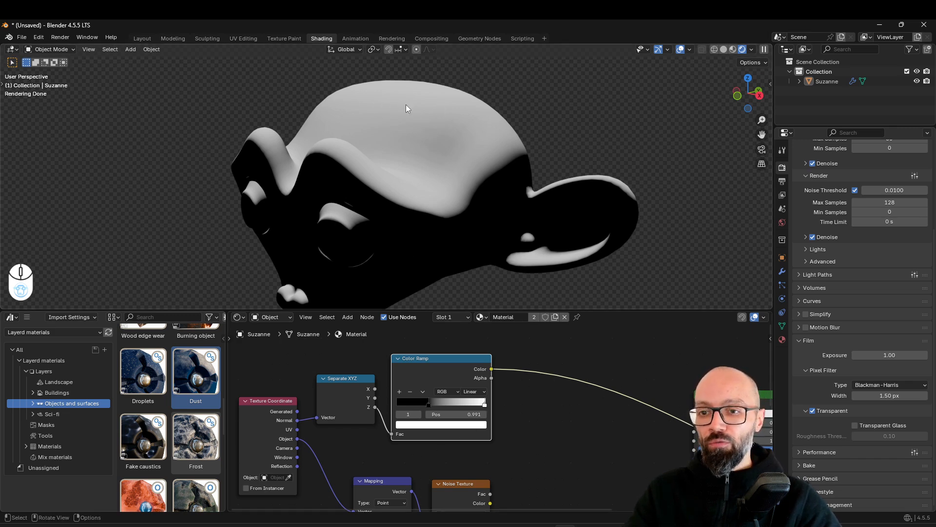
{"action": "left_click_drag", "start_coordinate": [485, 401], "coordinate": [457, 404]}
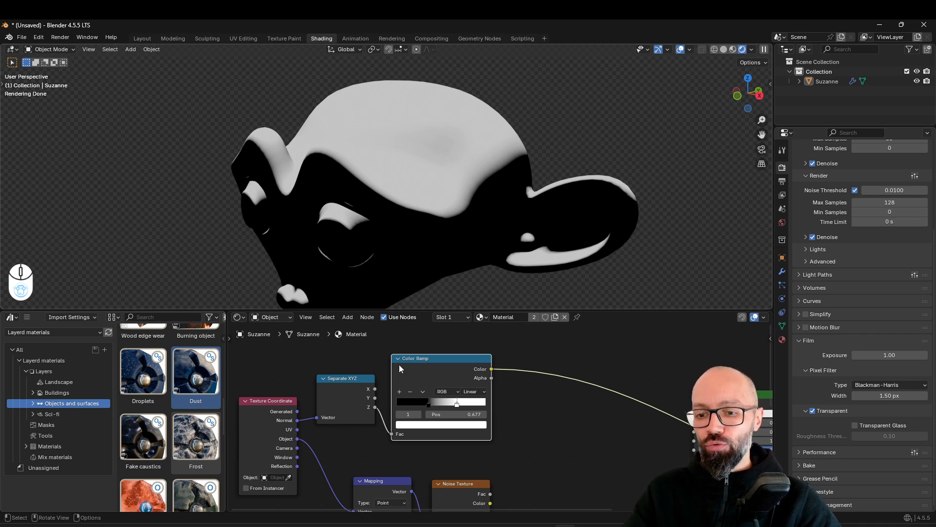
Set the Color Ramp's interpolation to B-Spline, and move its white stop to position 0.700 and its black stop to 0.514
{"action": "left_click", "coordinate": [478, 390]}
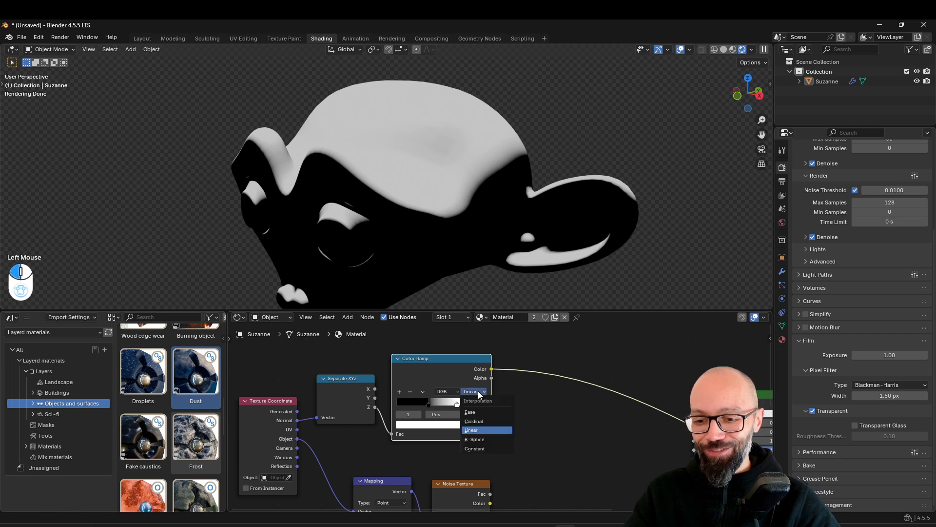
{"action": "left_click", "coordinate": [479, 441]}
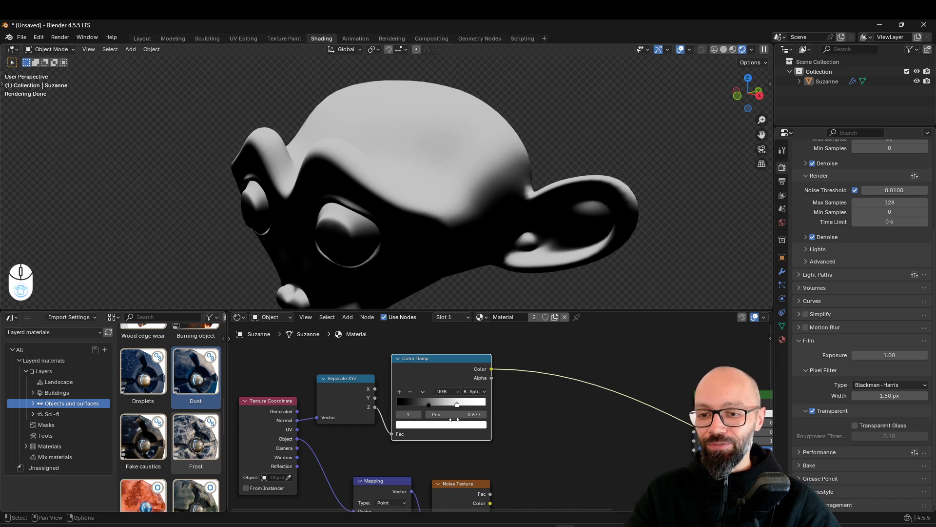
{"action": "left_click_drag", "start_coordinate": [423, 402], "coordinate": [465, 408]}
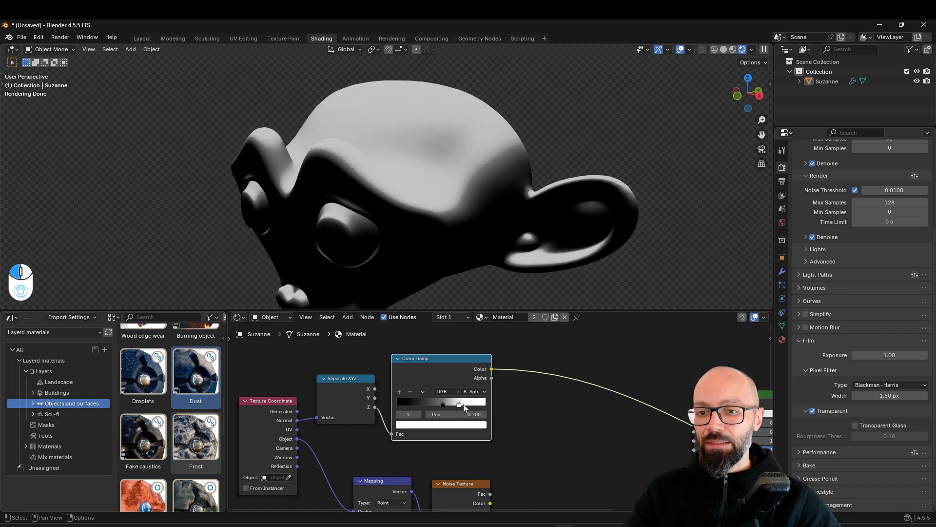
{"action": "mouse_move", "coordinate": [439, 405]}
{"action": "left_mouse_down"}
{"action": "mouse_move", "coordinate": [429, 403]}
{"action": "mouse_move", "coordinate": [445, 401]}
{"action": "left_mouse_up"}
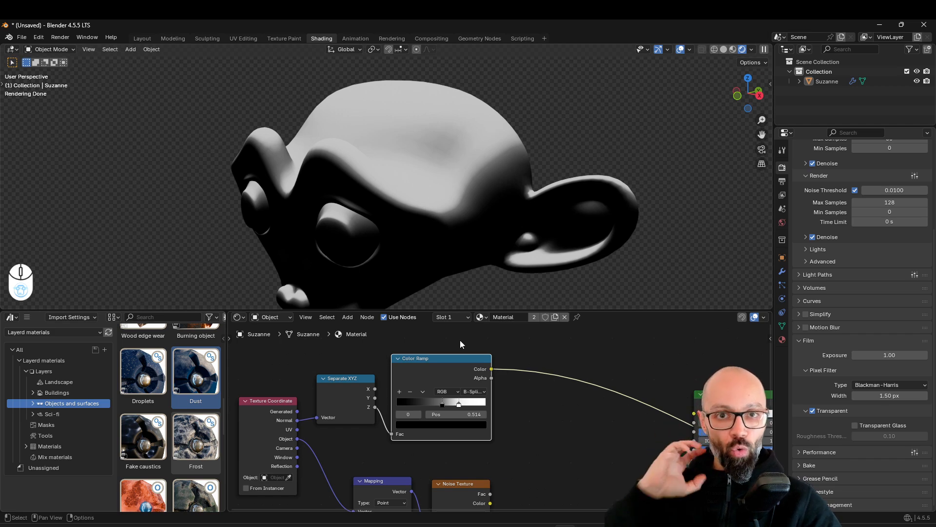
Highlight the Separate XYZ and Color Ramp nodes, and examine the softened upward-facing mask on the whole head
{"action": "left_click_drag", "start_coordinate": [556, 379], "coordinate": [326, 424]}
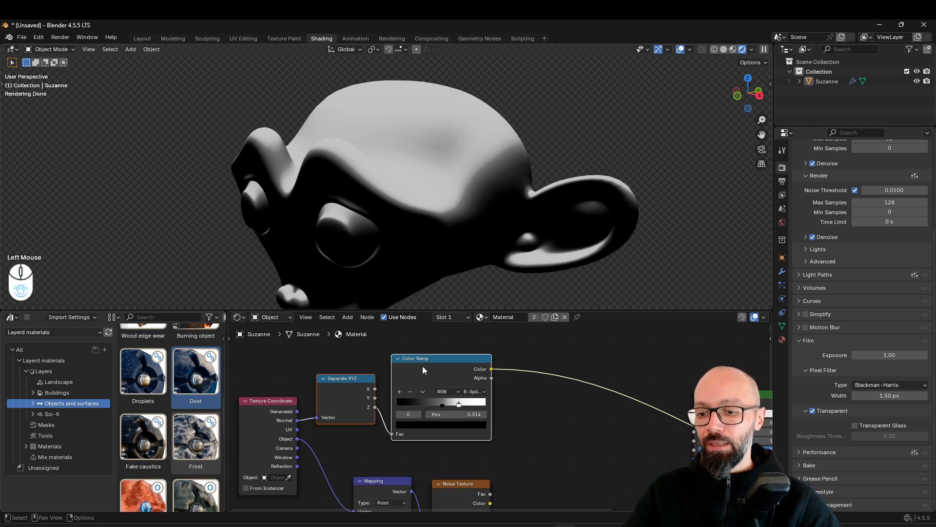
{"action": "scroll", "coordinate": [441, 408], "scroll_direction": "down", "scroll_amount": 2}
{"action": "middle_click_drag", "start_coordinate": [513, 485], "coordinate": [443, 444]}
{"action": "scroll", "coordinate": [420, 138], "scroll_direction": "down", "scroll_amount": 2}
{"action": "middle_click_drag", "start_coordinate": [420, 137], "coordinate": [508, 230]}
{"action": "middle_click_drag", "start_coordinate": [452, 195], "coordinate": [400, 171]}
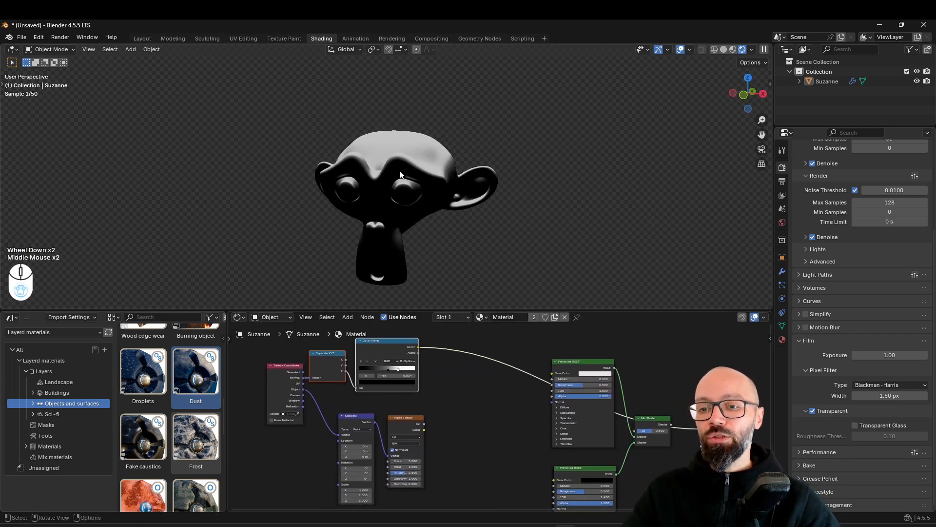
{"action": "middle_click_drag", "start_coordinate": [533, 256], "coordinate": [424, 184]}
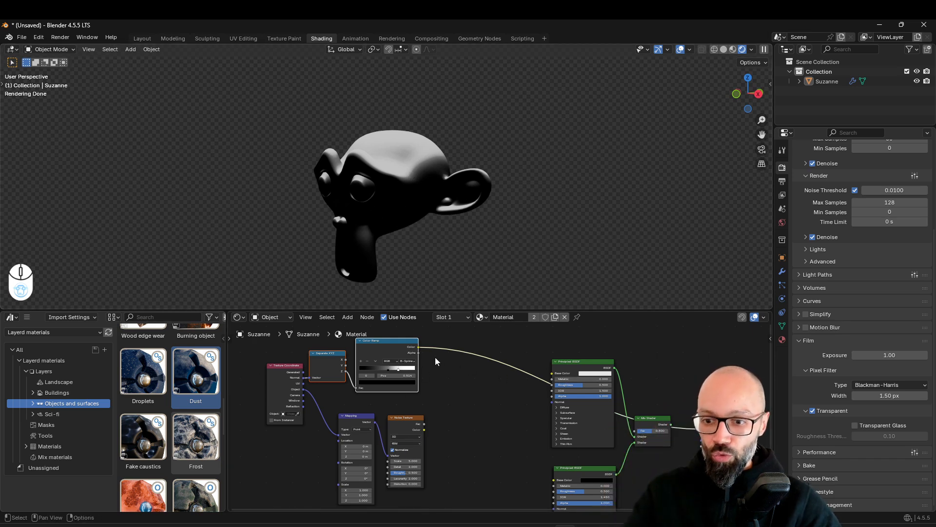
Connect the Color Ramp's Color output to the Mix Shader's factor, and the Mix Shader to the Material Output's Surface
{"action": "left_click_drag", "start_coordinate": [653, 418], "coordinate": [655, 428]}
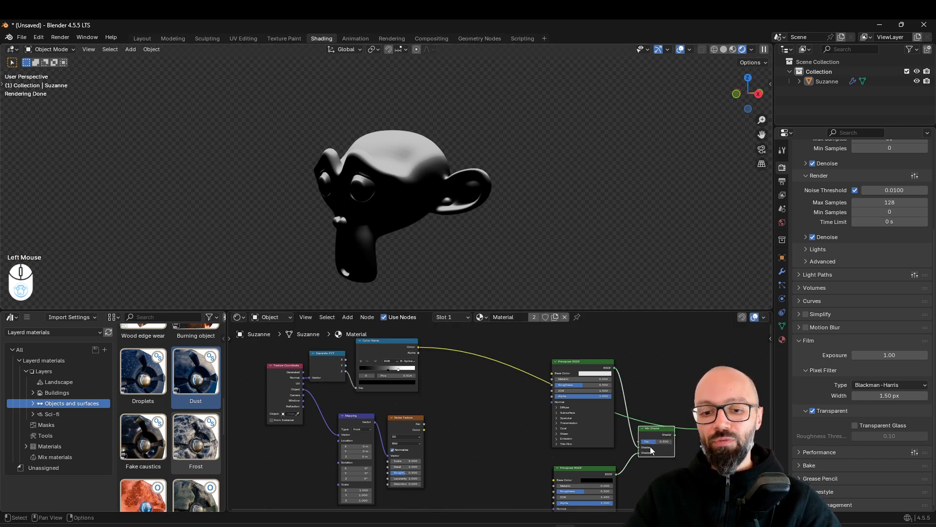
{"action": "left_click", "coordinate": [576, 373]}
{"action": "left_click_drag", "start_coordinate": [576, 373], "coordinate": [576, 370]}
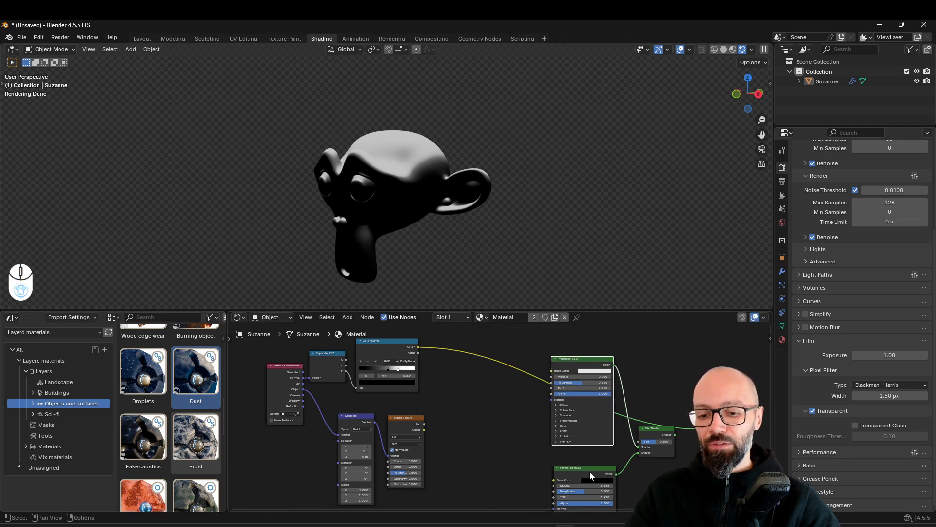
{"action": "left_click_drag", "start_coordinate": [418, 346], "coordinate": [680, 379]}
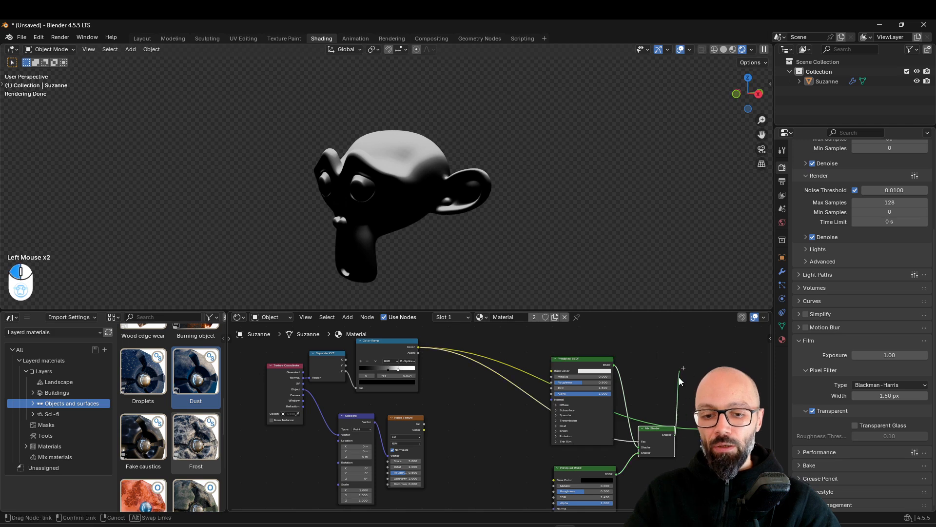
{"action": "left_click_drag", "start_coordinate": [690, 428], "coordinate": [692, 429]}
{"action": "mouse_move", "coordinate": [434, 216]}
{"action": "middle_mouse_down"}
{"action": "mouse_move", "coordinate": [467, 247]}
{"action": "mouse_move", "coordinate": [442, 226]}
{"action": "mouse_move", "coordinate": [437, 199]}
{"action": "middle_mouse_up"}
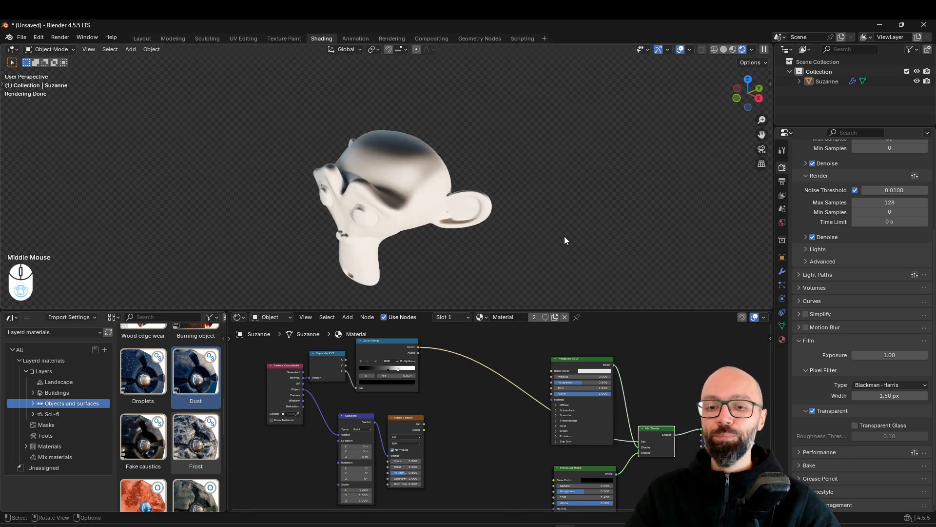
{"action": "scroll", "coordinate": [533, 292], "scroll_direction": "up", "scroll_amount": 2}
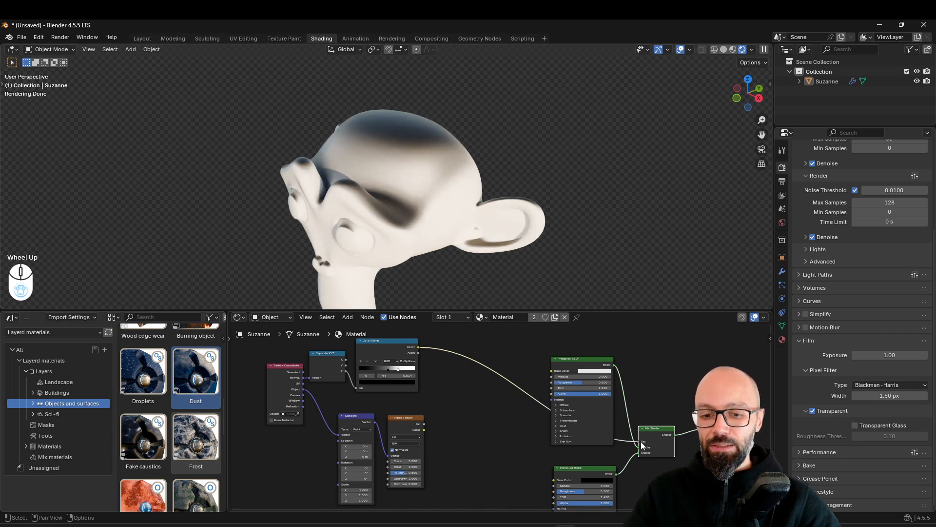
Swap the Mix Shader's two shader inputs so the white shader covers the head's upward-facing areas
{"action": "mouse_move", "coordinate": [638, 453]}
{"action": "left_mouse_down"}
{"action": "mouse_move", "coordinate": [627, 458]}
{"action": "mouse_move", "coordinate": [638, 452]}
{"action": "left_mouse_up"}
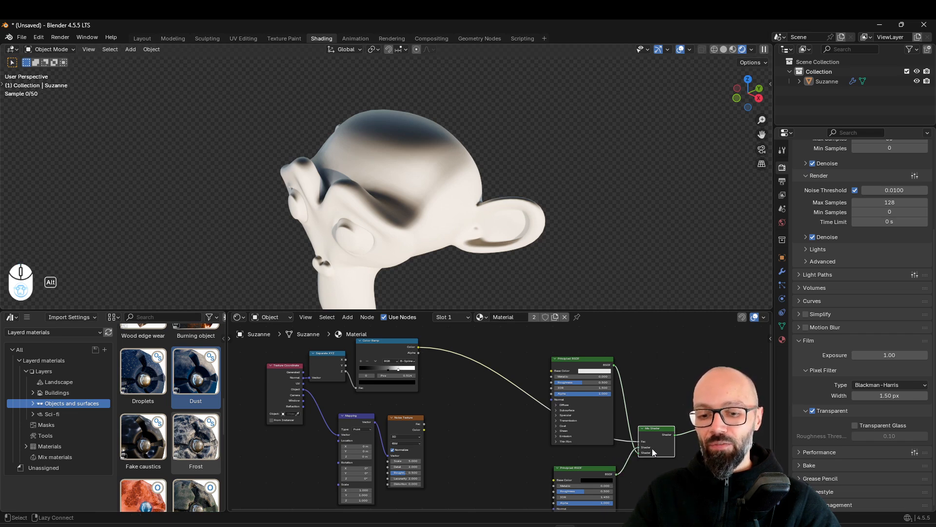
{"action": "scroll", "coordinate": [484, 235], "scroll_direction": "down", "scroll_amount": 3}
{"action": "mouse_move", "coordinate": [483, 235]}
{"action": "middle_mouse_down"}
{"action": "mouse_move", "coordinate": [478, 215]}
{"action": "mouse_move", "coordinate": [493, 230]}
{"action": "middle_mouse_up"}
{"action": "scroll", "coordinate": [453, 176], "scroll_direction": "up", "scroll_amount": 3}
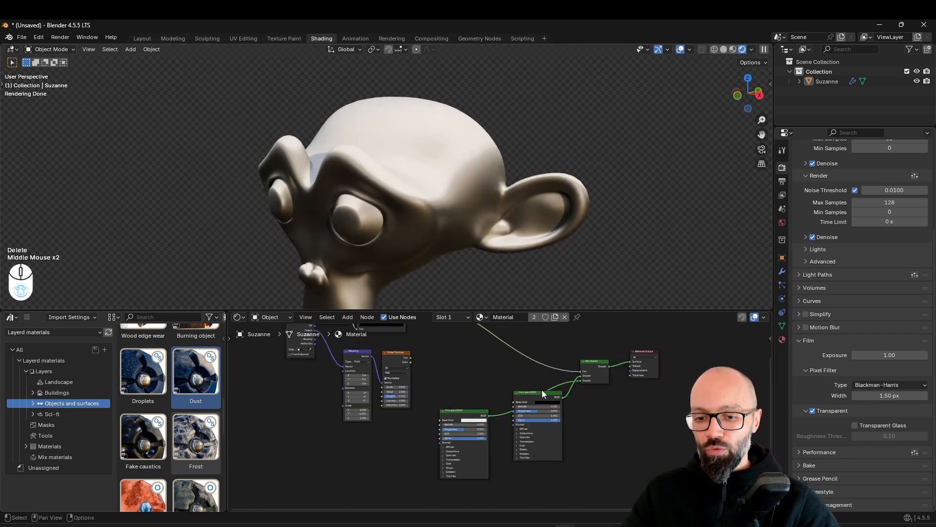
Rearrange the shader nodes with the black Principled BSDF above and the white one below, beside the Mix Shader
{"action": "mouse_move", "coordinate": [542, 391]}
{"action": "left_mouse_down"}
{"action": "mouse_move", "coordinate": [548, 330]}
{"action": "mouse_move", "coordinate": [539, 314]}
{"action": "mouse_move", "coordinate": [540, 376]}
{"action": "left_mouse_up"}
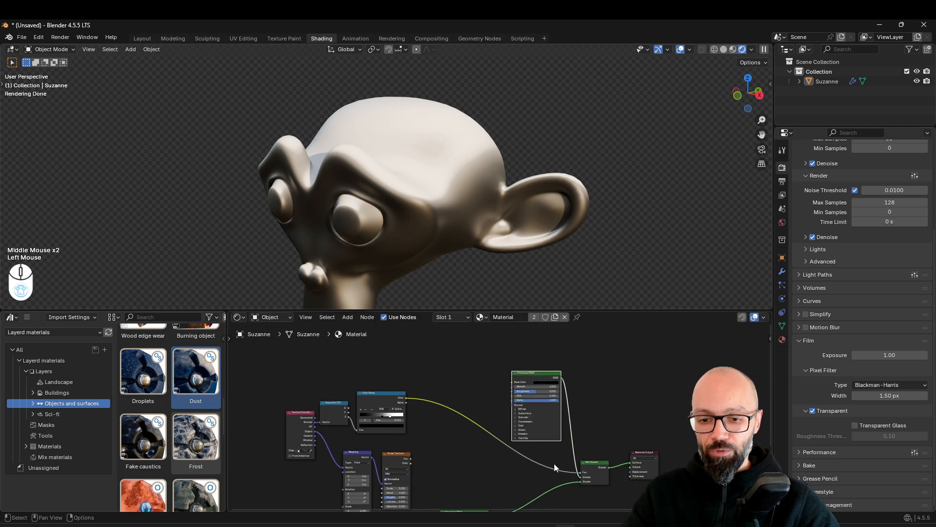
{"action": "middle_click_drag", "start_coordinate": [549, 438], "coordinate": [536, 337]}
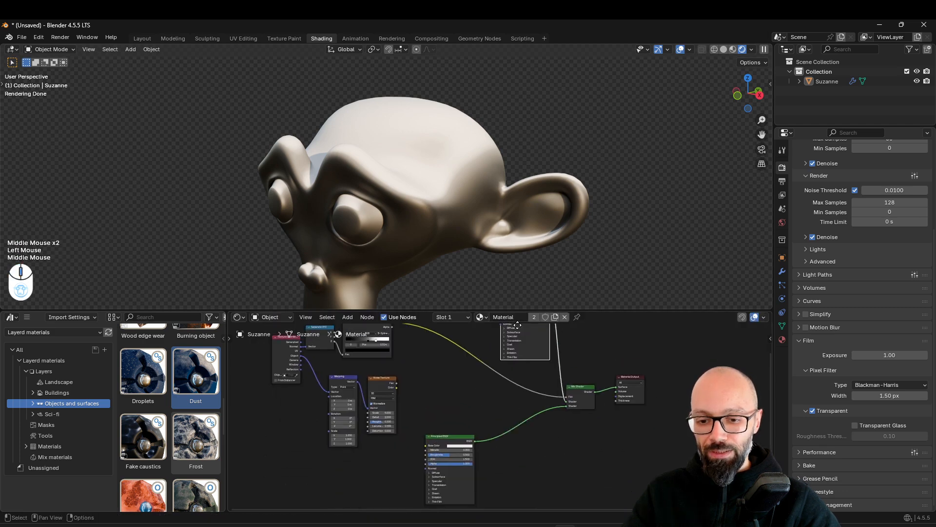
{"action": "left_click_drag", "start_coordinate": [446, 436], "coordinate": [507, 408]}
{"action": "scroll", "coordinate": [505, 415], "scroll_direction": "up", "scroll_amount": 2}
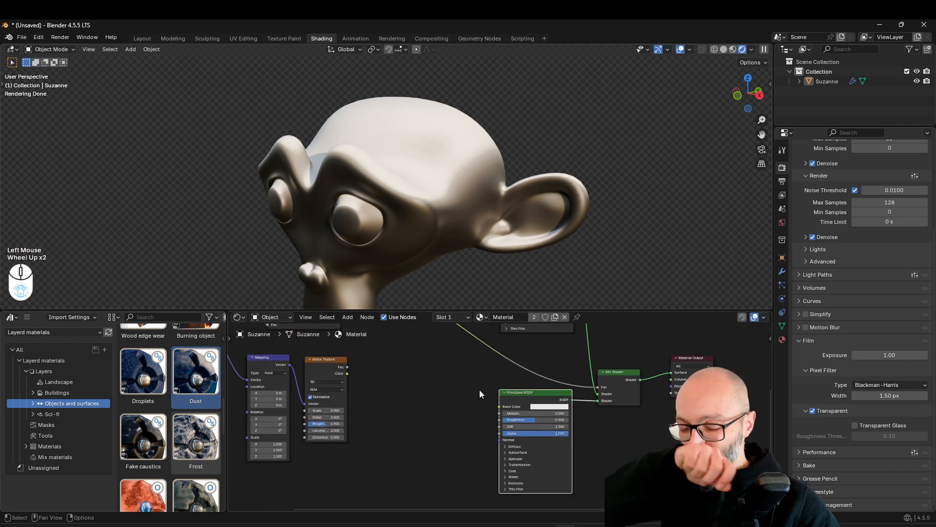
Examine the white layer's coverage on the head and the mask nodes that drive it
{"action": "scroll", "coordinate": [443, 214], "scroll_direction": "down", "scroll_amount": 1}
{"action": "middle_click_drag", "start_coordinate": [440, 189], "coordinate": [499, 297]}
{"action": "scroll", "coordinate": [484, 430], "scroll_direction": "up", "scroll_amount": 1}
{"action": "middle_click_drag", "start_coordinate": [424, 379], "coordinate": [496, 390]}
{"action": "scroll", "coordinate": [496, 419], "scroll_direction": "down", "scroll_amount": 1}
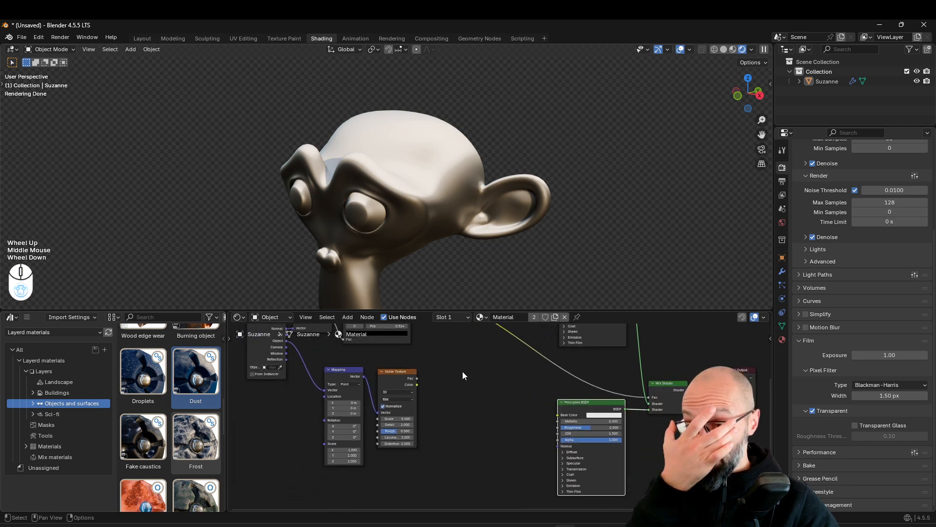
{"action": "middle_click_drag", "start_coordinate": [461, 364], "coordinate": [434, 389]}
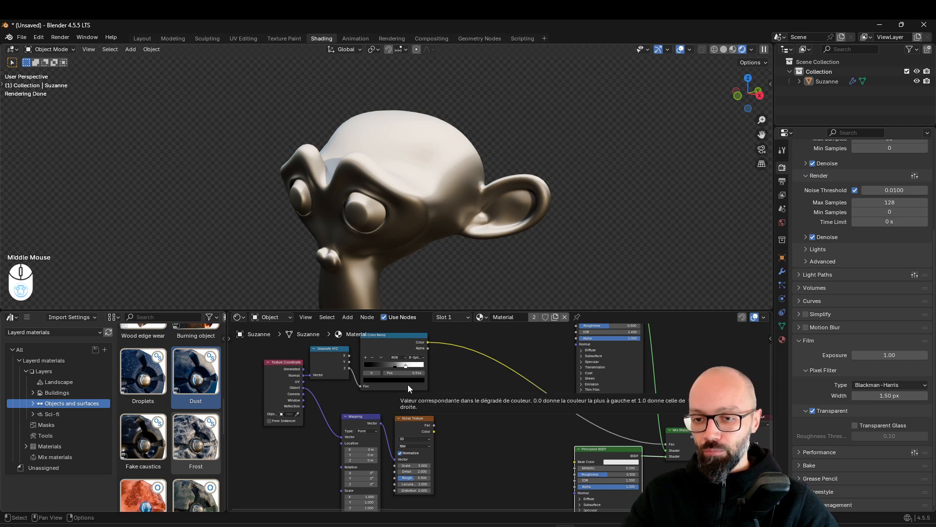
{"action": "scroll", "coordinate": [489, 153], "scroll_direction": "up", "scroll_amount": 2}
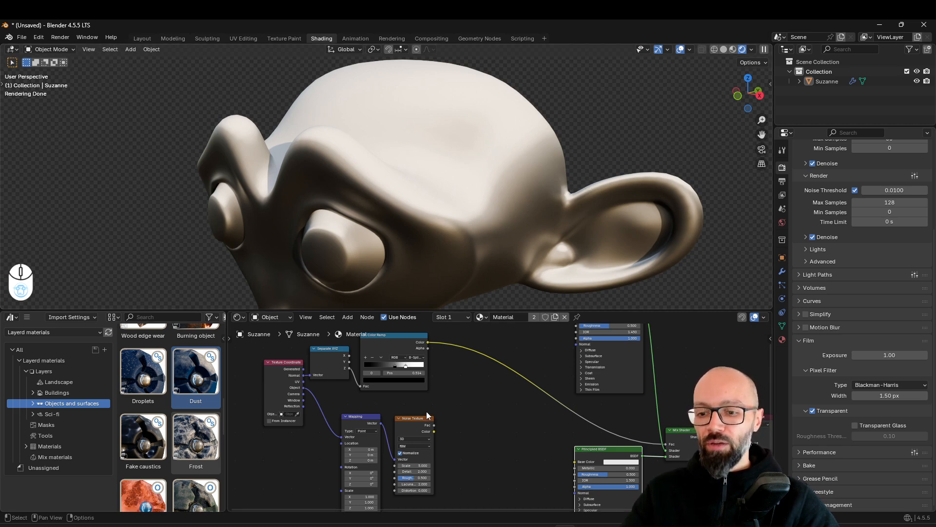
Move the Mapping and Noise Texture nodes together below the normal mask nodes, and reposition the Color Ramp slightly
{"action": "left_click_drag", "start_coordinate": [367, 434], "coordinate": [363, 436]}
{"action": "left_click_drag", "start_coordinate": [360, 424], "coordinate": [344, 431]}
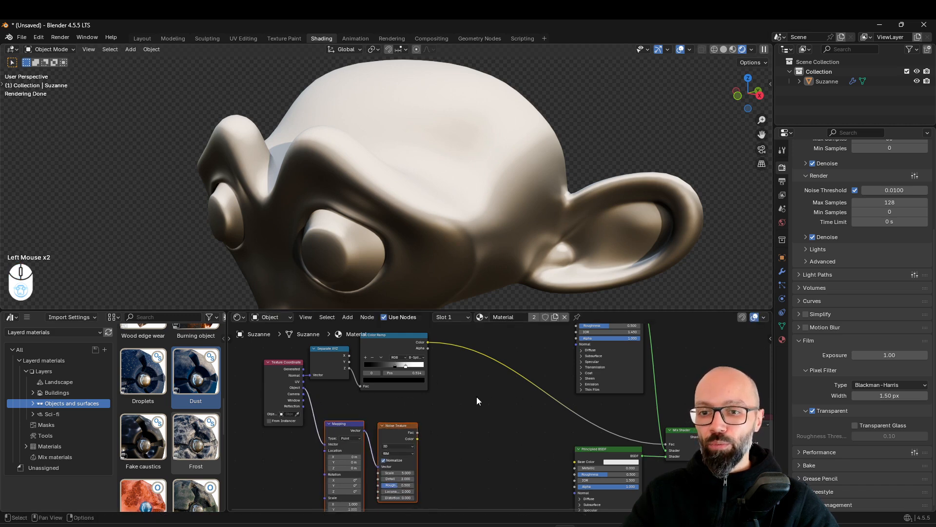
{"action": "left_click_drag", "start_coordinate": [420, 376], "coordinate": [329, 355]}
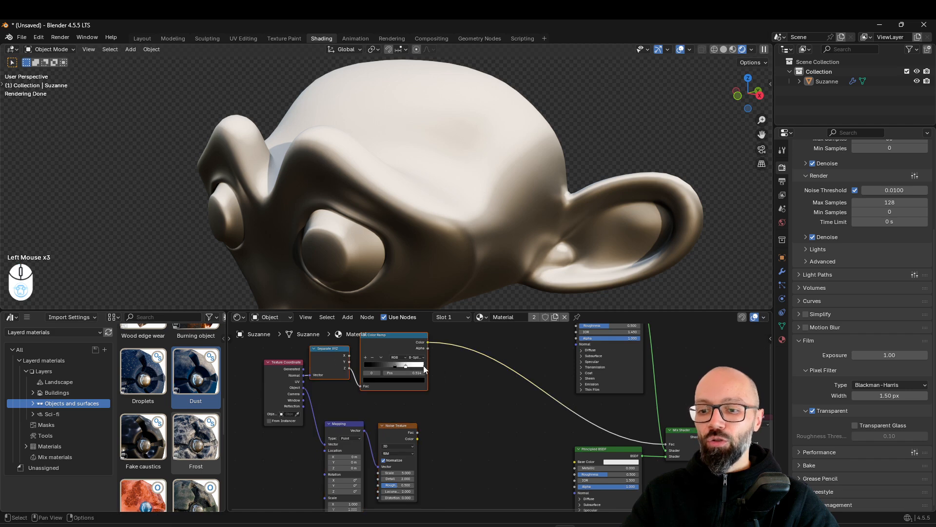
{"action": "left_click", "coordinate": [394, 348]}
{"action": "left_click_drag", "start_coordinate": [394, 349], "coordinate": [390, 354]}
{"action": "middle_click_drag", "start_coordinate": [510, 382], "coordinate": [500, 374]}
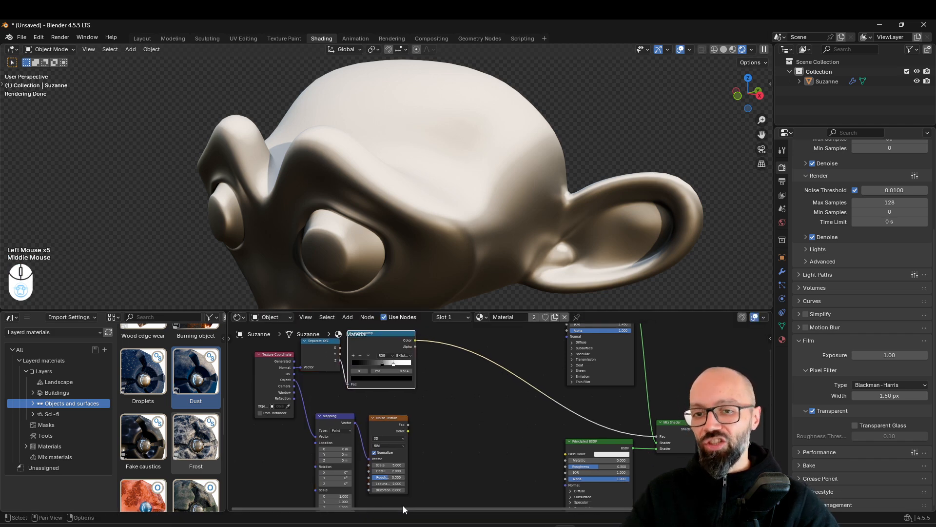
{"action": "middle_click_drag", "start_coordinate": [463, 454], "coordinate": [444, 446]}
{"action": "middle_click_drag", "start_coordinate": [402, 423], "coordinate": [392, 395]}
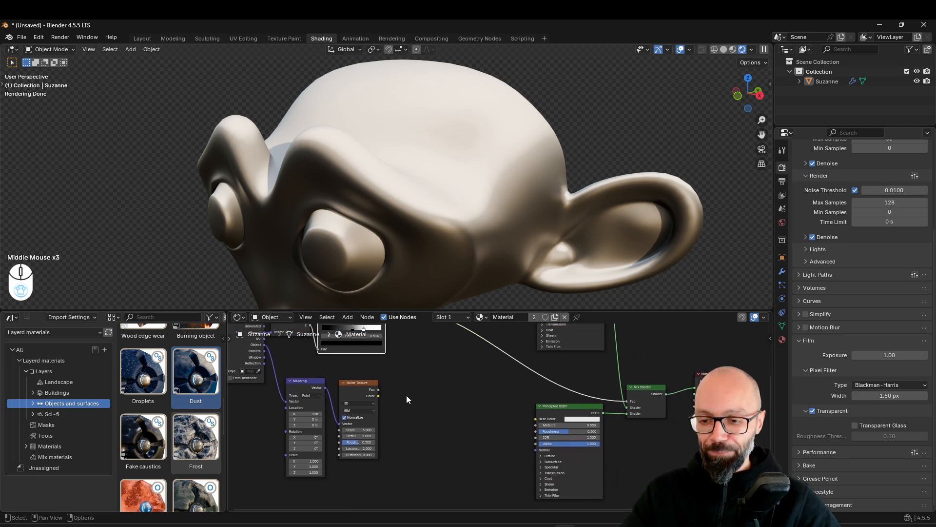
Preview the Noise Texture's Fac output on the head and inspect its pattern
{"action": "left_click", "coordinate": [382, 385]}
{"action": "left_click", "coordinate": [361, 383], "text": "ctrl+shift"}
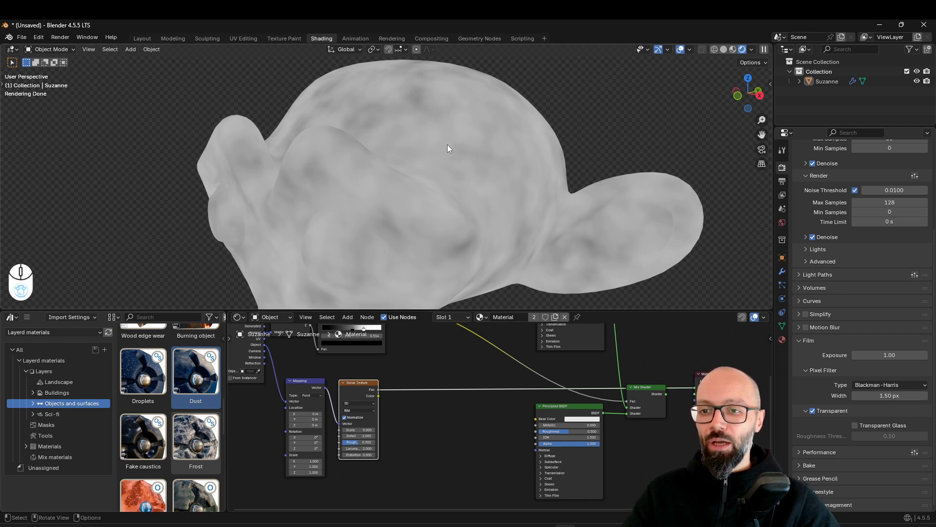
{"action": "scroll", "coordinate": [439, 147], "scroll_direction": "down", "scroll_amount": 2}
{"action": "middle_click_drag", "start_coordinate": [431, 150], "coordinate": [448, 167]}
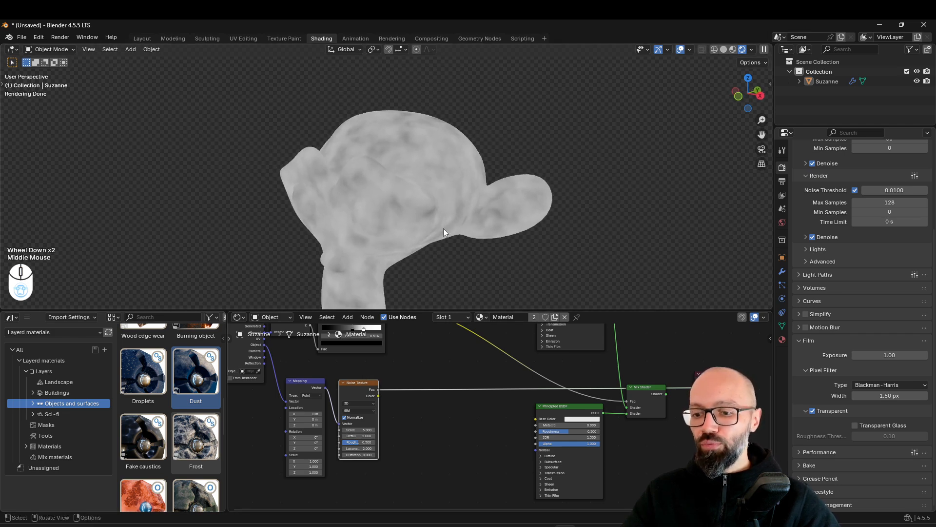
{"action": "scroll", "coordinate": [453, 227], "scroll_direction": "up", "scroll_amount": 2}
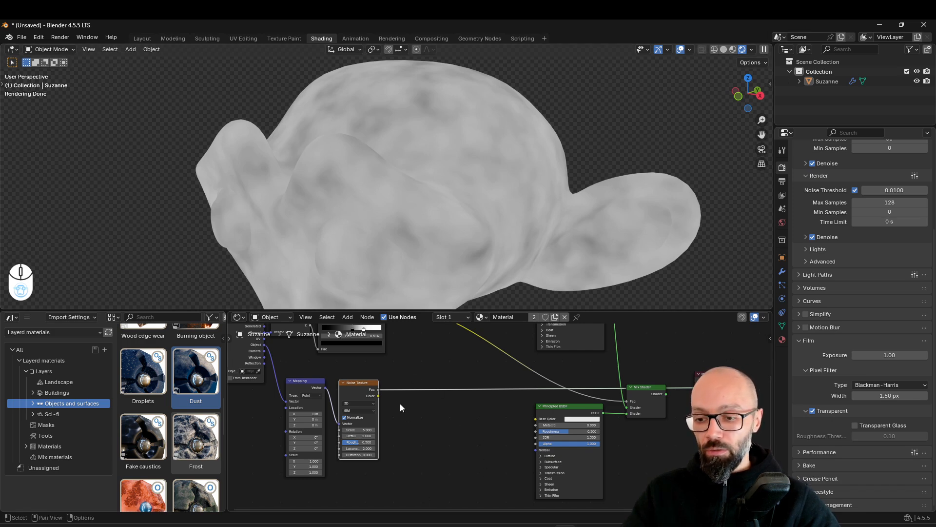
Try a Lacunarity of 8.9 on the Noise Texture and inspect the grain up close
{"action": "scroll", "coordinate": [367, 448], "scroll_direction": "up", "scroll_amount": 2}
{"action": "middle_click_drag", "start_coordinate": [367, 450], "coordinate": [378, 460]}
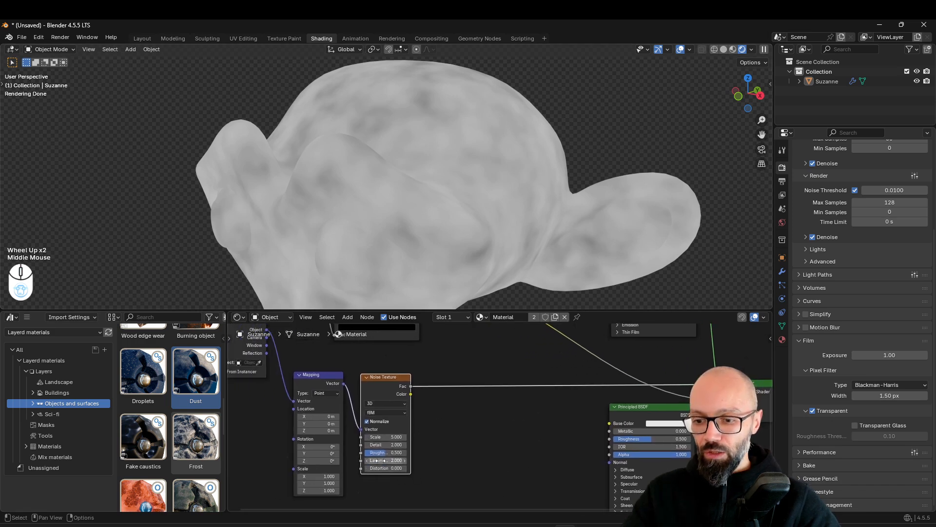
{"action": "left_click_drag", "start_coordinate": [385, 460], "coordinate": [502, 460]}
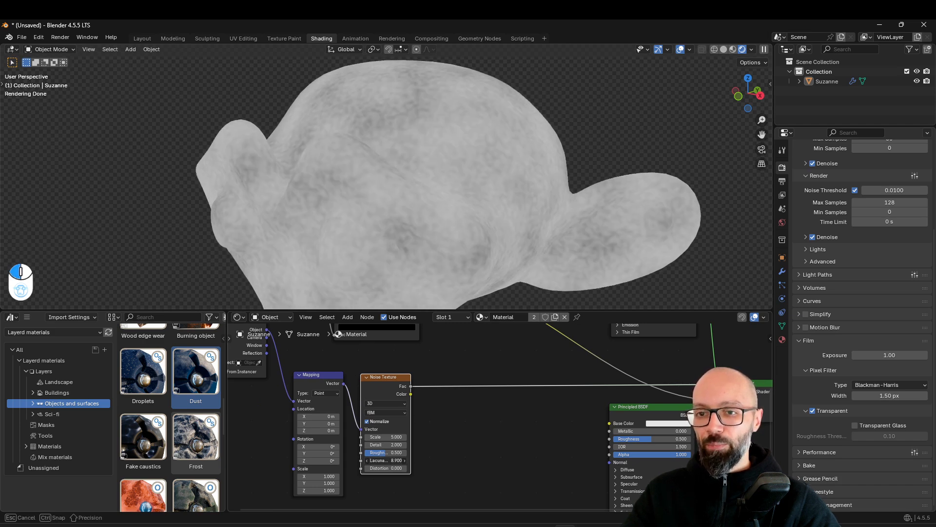
{"action": "scroll", "coordinate": [401, 147], "scroll_direction": "up", "scroll_amount": 1}
{"action": "middle_click_drag", "start_coordinate": [403, 146], "coordinate": [435, 177]}
{"action": "scroll", "coordinate": [441, 158], "scroll_direction": "up", "scroll_amount": 2}
{"action": "scroll", "coordinate": [564, 178], "scroll_direction": "up", "scroll_amount": 4}
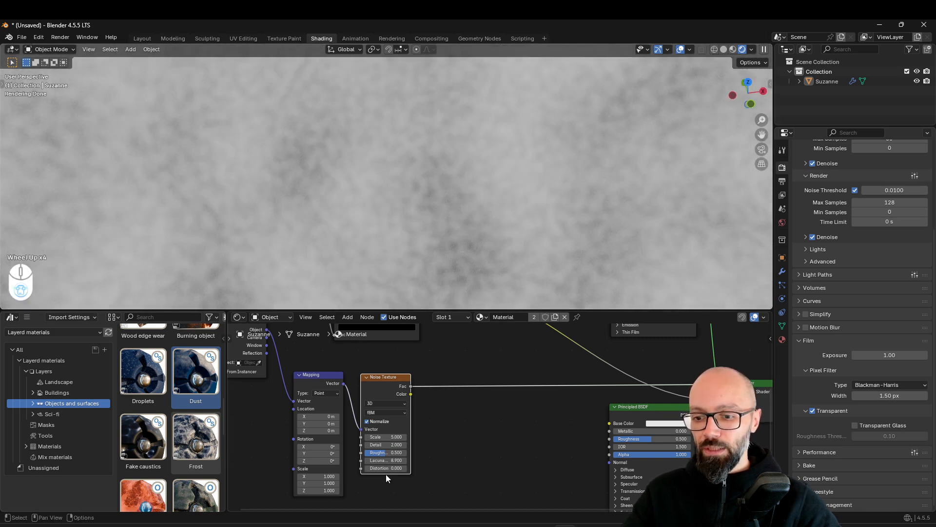
Set the Noise Texture's Lacunarity to 13.1, raise its Detail, and check the finer grain on the head
{"action": "left_click_drag", "start_coordinate": [393, 461], "coordinate": [434, 461]}
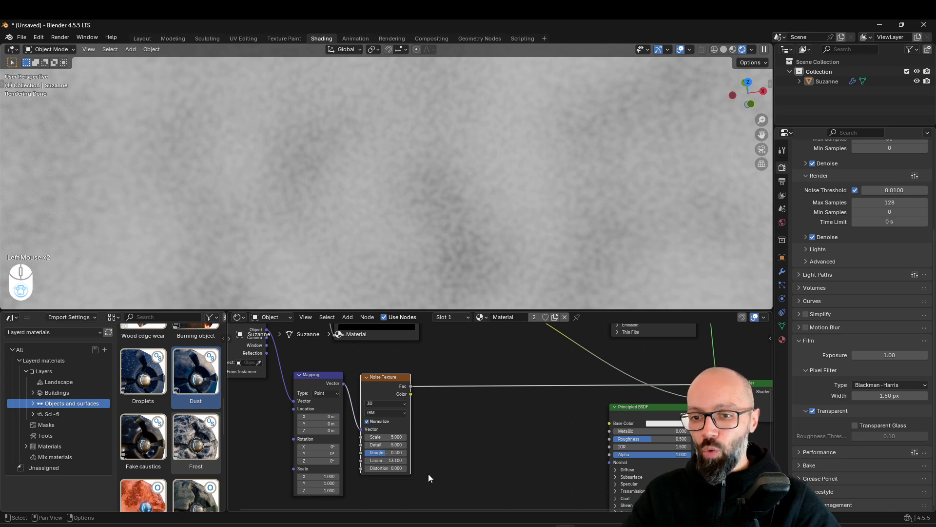
{"action": "scroll", "coordinate": [470, 221], "scroll_direction": "down", "scroll_amount": 1}
{"action": "middle_click_drag", "start_coordinate": [470, 221], "coordinate": [430, 196]}
{"action": "scroll", "coordinate": [439, 195], "scroll_direction": "down", "scroll_amount": 4}
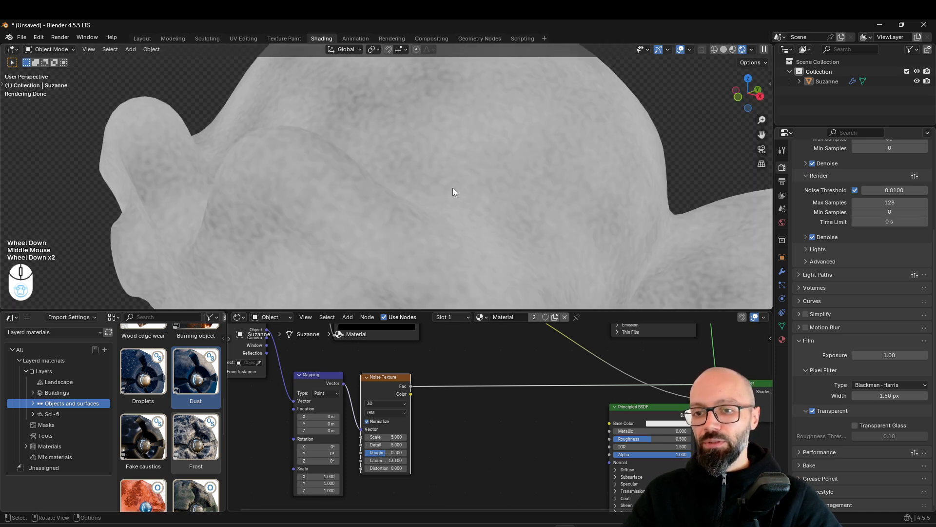
{"action": "scroll", "coordinate": [520, 202], "scroll_direction": "up", "scroll_amount": 2}
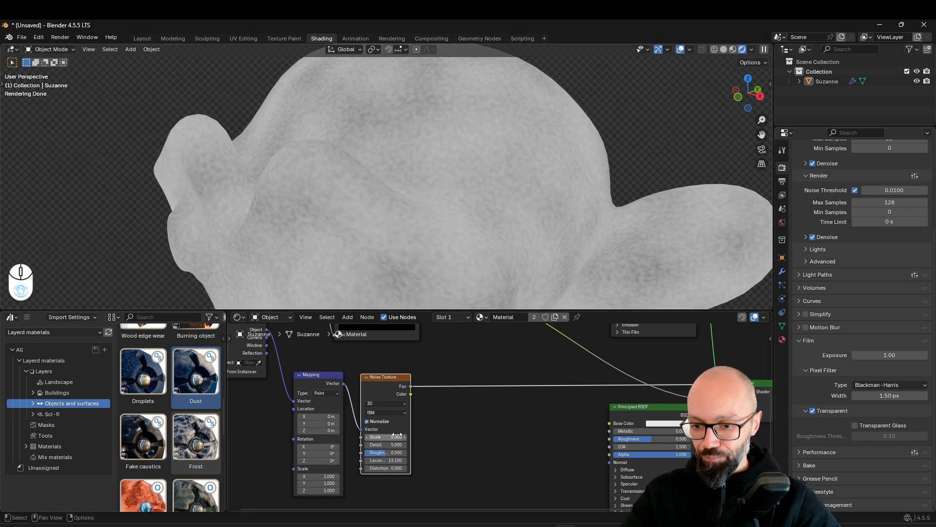
Try a different Scale on the Noise Texture, and set the value back to 5
{"action": "left_click_drag", "start_coordinate": [394, 436], "coordinate": [374, 437]}
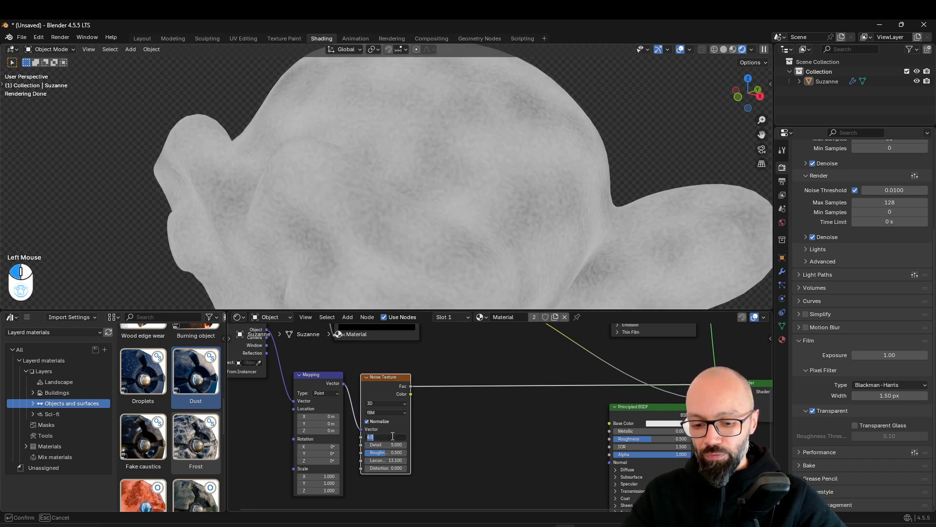
{"action": "type", "text": "5"}
{"action": "key", "text": "Return"}
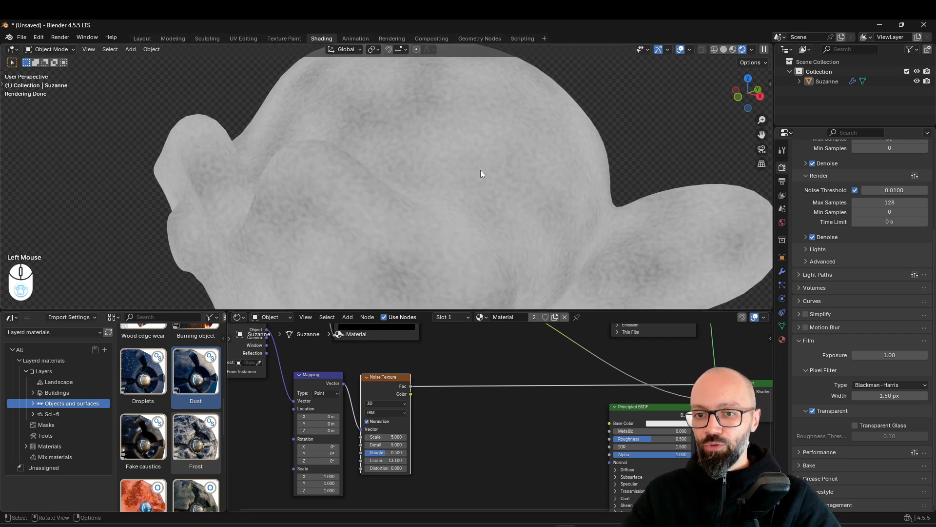
Duplicate the existing Color Ramp node and insert the copy on the Noise Texture's output link
{"action": "scroll", "coordinate": [543, 238], "scroll_direction": "down", "scroll_amount": 1}
{"action": "middle_click_drag", "start_coordinate": [463, 439], "coordinate": [430, 376]}
{"action": "scroll", "coordinate": [453, 419], "scroll_direction": "down", "scroll_amount": 3}
{"action": "left_click", "coordinate": [411, 343]}
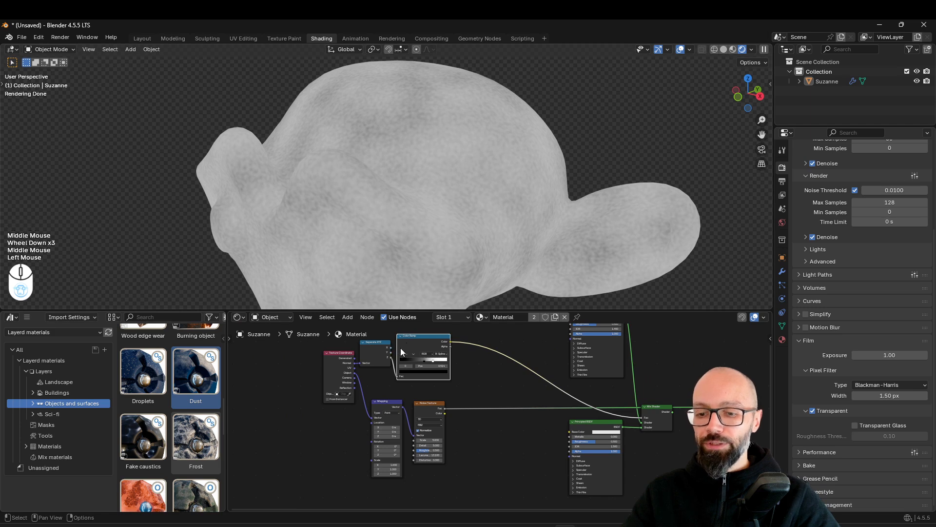
{"action": "key", "text": "shift+d"}
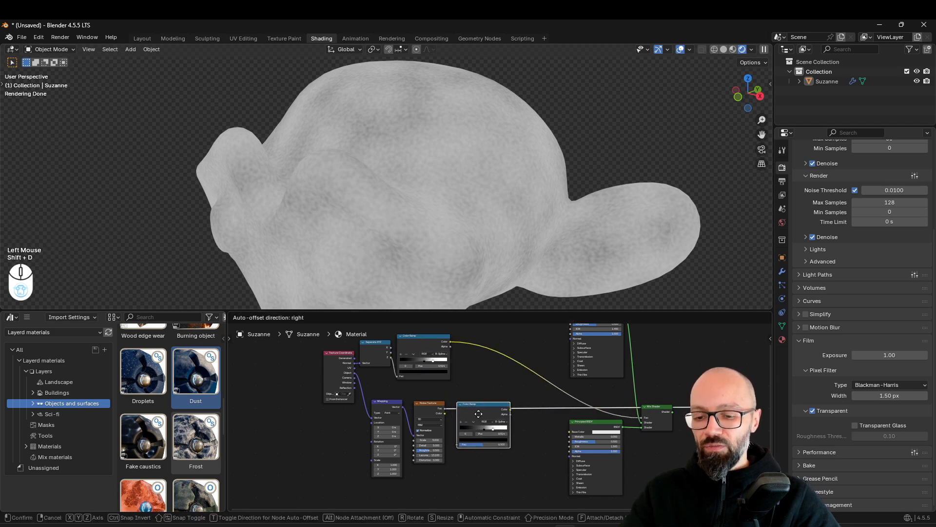
{"action": "left_click", "coordinate": [479, 415]}
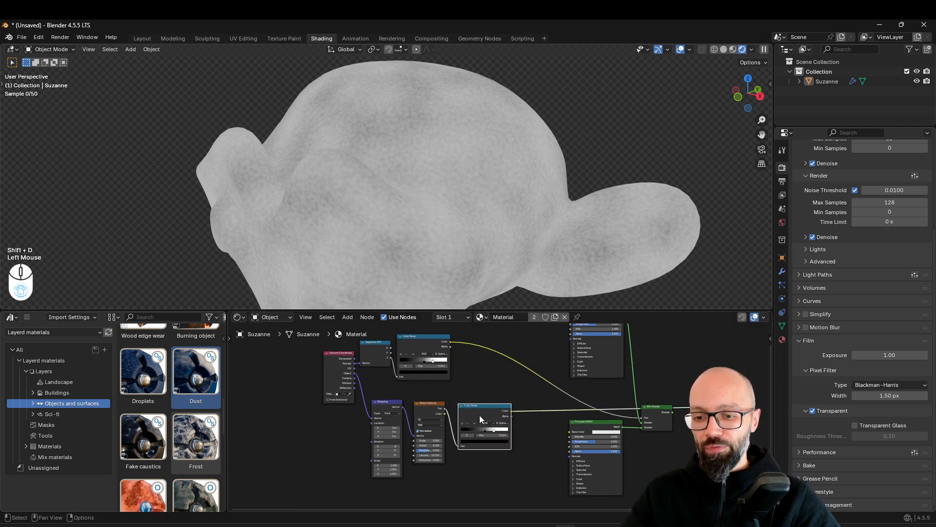
Reset the duplicated Color Ramp to its defaults and move its black stop to position 0.359
{"action": "scroll", "coordinate": [496, 416], "scroll_direction": "up", "scroll_amount": 4}
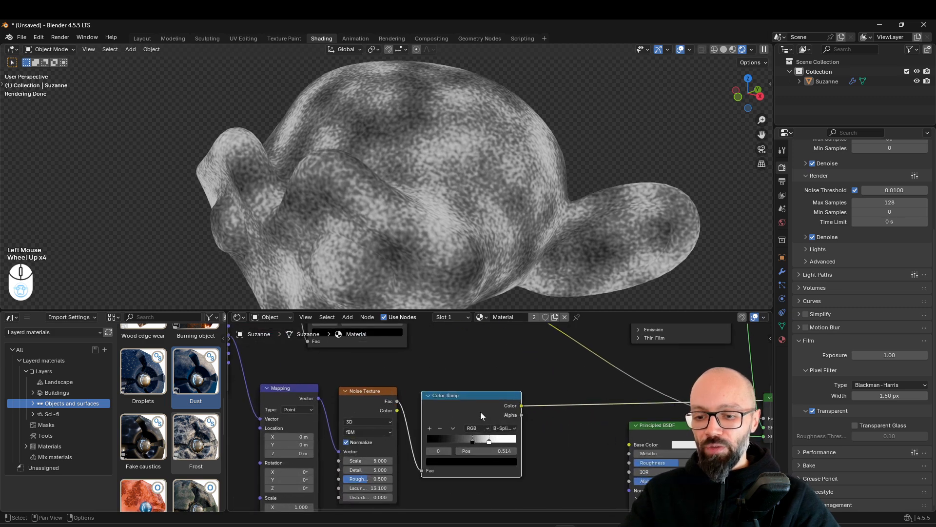
{"action": "key", "text": "BackSpace"}
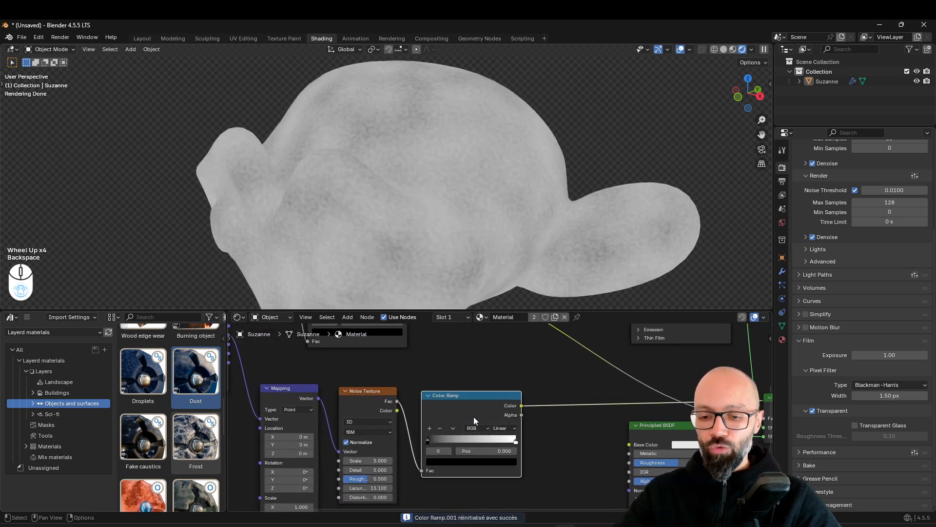
{"action": "left_click_drag", "start_coordinate": [439, 440], "coordinate": [471, 446]}
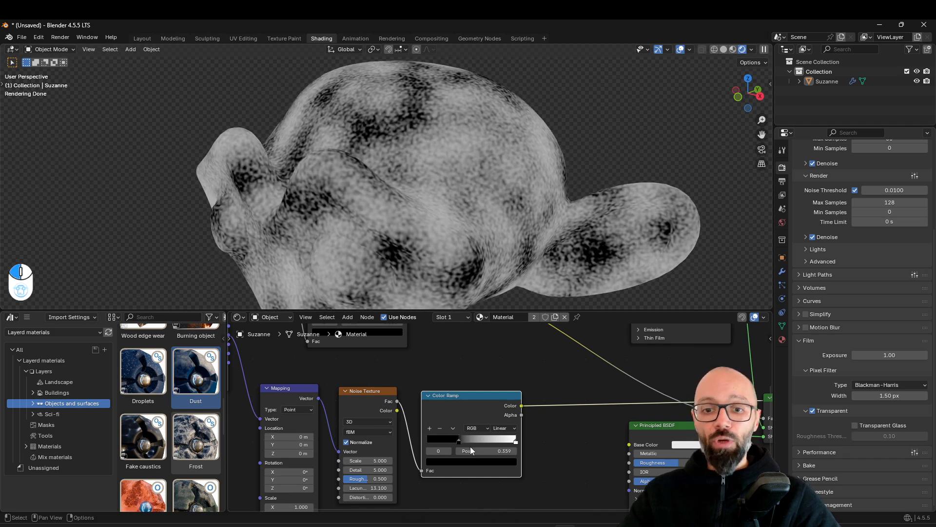
Examine the contrasted noise pattern on the head up close and from several angles
{"action": "middle_click_drag", "start_coordinate": [464, 266], "coordinate": [455, 215]}
{"action": "scroll", "coordinate": [543, 162], "scroll_direction": "up", "scroll_amount": 3}
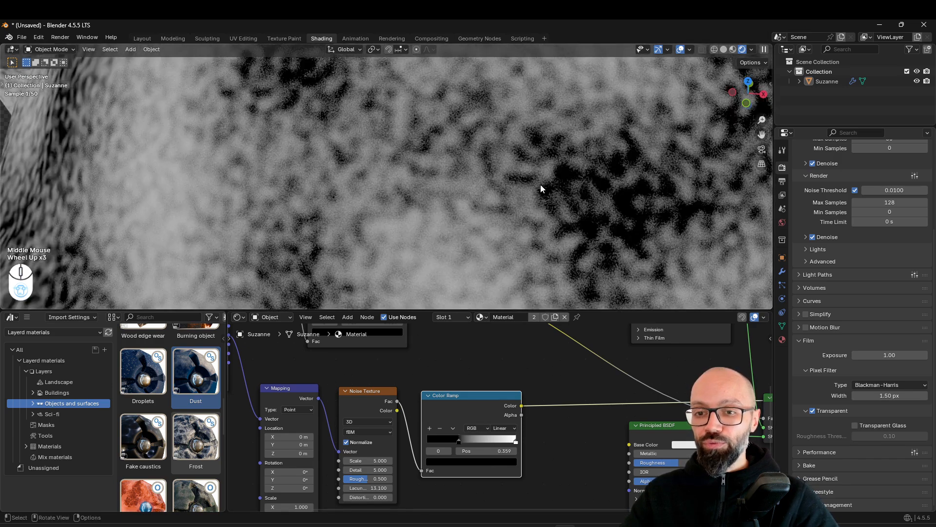
{"action": "scroll", "coordinate": [540, 185], "scroll_direction": "up", "scroll_amount": 1}
{"action": "middle_click_drag", "start_coordinate": [607, 220], "coordinate": [524, 150]}
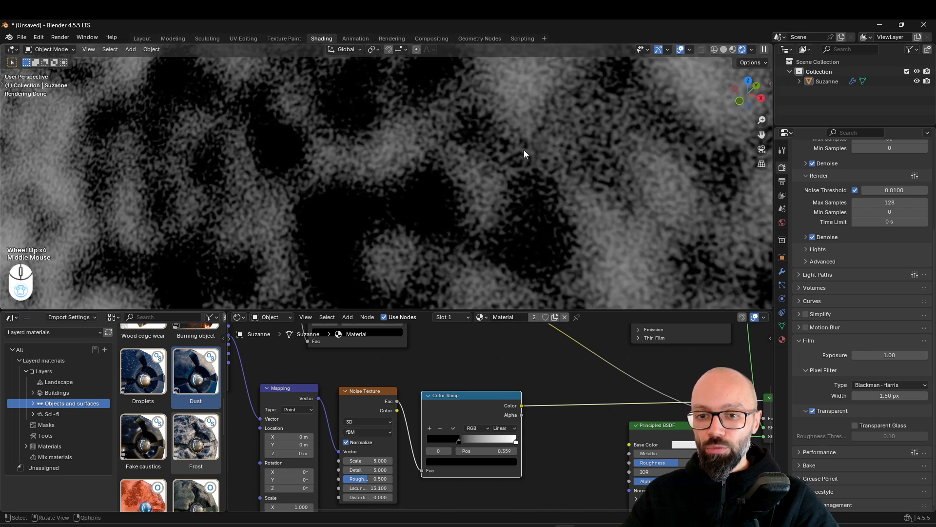
{"action": "scroll", "coordinate": [455, 187], "scroll_direction": "down", "scroll_amount": 4}
{"action": "scroll", "coordinate": [457, 185], "scroll_direction": "up", "scroll_amount": 1}
{"action": "middle_click_drag", "start_coordinate": [457, 185], "coordinate": [481, 182]}
{"action": "scroll", "coordinate": [561, 455], "scroll_direction": "down", "scroll_amount": 4}
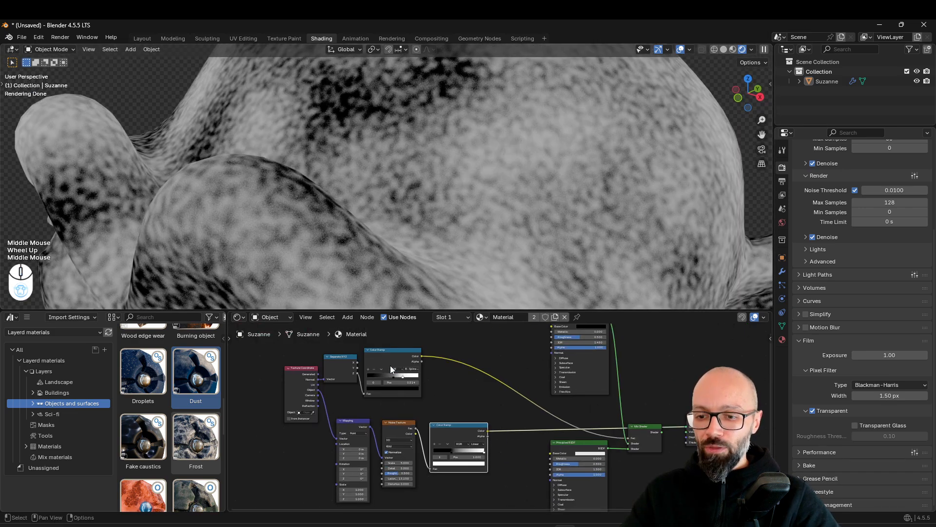
Preview the normal-based Color Ramp, the noise Color Ramp and the Mix Shader on the head in turn
{"action": "left_click", "coordinate": [389, 358], "text": "ctrl+shift"}
{"action": "scroll", "coordinate": [446, 211], "scroll_direction": "down", "scroll_amount": 3}
{"action": "middle_click_drag", "start_coordinate": [446, 210], "coordinate": [456, 232]}
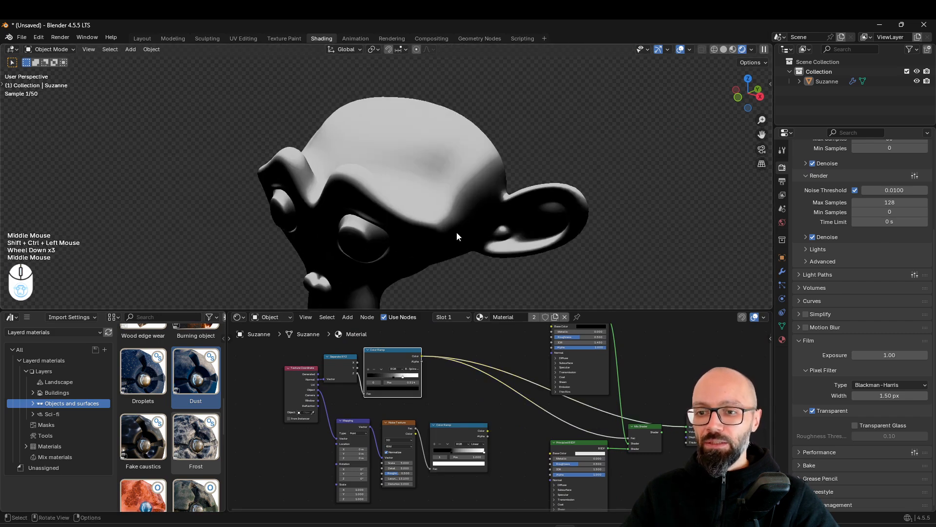
{"action": "left_click", "coordinate": [459, 437], "text": "ctrl+shift"}
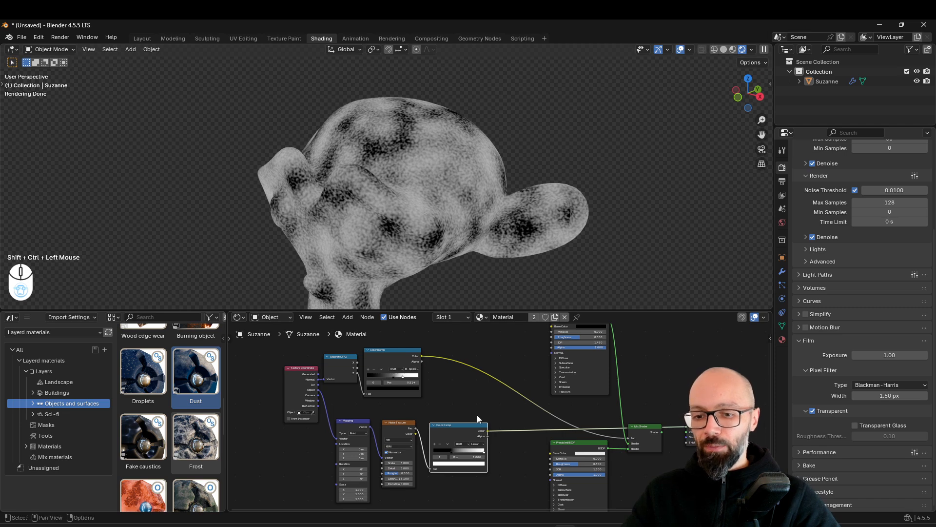
{"action": "left_click", "coordinate": [640, 432], "text": "ctrl+shift"}
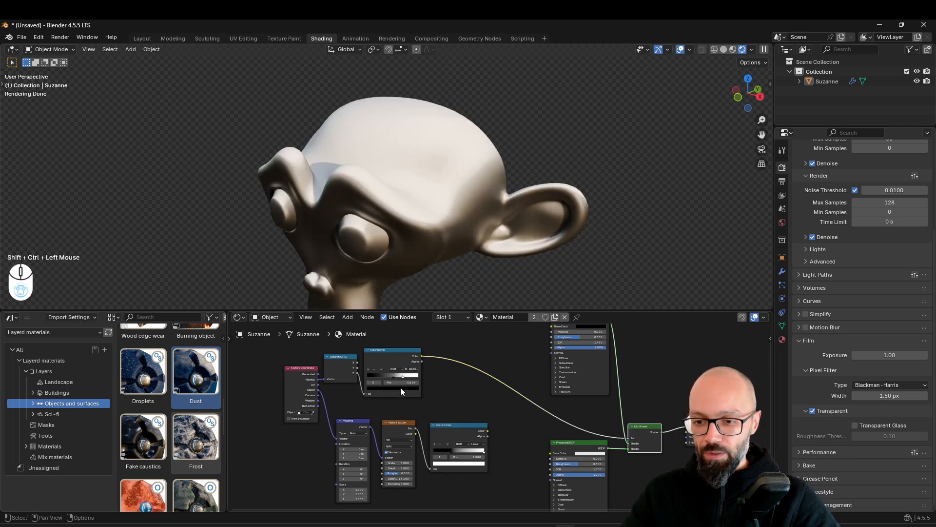
Combine the two Color Ramps with a Mix Color node feeding the Mix Shader's Fac, and expand and reposition that node
{"action": "mouse_move", "coordinate": [403, 355]}
{"action": "right_mouse_down", "text": "ctrl+shift"}
{"action": "mouse_move", "coordinate": [431, 350]}
{"action": "mouse_move", "coordinate": [460, 433]}
{"action": "right_mouse_up", "text": "ctrl+shift"}
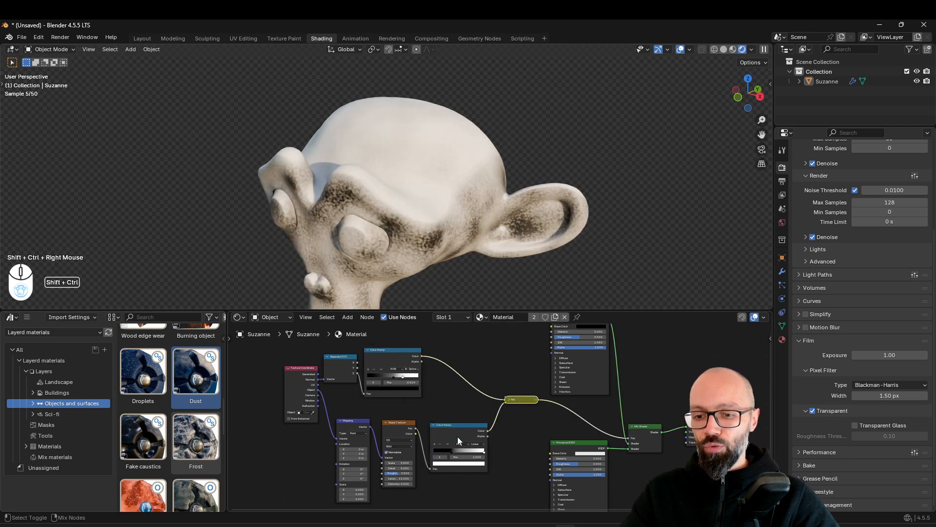
{"action": "scroll", "coordinate": [507, 390], "scroll_direction": "up", "scroll_amount": 2}
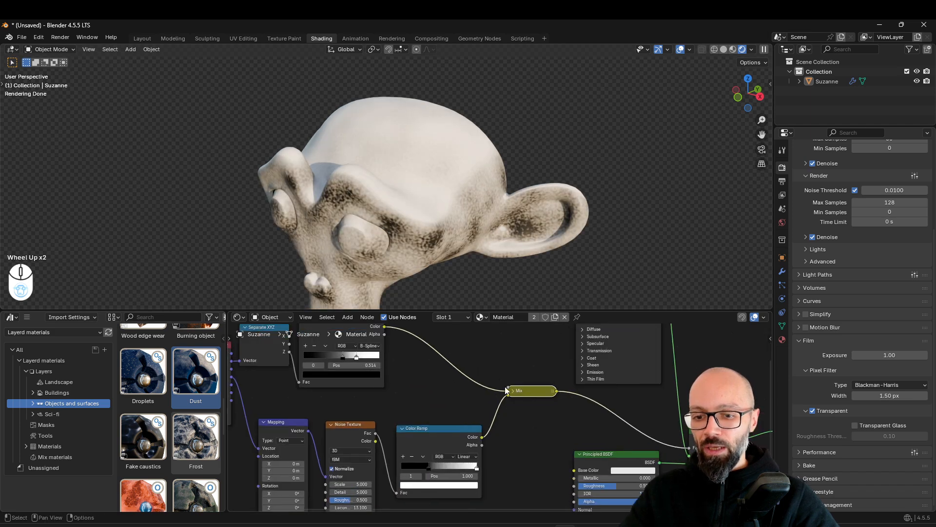
{"action": "left_click", "coordinate": [512, 392]}
{"action": "left_click_drag", "start_coordinate": [521, 394], "coordinate": [506, 370]}
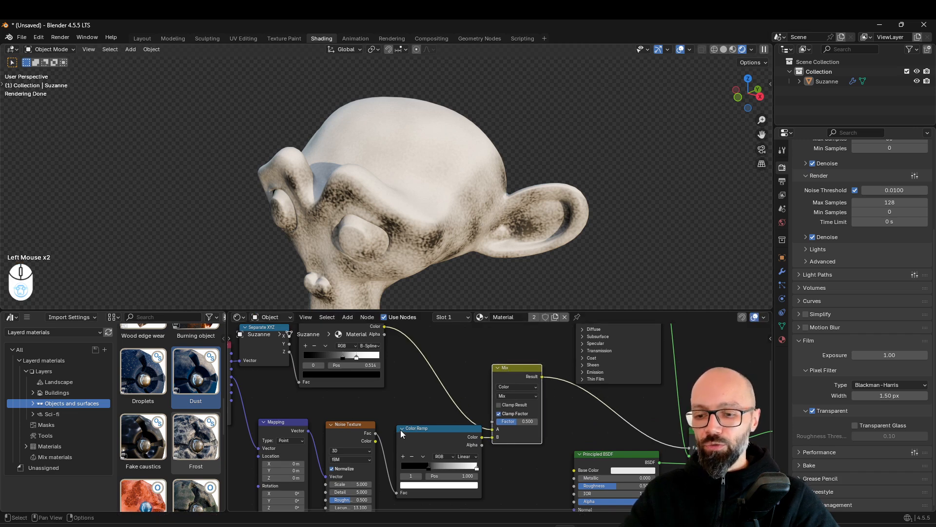
Shift the Mapping, Noise Texture and Color Ramp branch away from the Mix node and respace the Texture Coordinate node
{"action": "scroll", "coordinate": [426, 415], "scroll_direction": "down", "scroll_amount": 2}
{"action": "left_click_drag", "start_coordinate": [428, 414], "coordinate": [356, 450]}
{"action": "left_click_drag", "start_coordinate": [447, 430], "coordinate": [433, 431]}
{"action": "left_click", "coordinate": [433, 430]}
{"action": "left_click_drag", "start_coordinate": [286, 374], "coordinate": [258, 374]}
{"action": "middle_click_drag", "start_coordinate": [447, 398], "coordinate": [388, 407]}
{"action": "scroll", "coordinate": [353, 389], "scroll_direction": "up", "scroll_amount": 2}
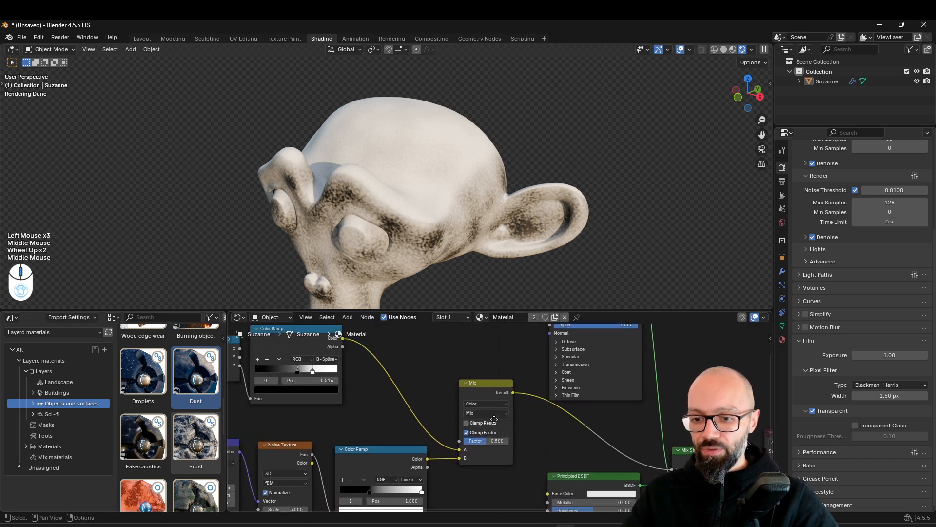
Set the Mix node's blending mode to Linear Light and inspect the layered result on the head
{"action": "middle_click_drag", "start_coordinate": [455, 305], "coordinate": [483, 235]}
{"action": "scroll", "coordinate": [485, 238], "scroll_direction": "down", "scroll_amount": 1}
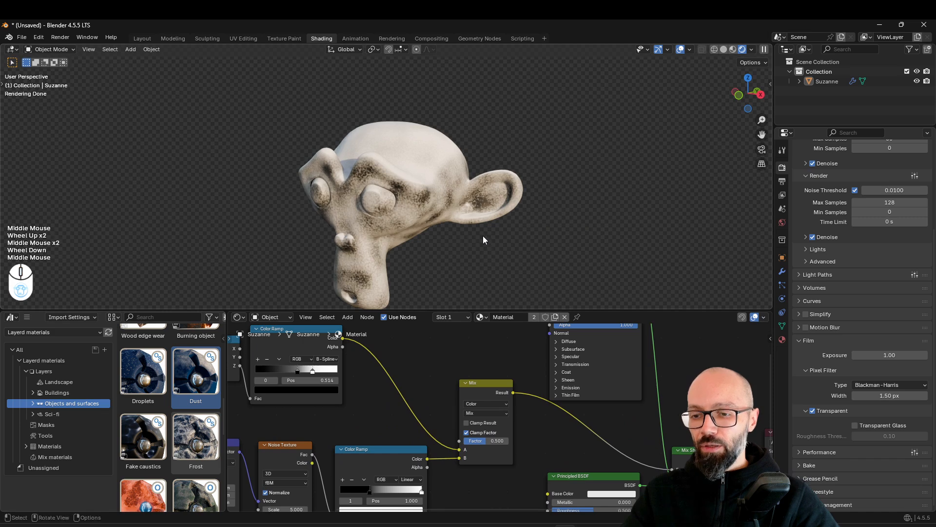
{"action": "scroll", "coordinate": [482, 408], "scroll_direction": "up", "scroll_amount": 3}
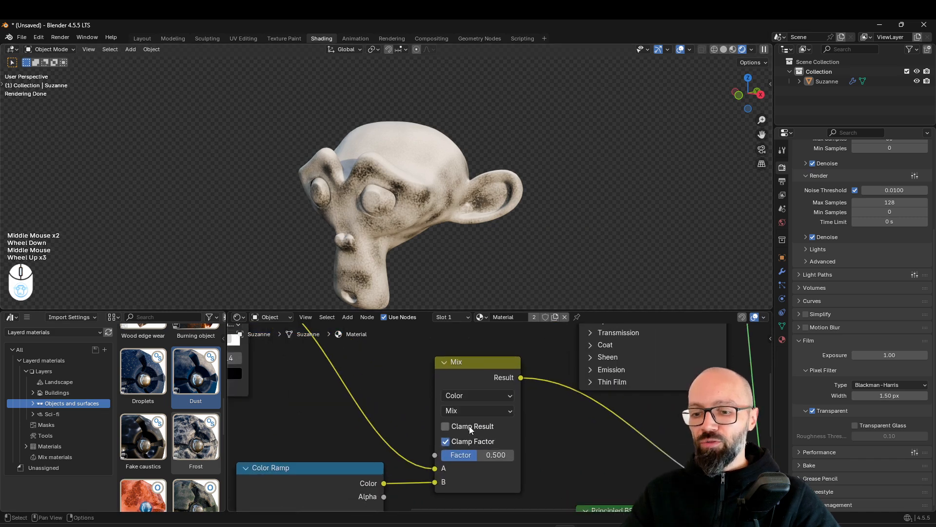
{"action": "scroll", "coordinate": [590, 426], "scroll_direction": "down", "scroll_amount": 2}
{"action": "middle_click_drag", "start_coordinate": [590, 425], "coordinate": [623, 432]}
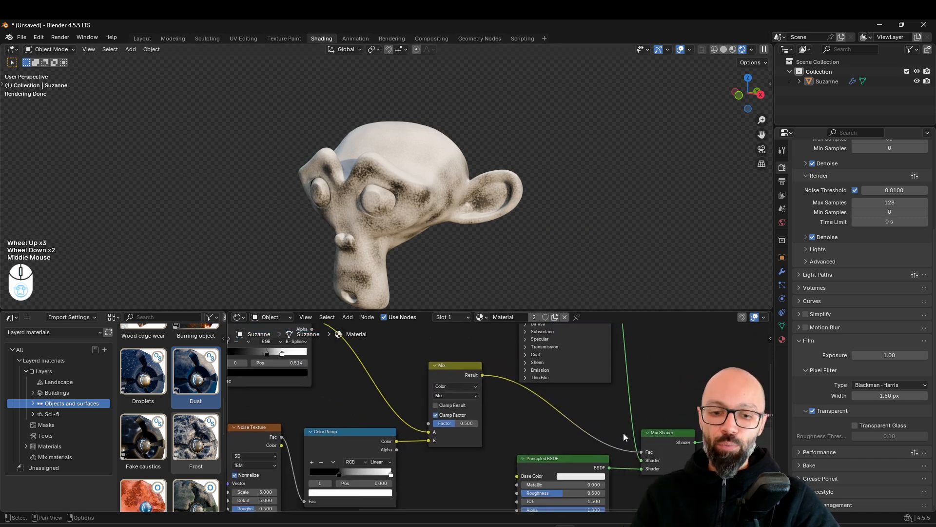
{"action": "left_click_drag", "start_coordinate": [447, 364], "coordinate": [447, 372]}
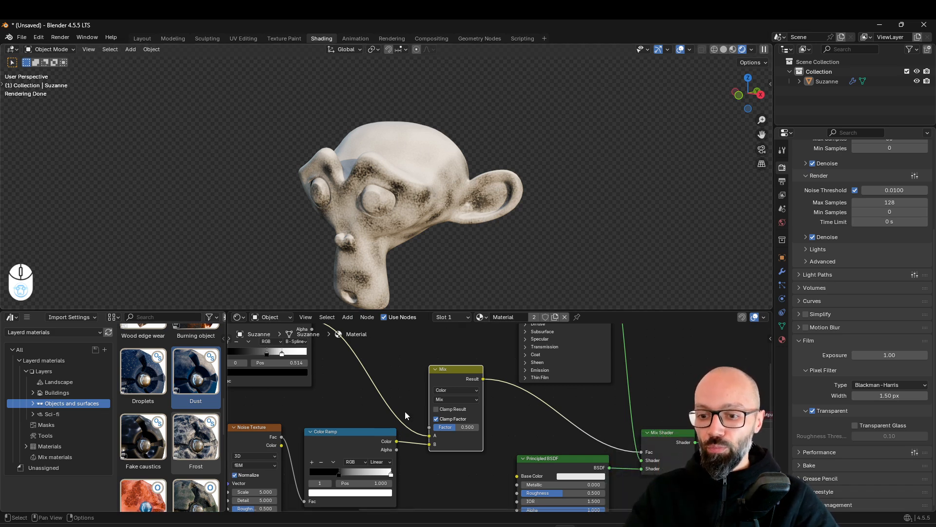
{"action": "left_click", "coordinate": [456, 400]}
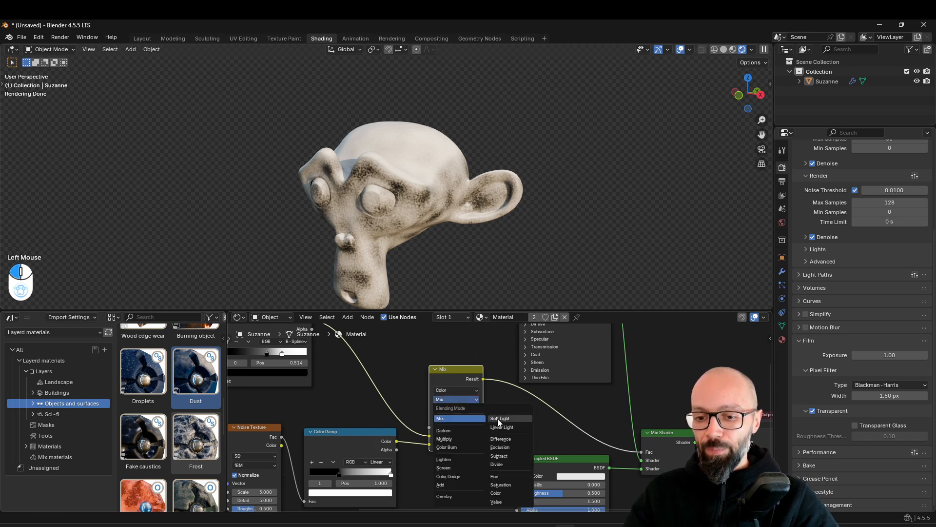
{"action": "left_click", "coordinate": [502, 431]}
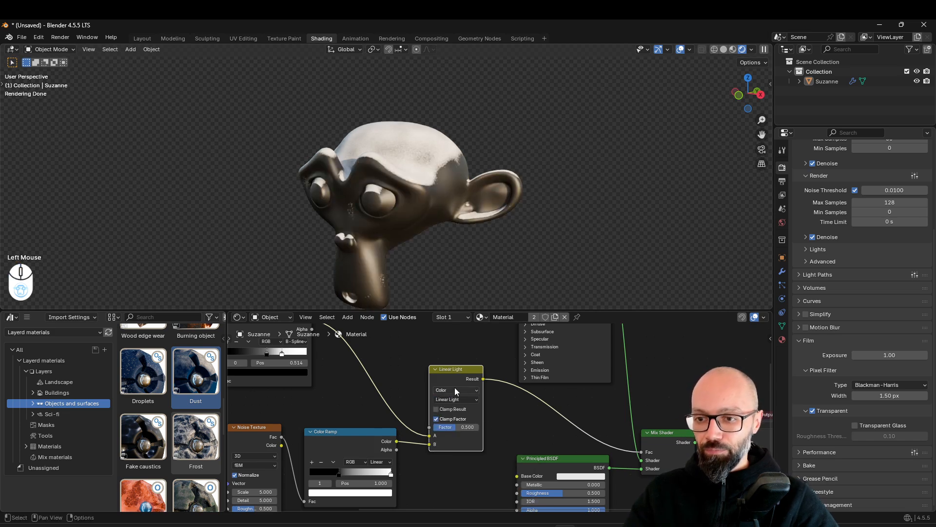
{"action": "scroll", "coordinate": [452, 224], "scroll_direction": "up", "scroll_amount": 2}
{"action": "middle_click_drag", "start_coordinate": [453, 224], "coordinate": [478, 227]}
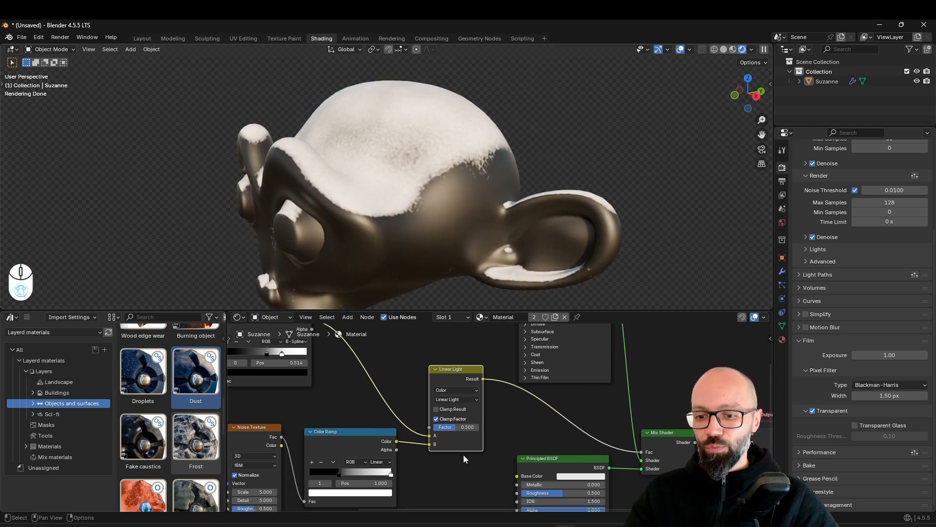
Raise the Linear Light node's Factor to 1.000 and check the patchy dust on the head
{"action": "left_click_drag", "start_coordinate": [451, 427], "coordinate": [479, 427]}
{"action": "middle_click_drag", "start_coordinate": [483, 268], "coordinate": [445, 223]}
{"action": "scroll", "coordinate": [445, 224], "scroll_direction": "up", "scroll_amount": 2}
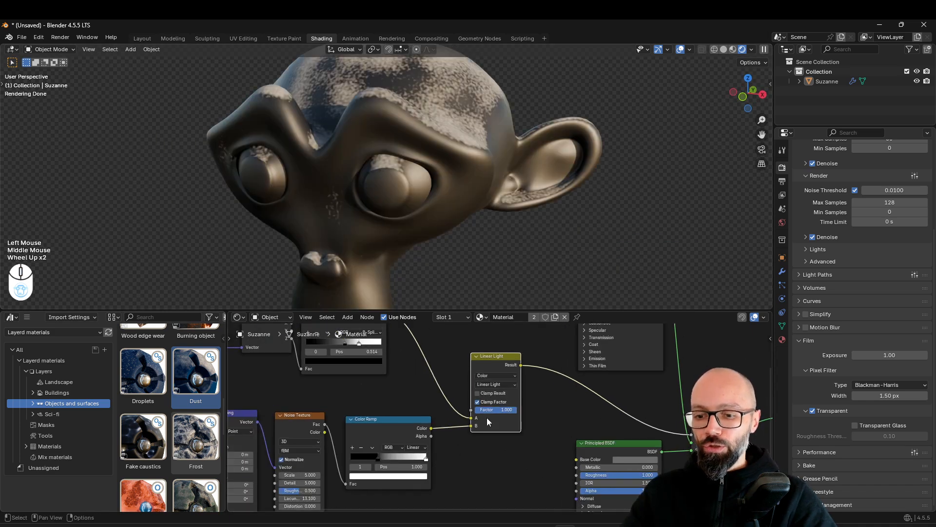
Preview the noise Color Ramp and the combined Linear Light mask on the head, comparing the two patterns
{"action": "scroll", "coordinate": [469, 390], "scroll_direction": "down", "scroll_amount": 1}
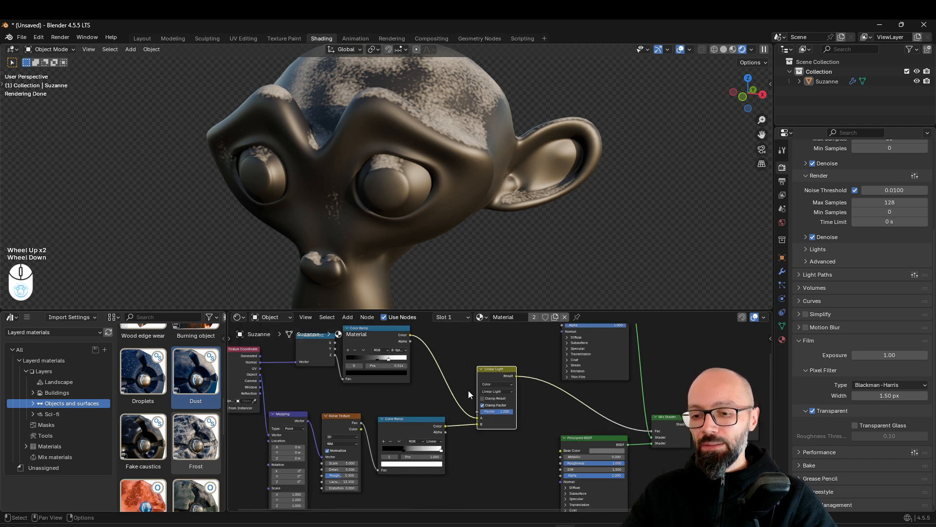
{"action": "middle_click_drag", "start_coordinate": [468, 390], "coordinate": [425, 433]}
{"action": "scroll", "coordinate": [425, 433], "scroll_direction": "up", "scroll_amount": 1}
{"action": "middle_click_drag", "start_coordinate": [437, 257], "coordinate": [465, 422]}
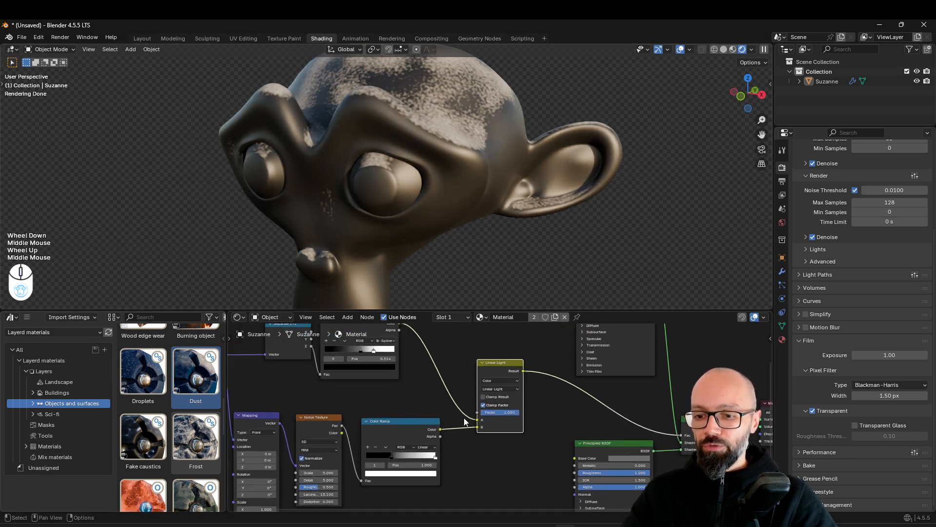
{"action": "left_click", "coordinate": [423, 434], "text": "ctrl+shift"}
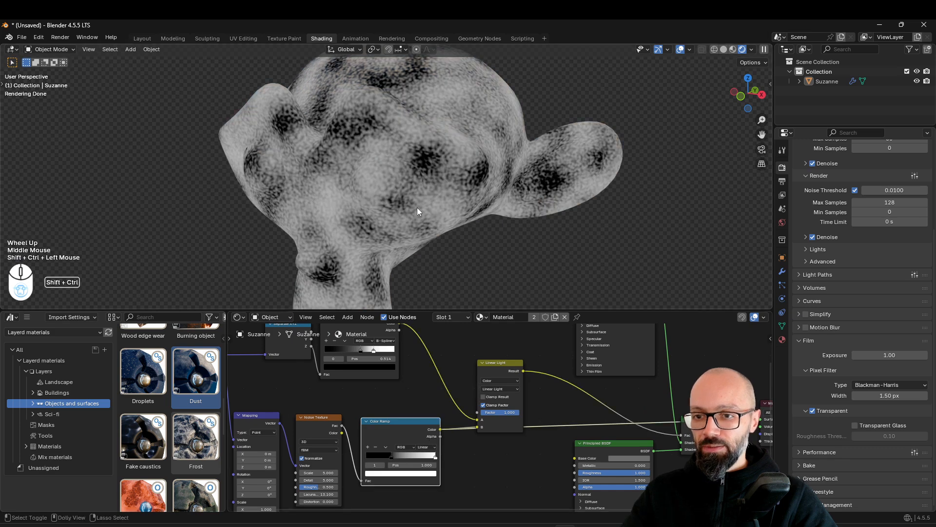
{"action": "left_click", "coordinate": [489, 379], "text": "ctrl+shift"}
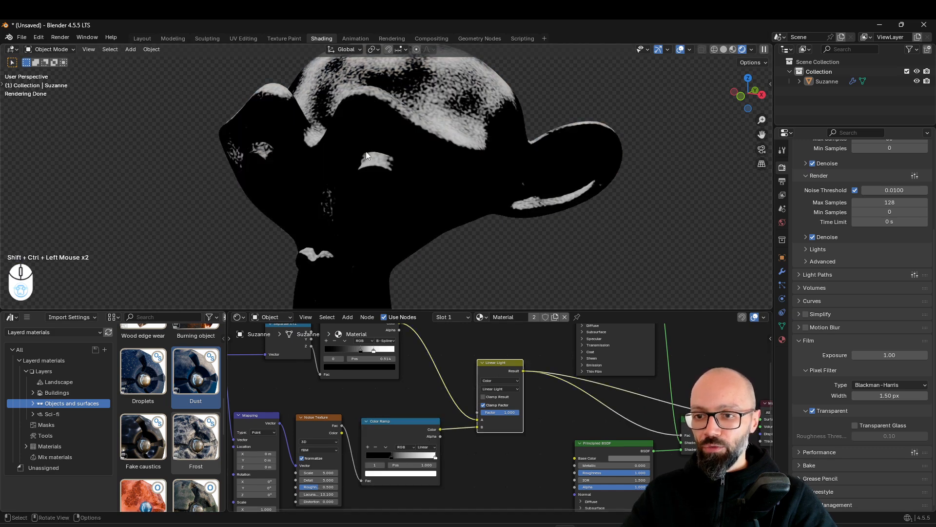
{"action": "middle_click_drag", "start_coordinate": [568, 193], "coordinate": [553, 241]}
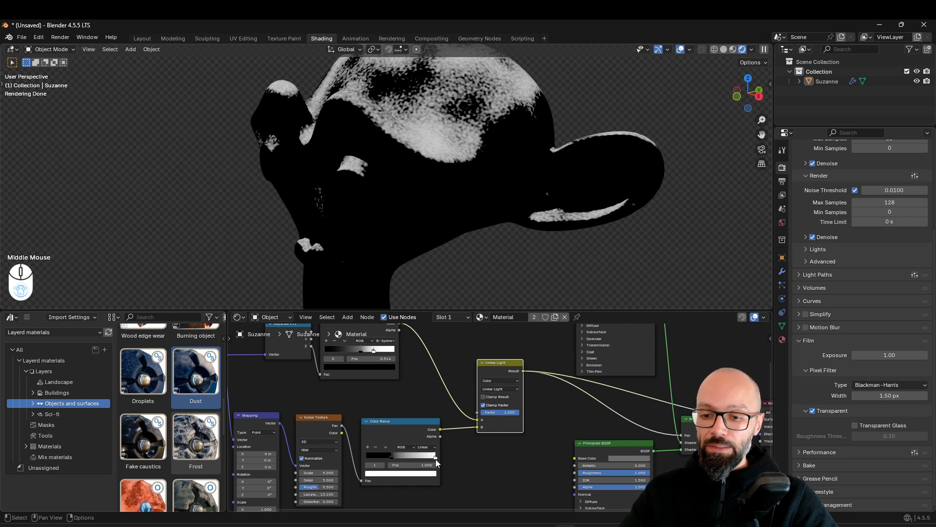
Try moving the noise Color Ramp's white stop inward, inspect the mask around the head, and undo the move
{"action": "left_click_drag", "start_coordinate": [435, 458], "coordinate": [435, 458]}
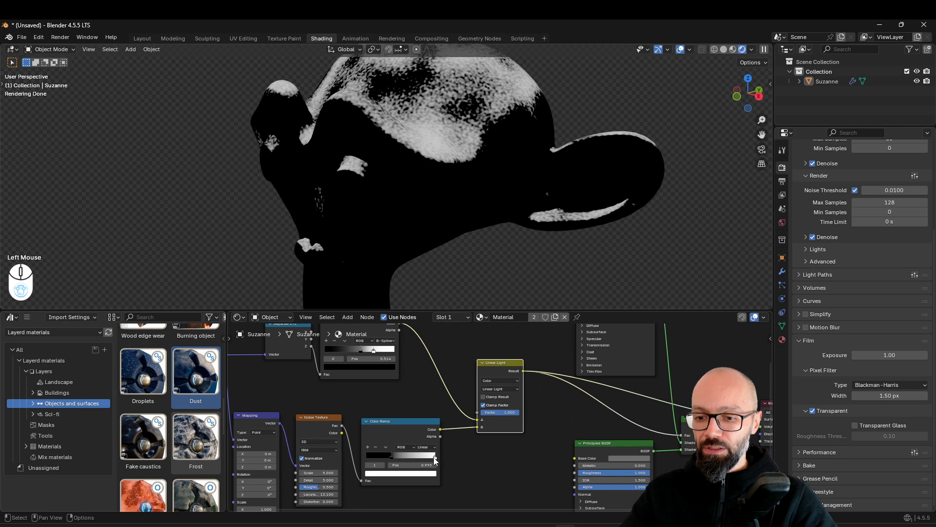
{"action": "left_click_drag", "start_coordinate": [433, 459], "coordinate": [417, 459]}
{"action": "scroll", "coordinate": [409, 185], "scroll_direction": "down", "scroll_amount": 3}
{"action": "middle_click_drag", "start_coordinate": [409, 185], "coordinate": [482, 182]}
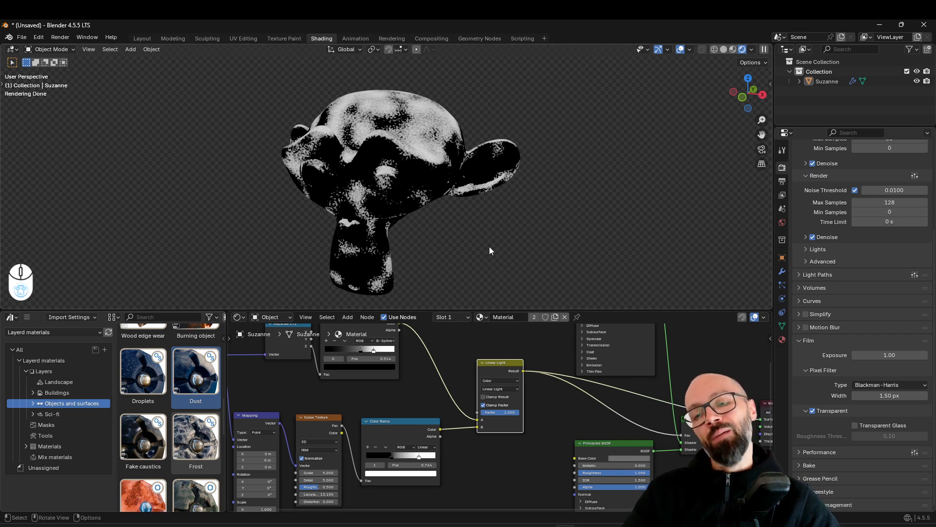
{"action": "middle_click_drag", "start_coordinate": [545, 175], "coordinate": [532, 228]}
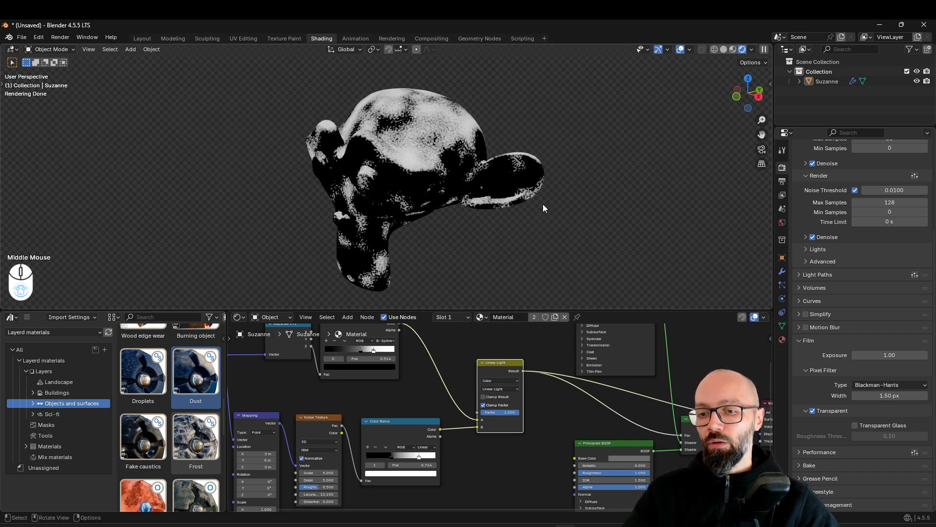
{"action": "key", "text": "ctrl+z"}
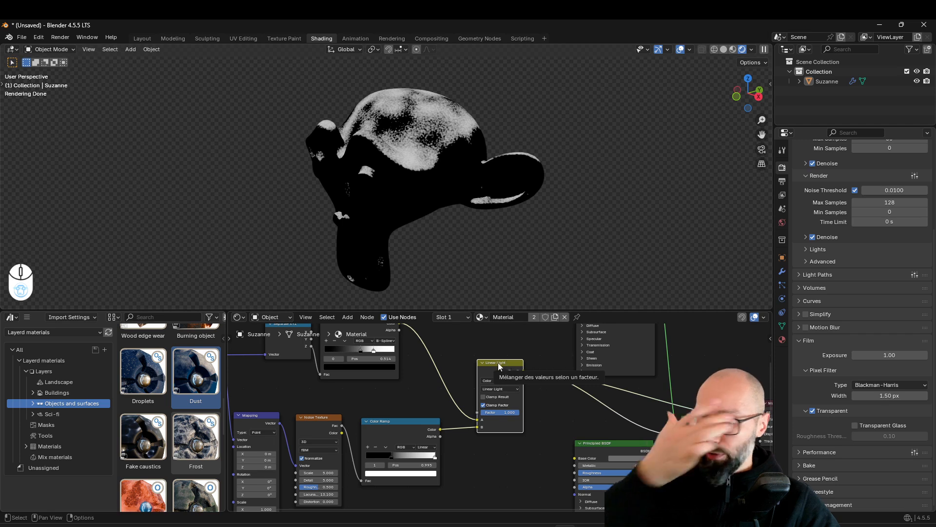
Move the Linear Light node slightly closer to the noise Color Ramp
{"action": "middle_click_drag", "start_coordinate": [457, 396], "coordinate": [448, 403]}
{"action": "left_click_drag", "start_coordinate": [492, 369], "coordinate": [483, 372]}
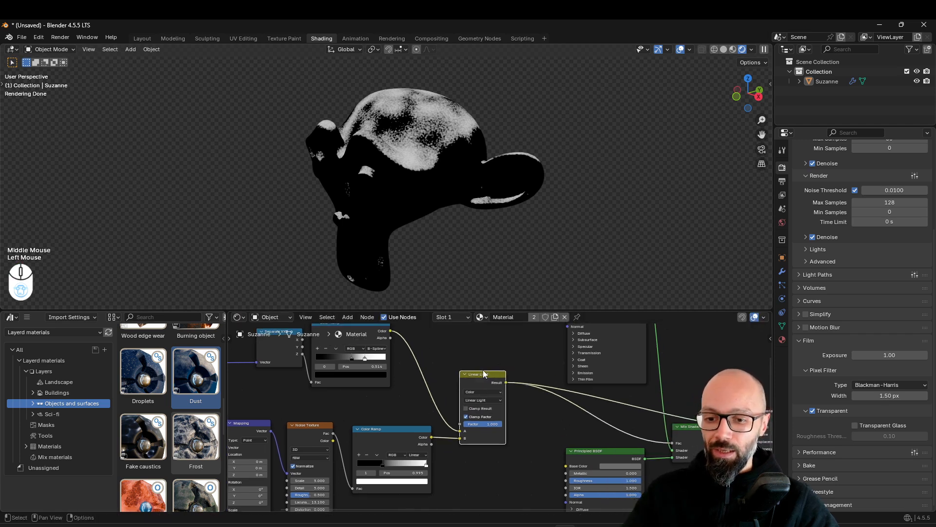
{"action": "middle_click_drag", "start_coordinate": [505, 404], "coordinate": [509, 415]}
{"action": "mouse_move", "coordinate": [493, 436]}
{"action": "left_mouse_down"}
{"action": "mouse_move", "coordinate": [481, 436]}
{"action": "mouse_move", "coordinate": [493, 436]}
{"action": "left_mouse_up"}
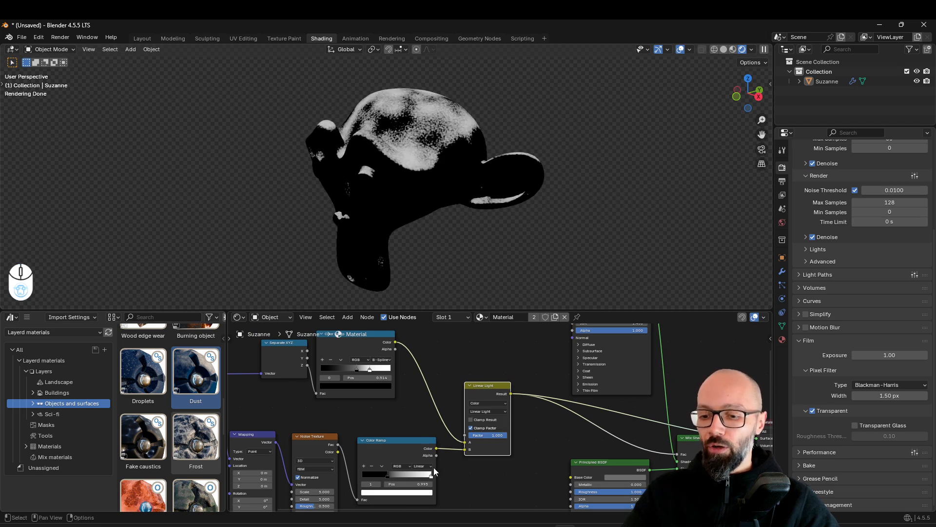
Set the noise Color Ramp's white stop to 0.800 and link the normal Color Ramp's Color output to the Linear Light's Factor
{"action": "left_click_drag", "start_coordinate": [430, 478], "coordinate": [418, 476]}
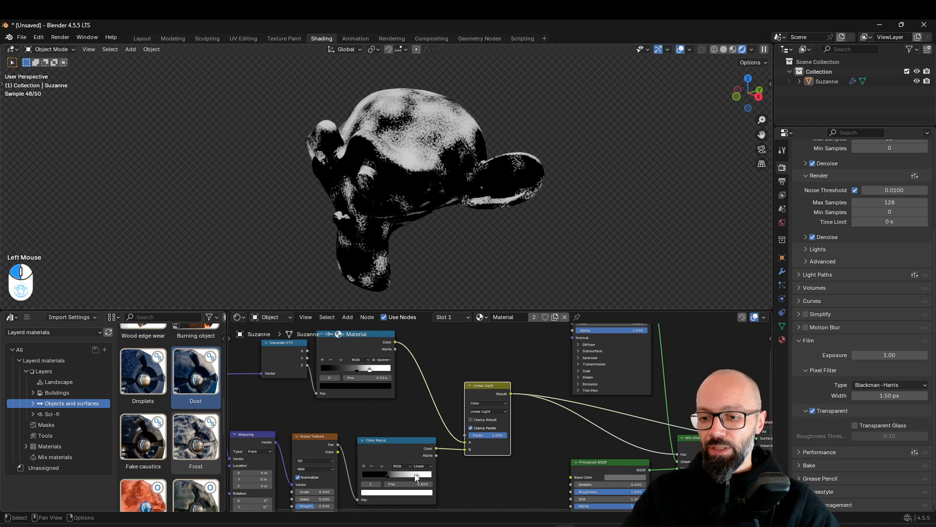
{"action": "left_click", "coordinate": [397, 344]}
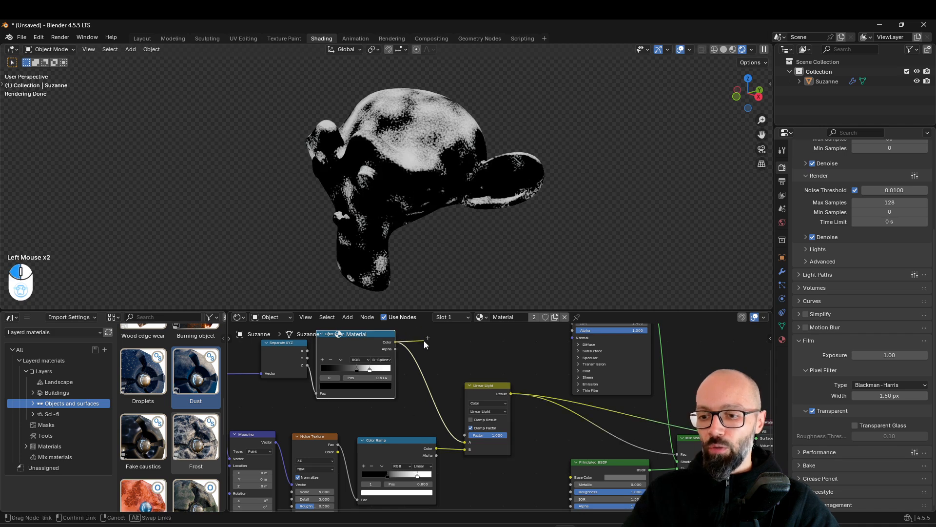
{"action": "left_click_drag", "start_coordinate": [425, 341], "coordinate": [466, 441]}
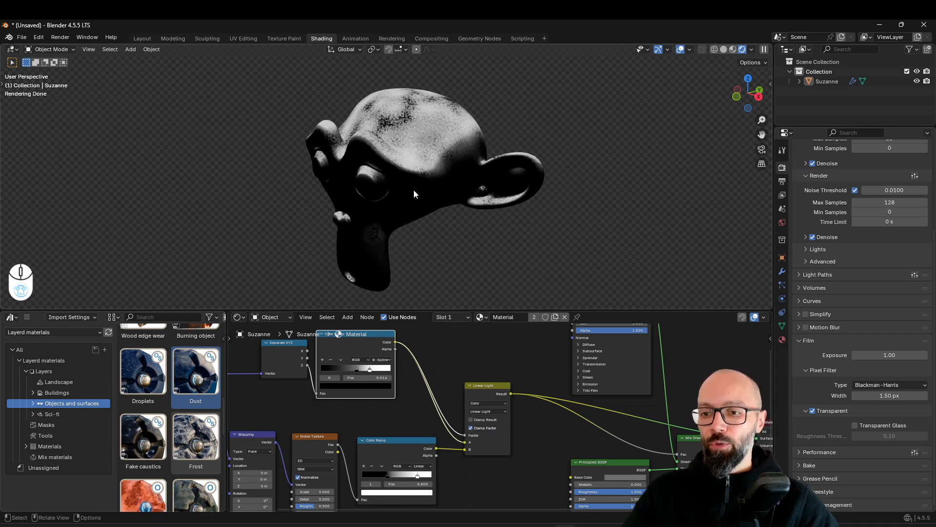
Compare the mask without the Linear Light's Factor link, trying the noise ramp's white stop at 1.000, and restore both settings
{"action": "mouse_move", "coordinate": [353, 347]}
{"action": "left_mouse_down"}
{"action": "mouse_move", "coordinate": [372, 352]}
{"action": "mouse_move", "coordinate": [362, 350]}
{"action": "left_mouse_up"}
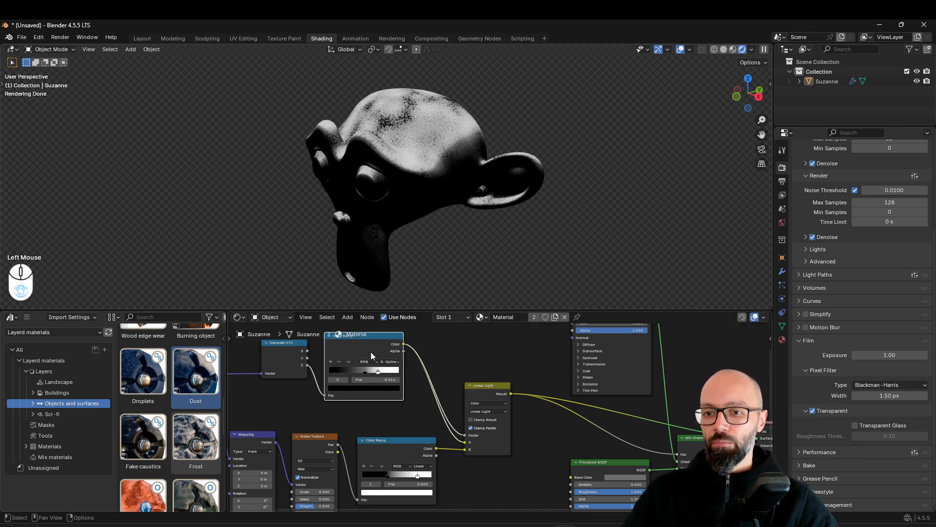
{"action": "key", "text": "ctrl+z"}
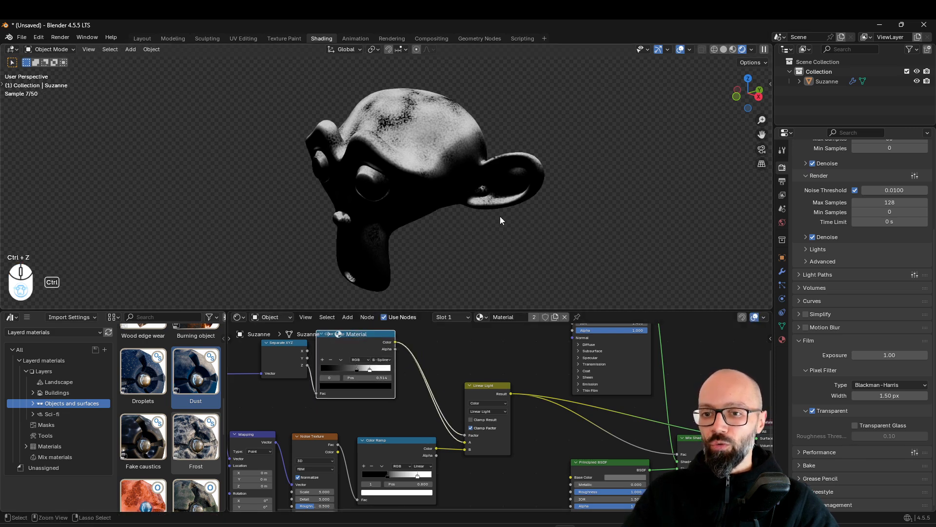
{"action": "left_click_drag", "start_coordinate": [461, 439], "coordinate": [465, 442]}
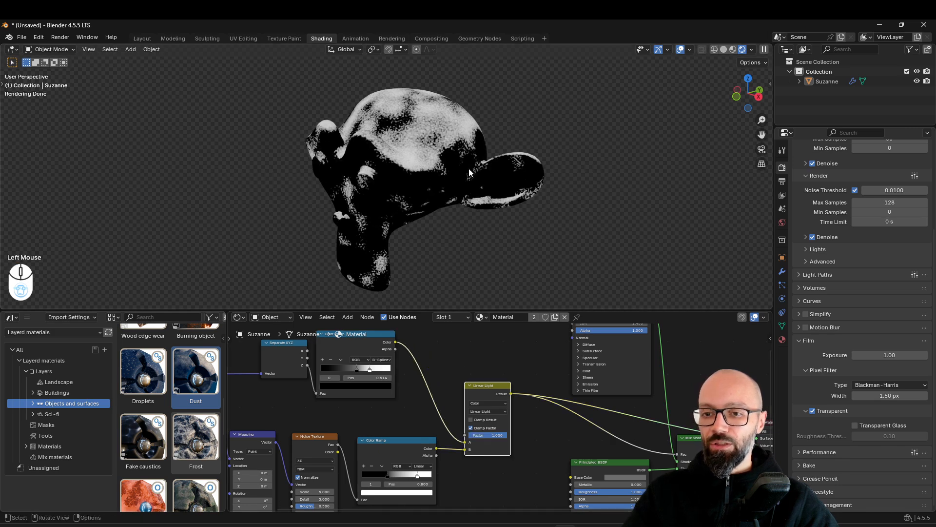
{"action": "left_click_drag", "start_coordinate": [416, 476], "coordinate": [434, 473]}
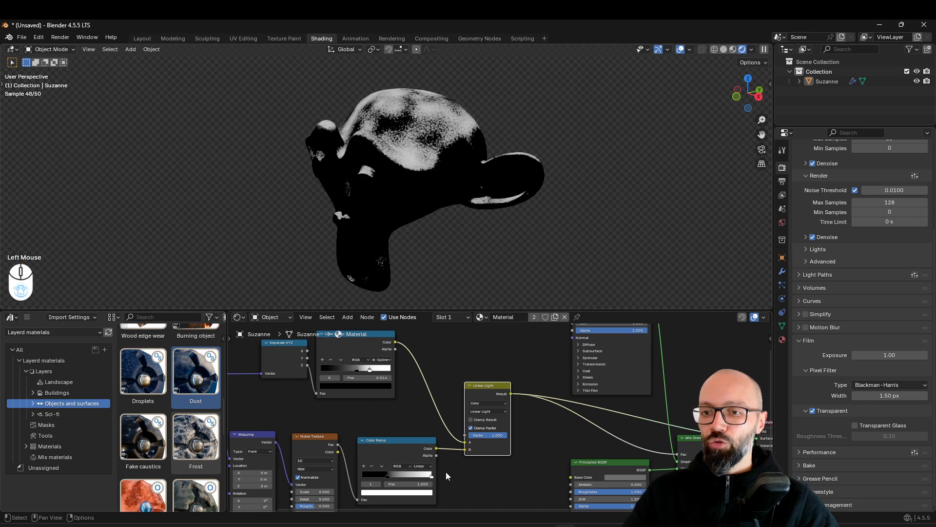
{"action": "key", "text": "ctrl+z"}
{"action": "left_click_drag", "start_coordinate": [395, 341], "coordinate": [471, 434]}
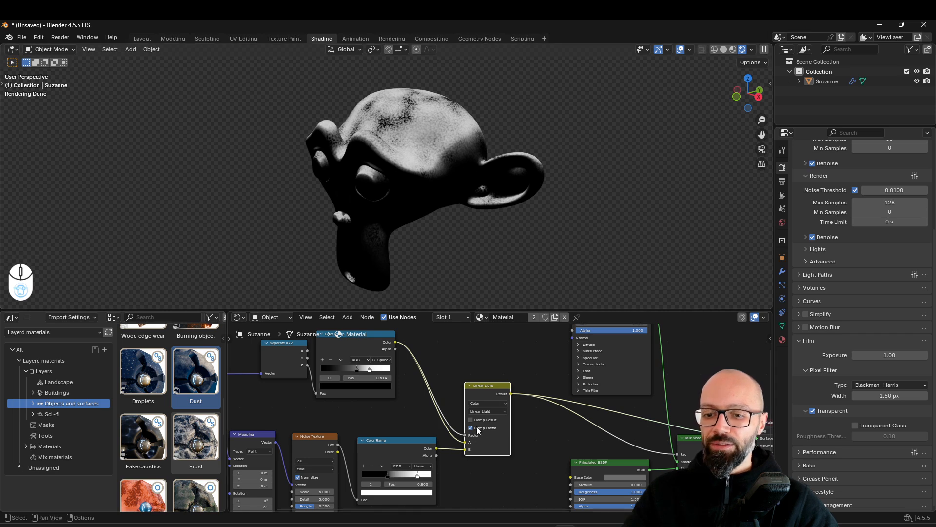
Try moving the noise Color Ramp's white stop further inward with the Factor linked, and undo the move
{"action": "middle_click_drag", "start_coordinate": [504, 235], "coordinate": [460, 236]}
{"action": "left_click", "coordinate": [417, 475]}
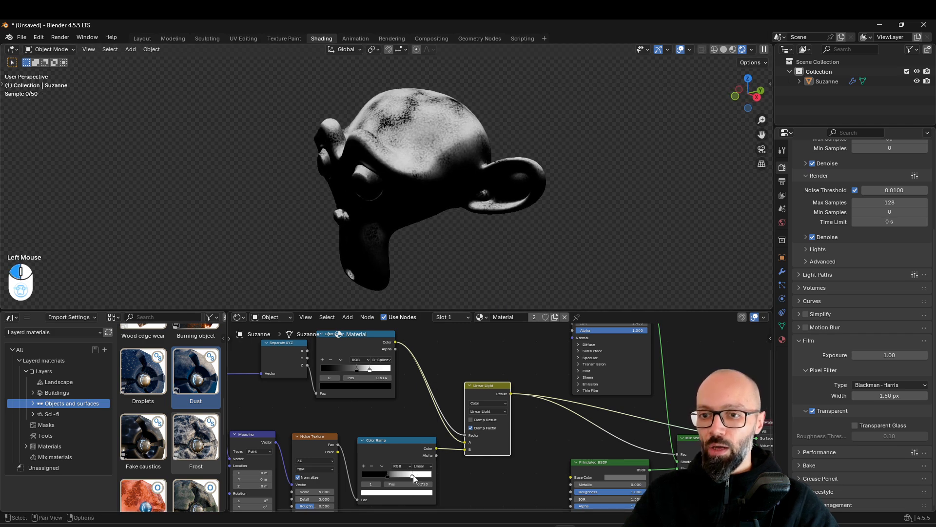
{"action": "left_click_drag", "start_coordinate": [421, 475], "coordinate": [413, 475]}
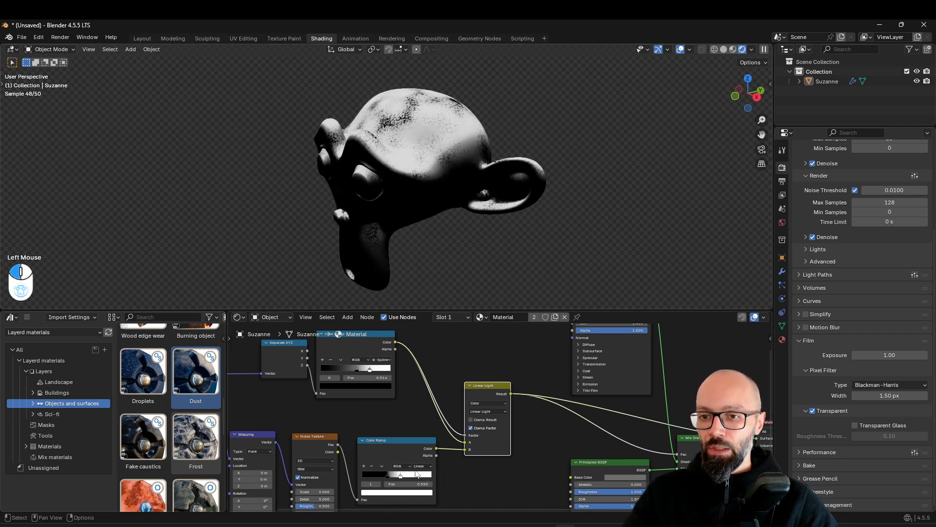
{"action": "key", "text": "ctrl+z"}
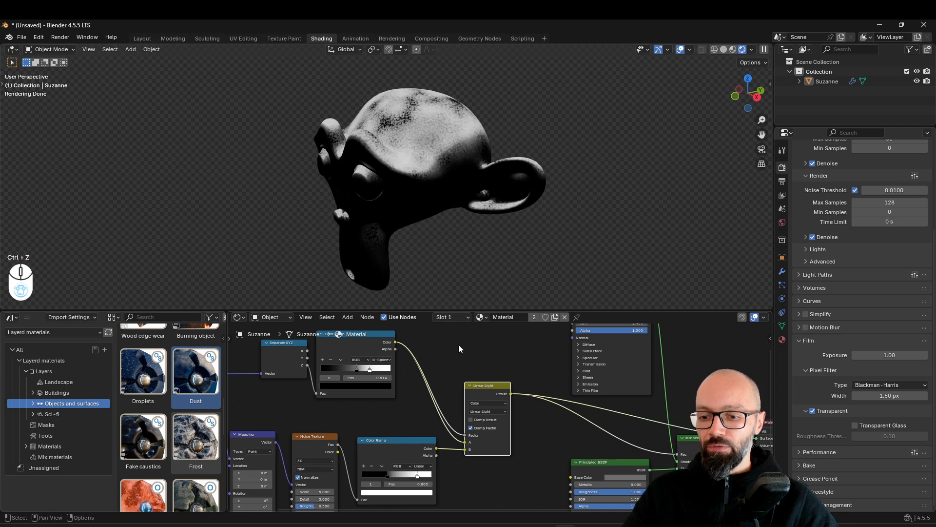
Output the Mix Shader again and inspect the shaded dust layer on the head from several angles
{"action": "scroll", "coordinate": [569, 432], "scroll_direction": "down", "scroll_amount": 1}
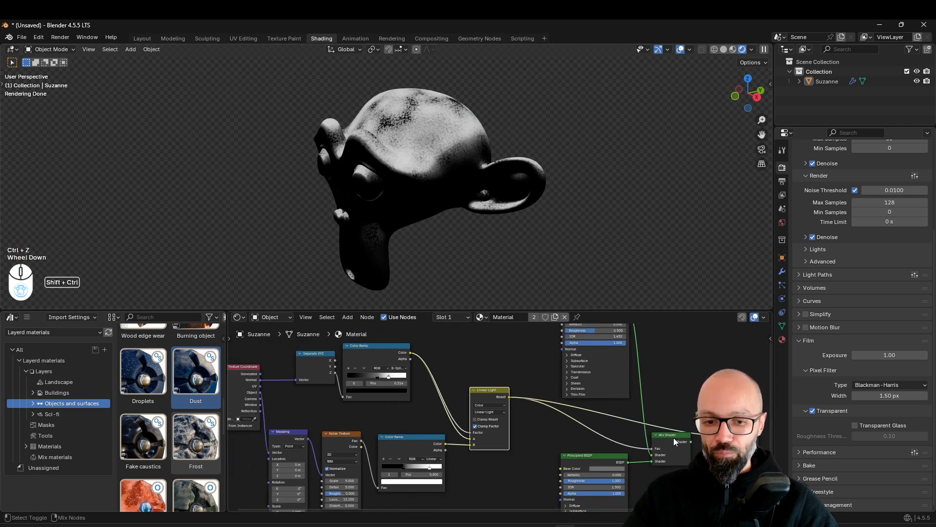
{"action": "left_click", "coordinate": [674, 437], "text": "ctrl+shift"}
{"action": "middle_click_drag", "start_coordinate": [506, 216], "coordinate": [591, 238]}
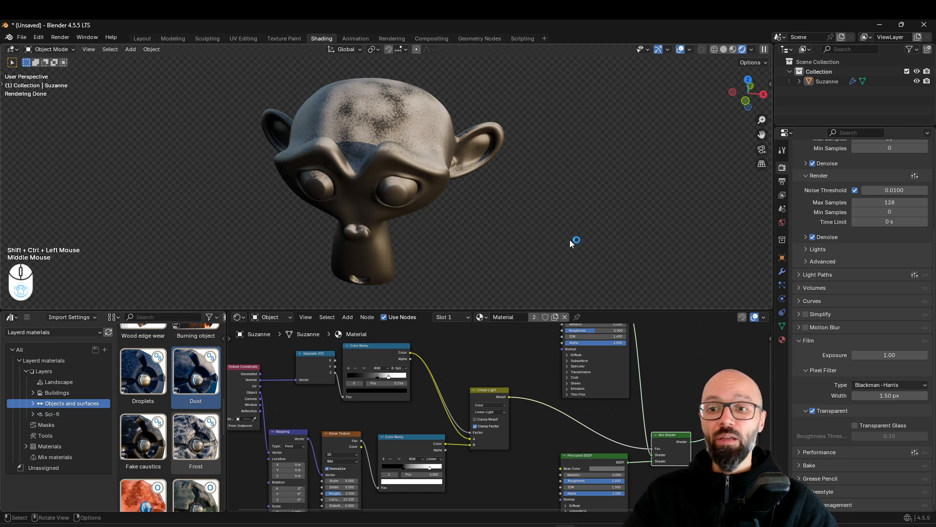
{"action": "scroll", "coordinate": [472, 200], "scroll_direction": "up", "scroll_amount": 2}
{"action": "middle_click_drag", "start_coordinate": [472, 200], "coordinate": [439, 180]}
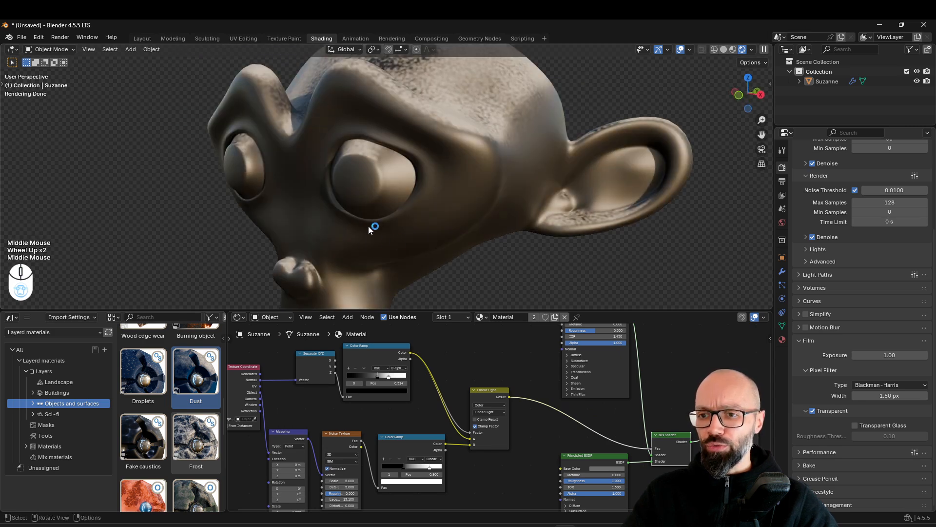
{"action": "scroll", "coordinate": [455, 197], "scroll_direction": "down", "scroll_amount": 1}
{"action": "middle_click_drag", "start_coordinate": [455, 197], "coordinate": [485, 246], "text": "shift"}
{"action": "scroll", "coordinate": [508, 347], "scroll_direction": "down", "scroll_amount": 2}
{"action": "middle_click_drag", "start_coordinate": [510, 398], "coordinate": [498, 373]}
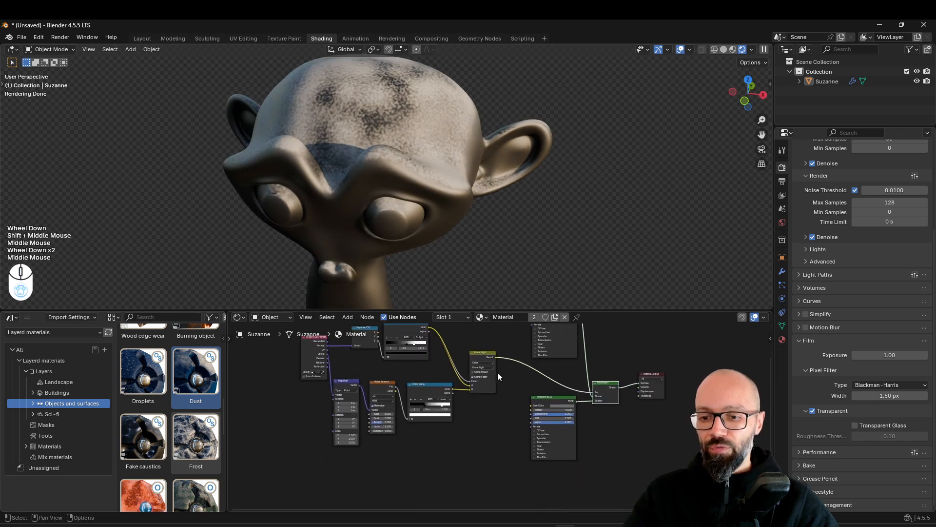
{"action": "middle_click_drag", "start_coordinate": [426, 172], "coordinate": [400, 101]}
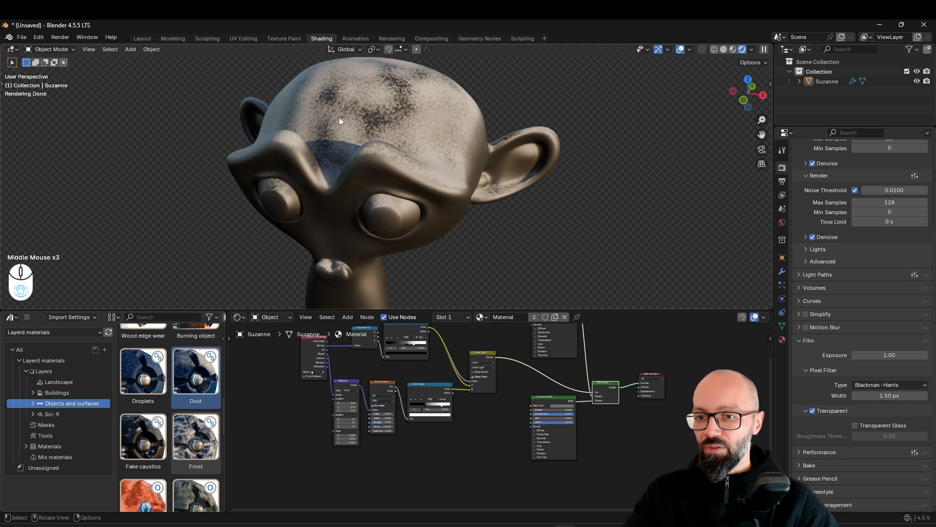
Add a Bump node and place it just before the dust layer's Principled BSDF
{"action": "scroll", "coordinate": [521, 393], "scroll_direction": "up", "scroll_amount": 2}
{"action": "left_click", "coordinate": [507, 404]}
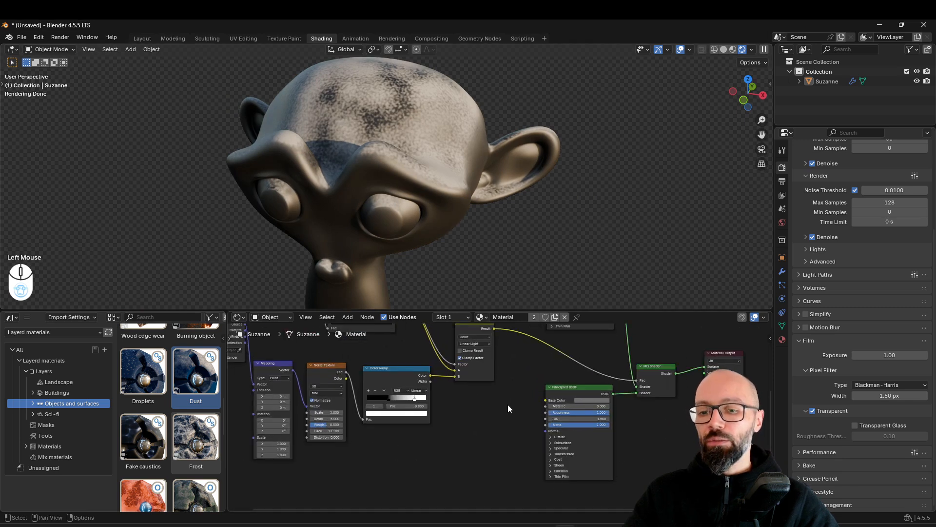
{"action": "key", "text": "shift+a"}
{"action": "mouse_move", "coordinate": [510, 399]}
{"action": "type", "text": "bump"}
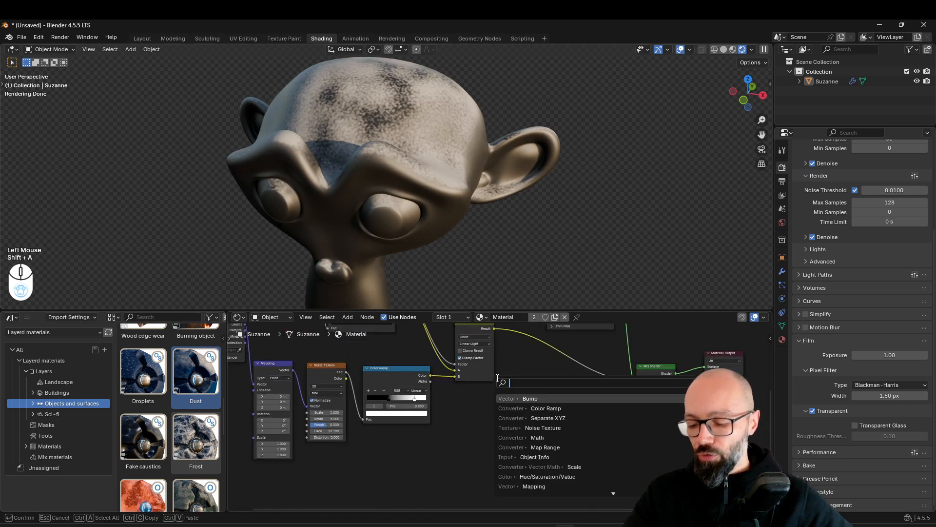
{"action": "key", "text": "Return"}
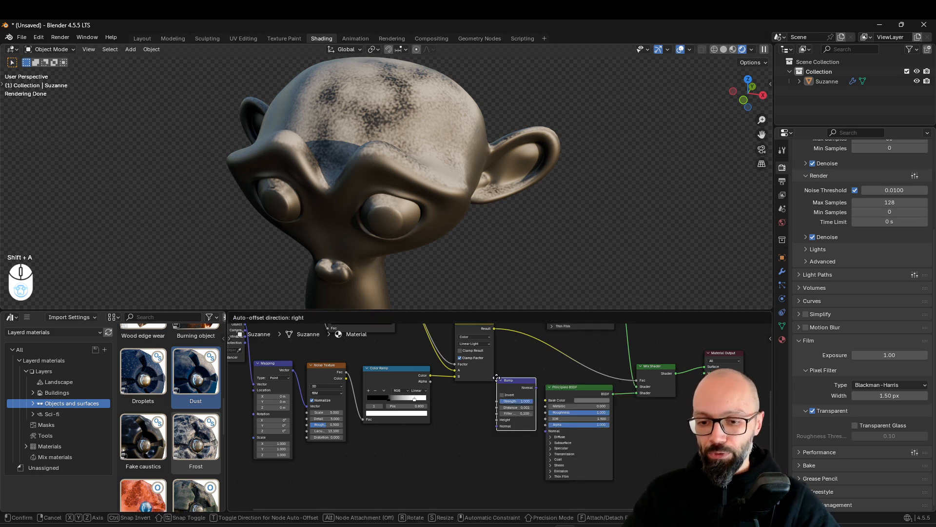
{"action": "left_click", "coordinate": [453, 393]}
{"action": "left_click", "coordinate": [430, 374]}
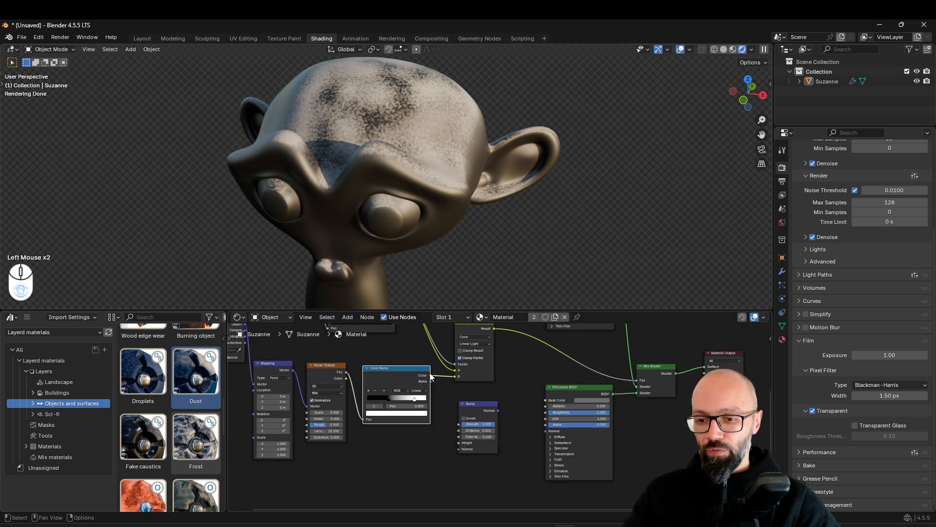
{"action": "middle_click_drag", "start_coordinate": [504, 381], "coordinate": [486, 397]}
{"action": "left_click_drag", "start_coordinate": [472, 420], "coordinate": [503, 419]}
Preview the Linear Light mask and the noise Color Ramp on the head, undoing each preview
{"action": "left_click_drag", "start_coordinate": [450, 338], "coordinate": [435, 332]}
{"action": "left_click", "coordinate": [443, 334], "text": "ctrl+shift"}
{"action": "key", "text": "ctrl+z"}
{"action": "left_click", "coordinate": [381, 383], "text": "ctrl+shift"}
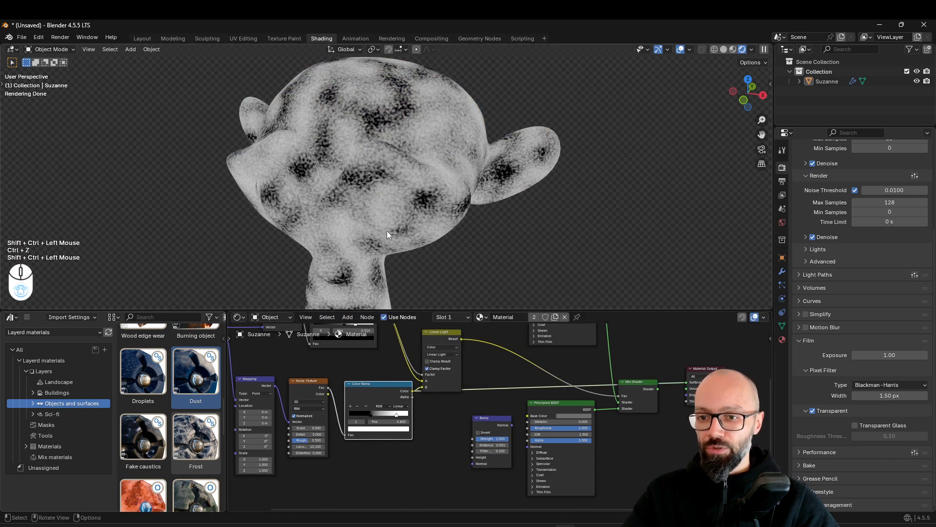
{"action": "key", "text": "ctrl+z"}
Wire the Bump node from the Linear Light's Result into the dust Principled BSDF's Normal, and set its Distance to 1.000
{"action": "left_click_drag", "start_coordinate": [461, 339], "coordinate": [476, 458]}
{"action": "left_click_drag", "start_coordinate": [510, 426], "coordinate": [526, 445]}
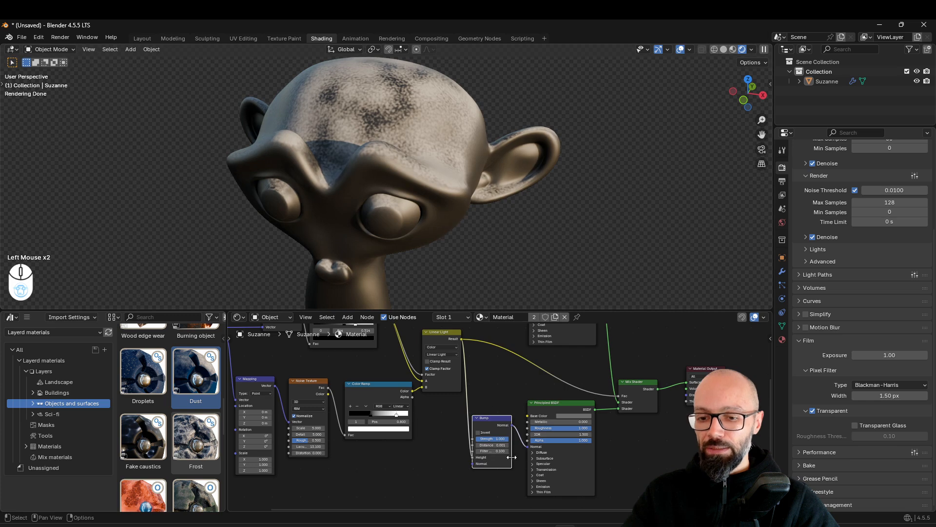
{"action": "scroll", "coordinate": [507, 441], "scroll_direction": "up", "scroll_amount": 3}
{"action": "left_click_drag", "start_coordinate": [490, 418], "coordinate": [495, 356]}
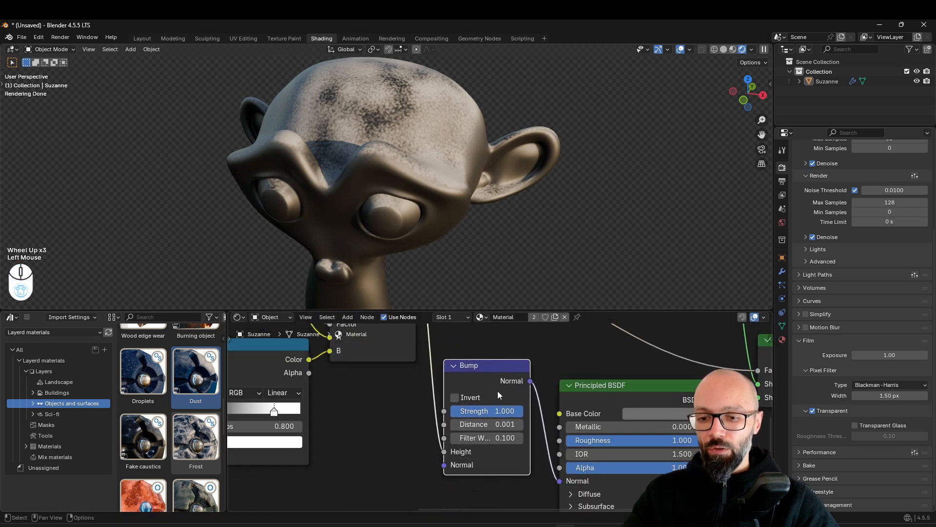
{"action": "double_click", "coordinate": [492, 425]}
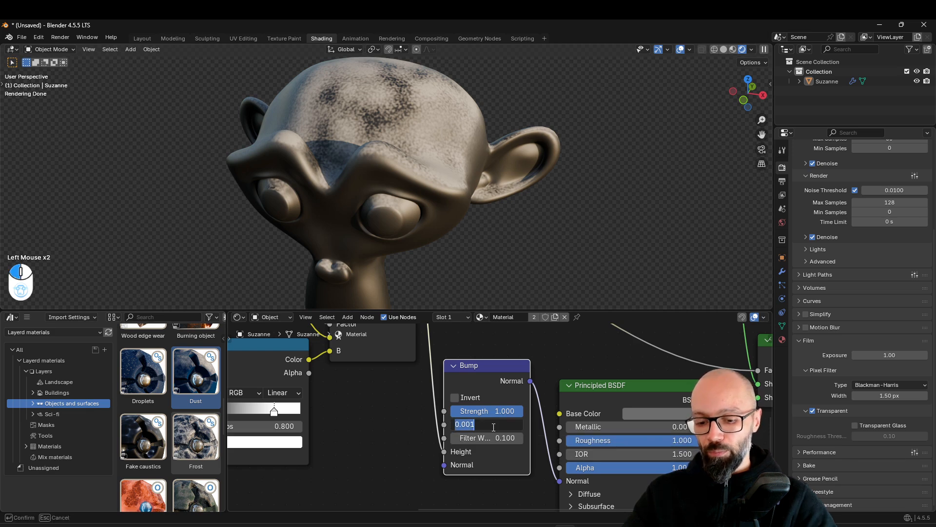
{"action": "type", "text": "1"}
{"action": "key", "text": "Return"}
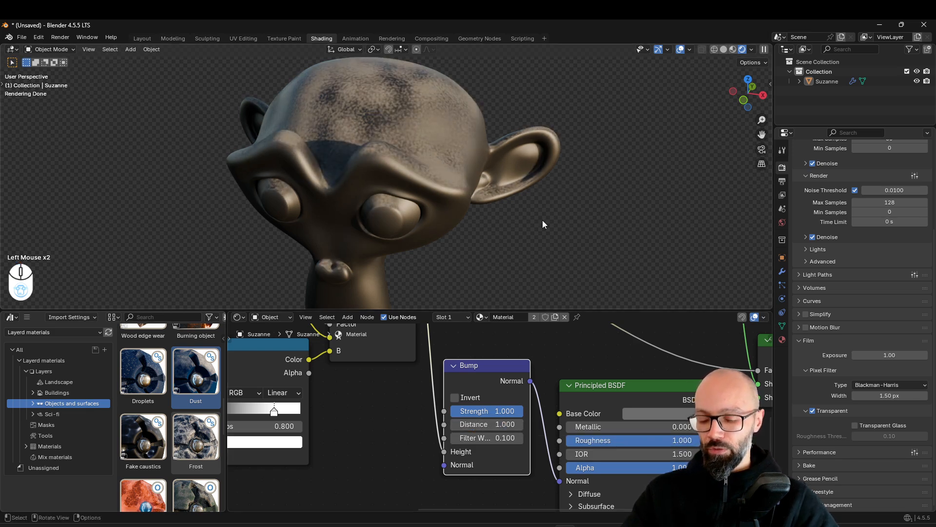
{"action": "scroll", "coordinate": [450, 130], "scroll_direction": "up", "scroll_amount": 1}
{"action": "middle_click_drag", "start_coordinate": [450, 130], "coordinate": [512, 232], "text": "shift"}
{"action": "scroll", "coordinate": [519, 229], "scroll_direction": "down", "scroll_amount": 3}
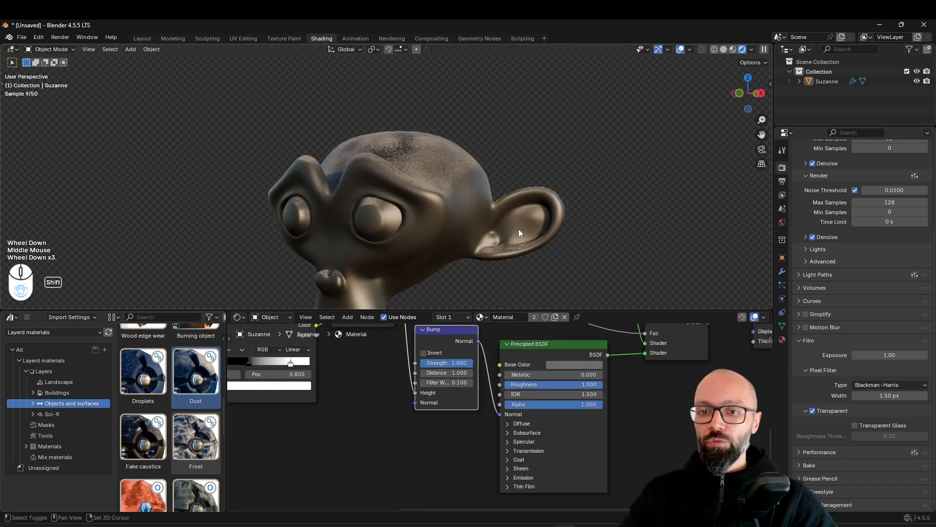
{"action": "middle_click_drag", "start_coordinate": [519, 229], "coordinate": [448, 272], "text": "shift"}
{"action": "middle_click_drag", "start_coordinate": [448, 272], "coordinate": [457, 254]}
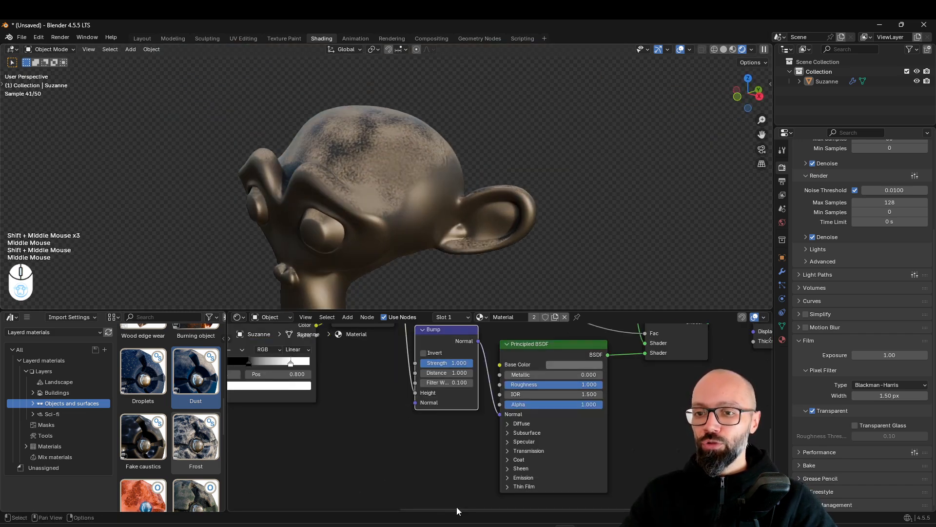
Try the normal Color Ramp's black stop at position 0.000 and check the dust spread over the face
{"action": "scroll", "coordinate": [356, 420], "scroll_direction": "up", "scroll_amount": 1}
{"action": "middle_click_drag", "start_coordinate": [349, 414], "coordinate": [487, 510]}
{"action": "scroll", "coordinate": [458, 296], "scroll_direction": "down", "scroll_amount": 3}
{"action": "scroll", "coordinate": [444, 288], "scroll_direction": "up", "scroll_amount": 2}
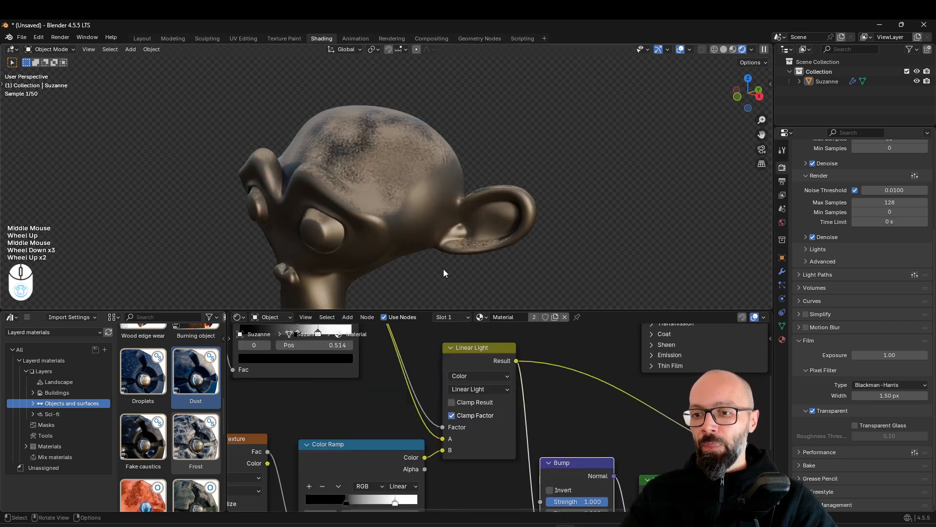
{"action": "scroll", "coordinate": [356, 408], "scroll_direction": "down", "scroll_amount": 2}
{"action": "scroll", "coordinate": [401, 405], "scroll_direction": "up", "scroll_amount": 1}
{"action": "middle_click_drag", "start_coordinate": [356, 409], "coordinate": [498, 396]}
{"action": "scroll", "coordinate": [400, 405], "scroll_direction": "up", "scroll_amount": 2}
{"action": "left_click", "coordinate": [426, 392]}
{"action": "scroll", "coordinate": [449, 247], "scroll_direction": "up", "scroll_amount": 2}
{"action": "left_click_drag", "start_coordinate": [467, 399], "coordinate": [398, 393]}
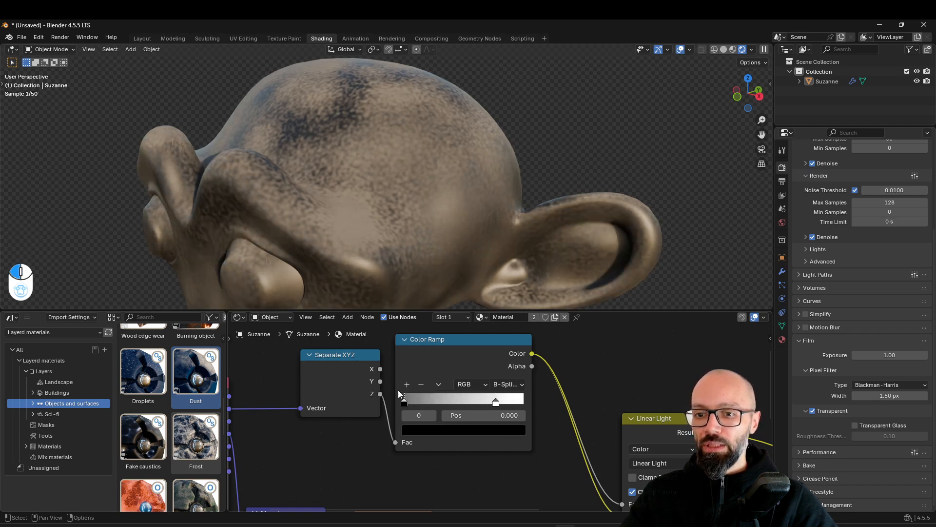
{"action": "scroll", "coordinate": [480, 231], "scroll_direction": "down", "scroll_amount": 3}
{"action": "middle_click_drag", "start_coordinate": [480, 231], "coordinate": [425, 185], "text": "shift"}
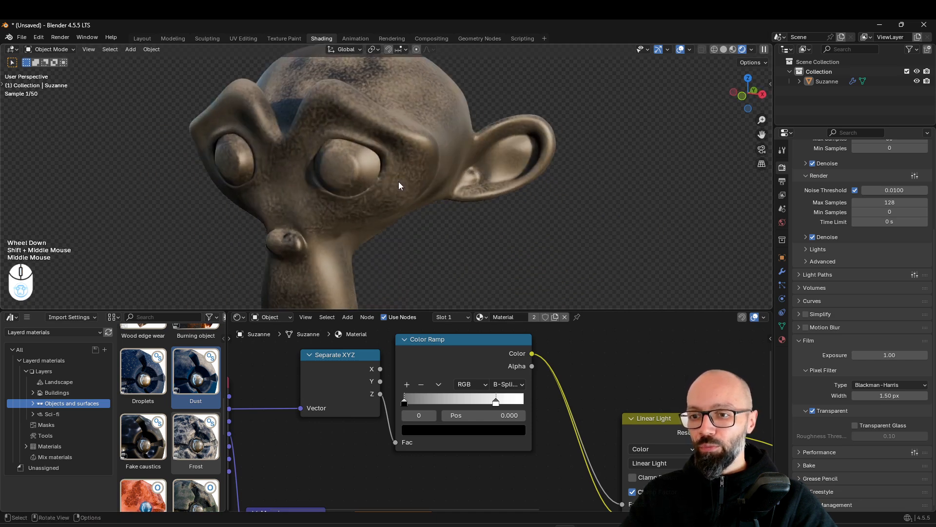
{"action": "middle_click_drag", "start_coordinate": [302, 178], "coordinate": [440, 320]}
Set the normal Color Ramp's black stop to position 0.273 and check the dust around the head
{"action": "left_click_drag", "start_coordinate": [411, 401], "coordinate": [441, 399]}
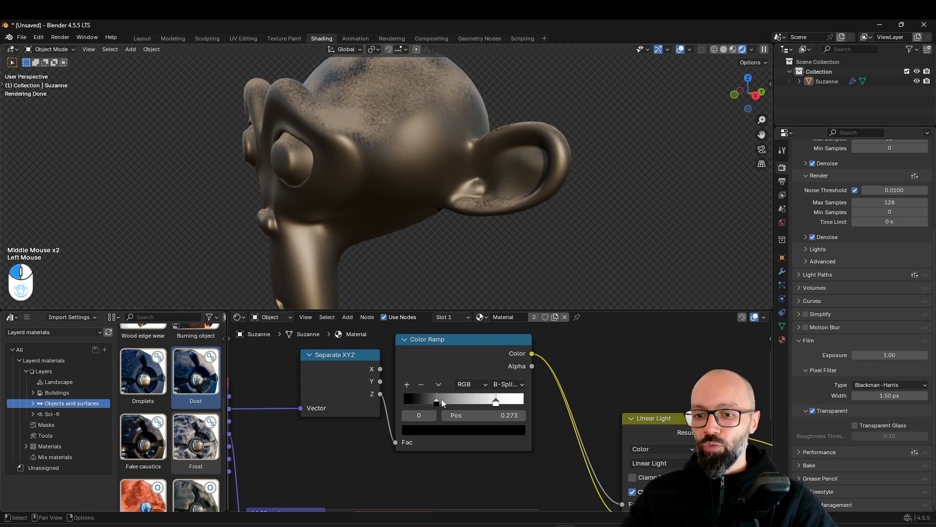
{"action": "middle_click_drag", "start_coordinate": [498, 236], "coordinate": [604, 215]}
{"action": "scroll", "coordinate": [429, 218], "scroll_direction": "down", "scroll_amount": 1}
{"action": "scroll", "coordinate": [429, 218], "scroll_direction": "down", "scroll_amount": 1}
{"action": "scroll", "coordinate": [539, 192], "scroll_direction": "down", "scroll_amount": 2}
{"action": "middle_click_drag", "start_coordinate": [539, 193], "coordinate": [481, 265]}
{"action": "scroll", "coordinate": [344, 198], "scroll_direction": "up", "scroll_amount": 2}
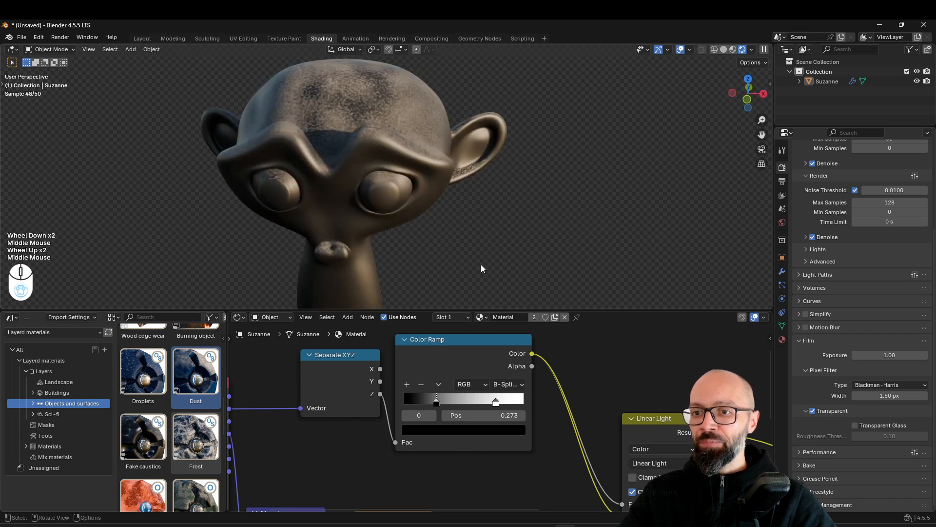
{"action": "middle_click_drag", "start_coordinate": [454, 209], "coordinate": [493, 234]}
Move the base Principled BSDF node further up, away from the dust layer nodes
{"action": "scroll", "coordinate": [500, 434], "scroll_direction": "down", "scroll_amount": 4}
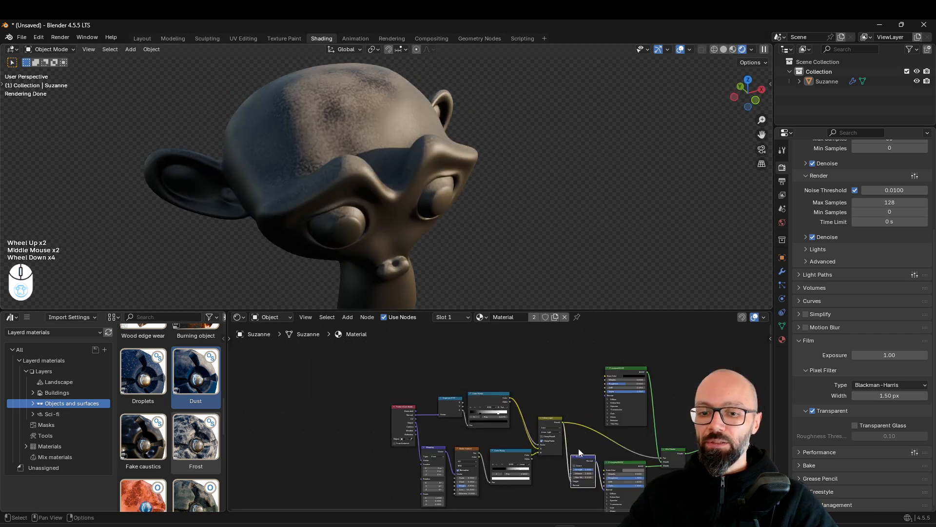
{"action": "middle_click_drag", "start_coordinate": [561, 447], "coordinate": [481, 414]}
{"action": "left_click_drag", "start_coordinate": [518, 341], "coordinate": [515, 323]}
{"action": "middle_click_drag", "start_coordinate": [516, 341], "coordinate": [454, 356]}
{"action": "scroll", "coordinate": [516, 457], "scroll_direction": "up", "scroll_amount": 3}
{"action": "left_click", "coordinate": [467, 358]}
{"action": "left_click_drag", "start_coordinate": [467, 358], "coordinate": [470, 350]}
{"action": "scroll", "coordinate": [469, 350], "scroll_direction": "down", "scroll_amount": 2}
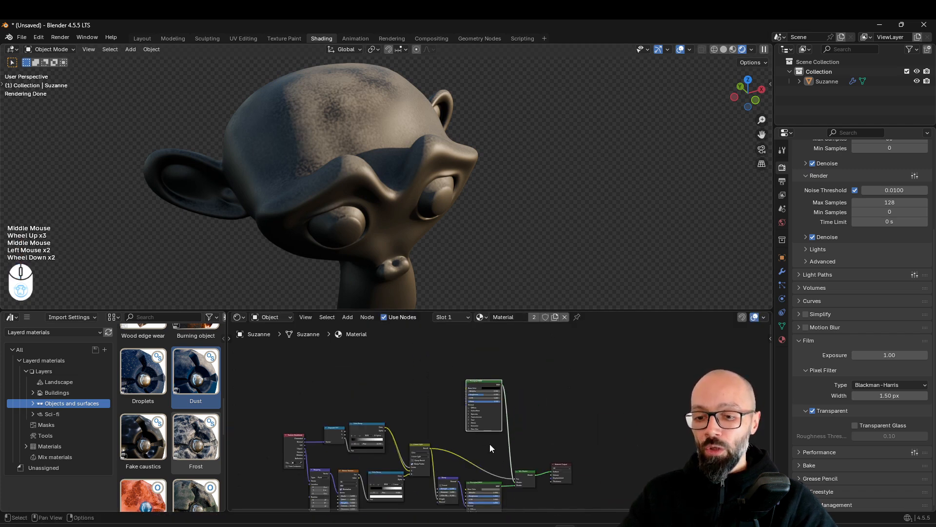
Select the dust layer nodes as a group, and tidy the Material Output and base Principled BSDF closer to the node tree
{"action": "middle_click_drag", "start_coordinate": [490, 444], "coordinate": [512, 437]}
{"action": "left_click_drag", "start_coordinate": [544, 410], "coordinate": [232, 461]}
{"action": "left_click_drag", "start_coordinate": [517, 390], "coordinate": [210, 458]}
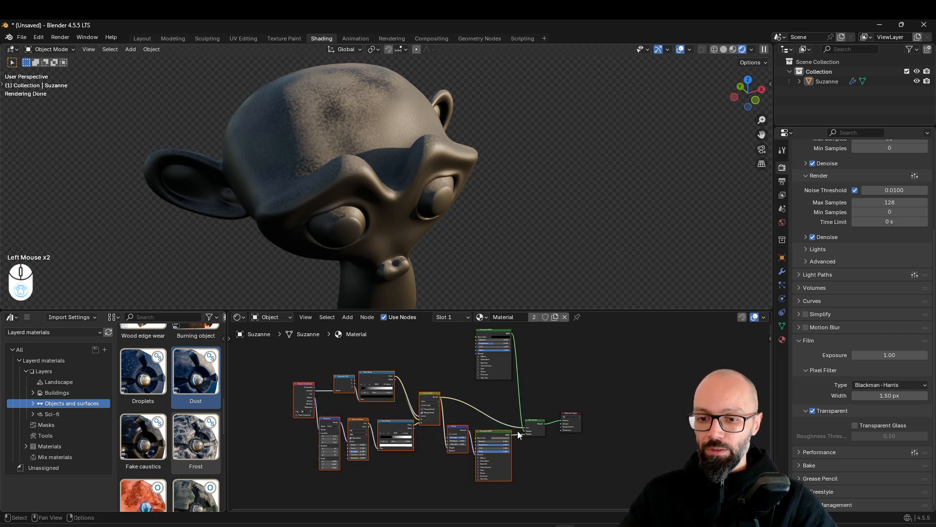
{"action": "left_click", "coordinate": [529, 425]}
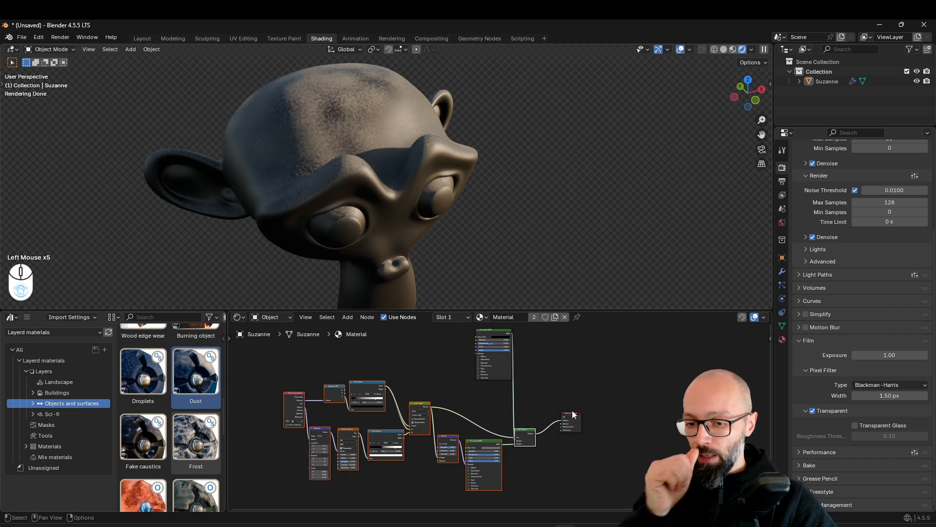
{"action": "left_click", "coordinate": [573, 413]}
{"action": "left_click_drag", "start_coordinate": [574, 416], "coordinate": [551, 430]}
{"action": "left_click_drag", "start_coordinate": [494, 342], "coordinate": [475, 348]}
{"action": "scroll", "coordinate": [458, 215], "scroll_direction": "down", "scroll_amount": 3}
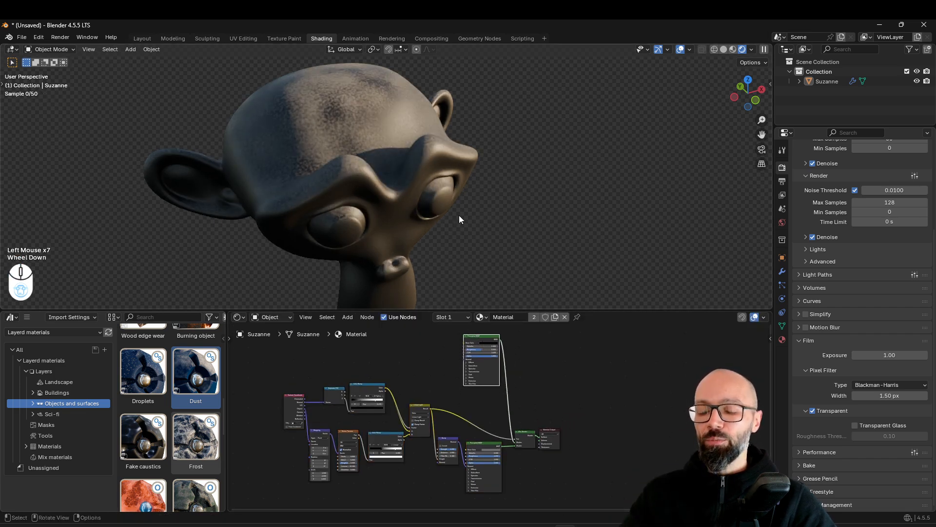
Inspect the combined base and dust material on the head from its other side
{"action": "middle_click_drag", "start_coordinate": [464, 233], "coordinate": [339, 212]}
{"action": "scroll", "coordinate": [340, 210], "scroll_direction": "up", "scroll_amount": 2}
{"action": "scroll", "coordinate": [340, 206], "scroll_direction": "up", "scroll_amount": 1}
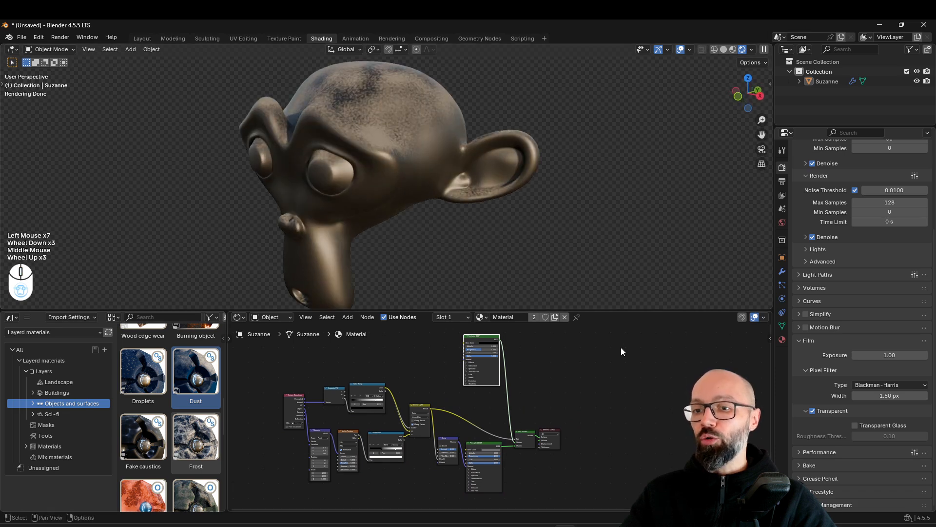